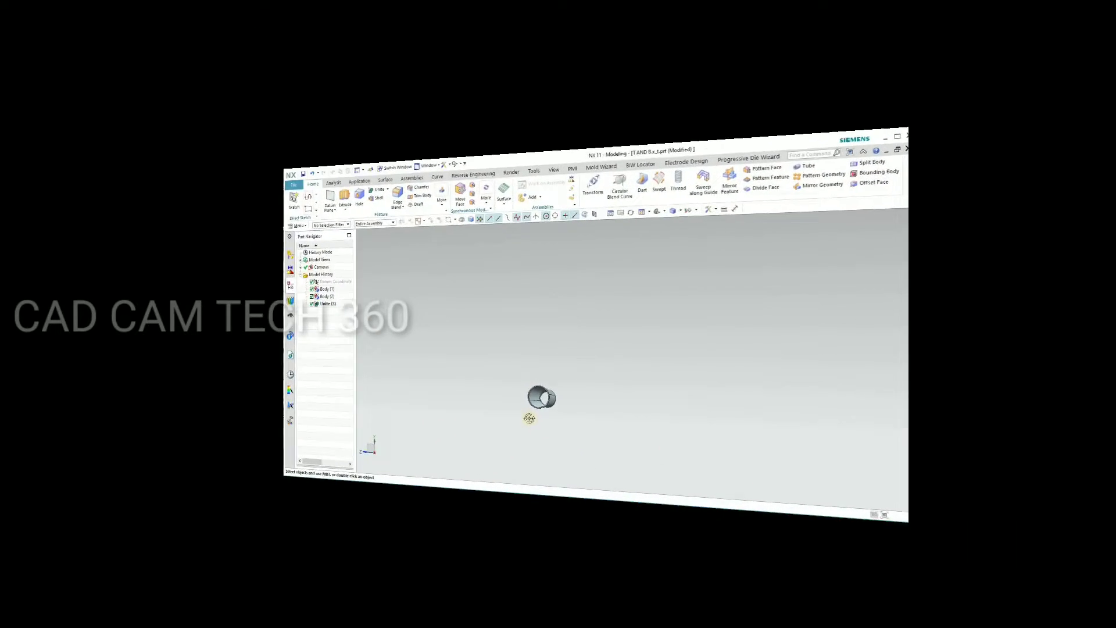
- Orbit the transition part and select the second body to see its extent
middle_click_drag(529, 418, 565, 516)
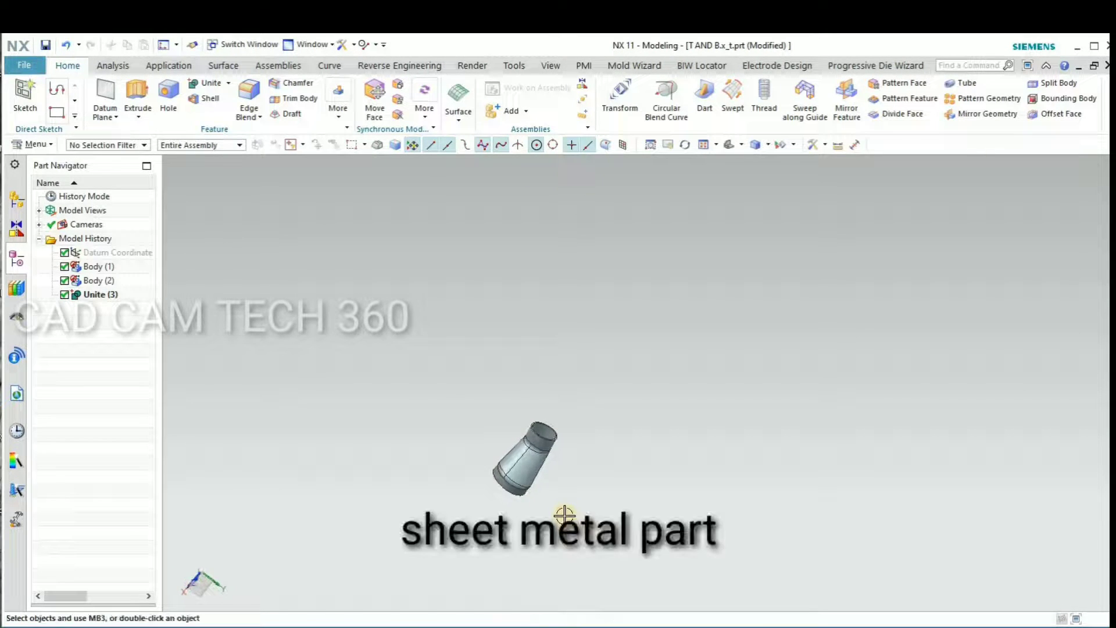
scroll(535, 500, "down", 2)
scroll(535, 500, "up", 2)
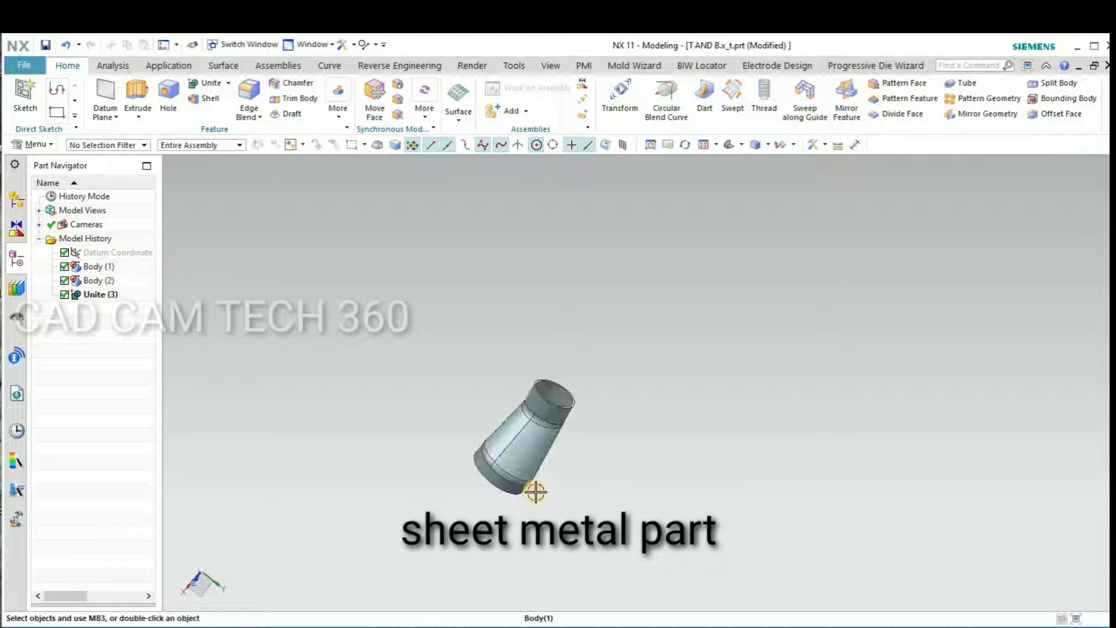
scroll(535, 500, "up", 3)
scroll(573, 433, "down", 3)
mouse_move(573, 433)
middle_mouse_down()
mouse_move(593, 416)
mouse_move(599, 424)
mouse_move(489, 461)
middle_mouse_up()
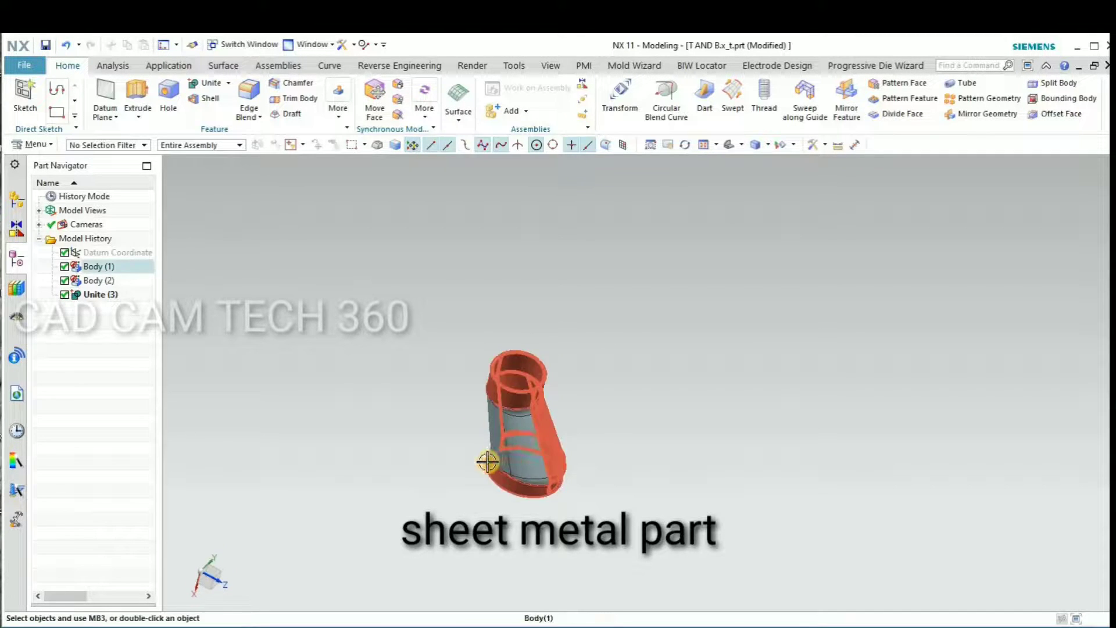
left_click(493, 475)
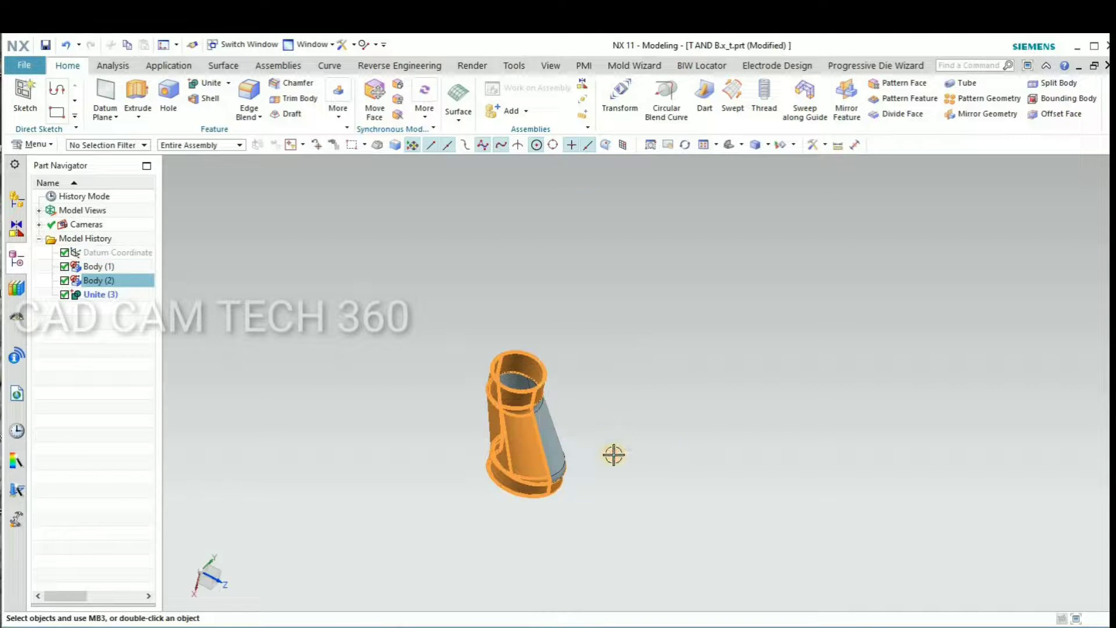
middle_click_drag(616, 381, 599, 389)
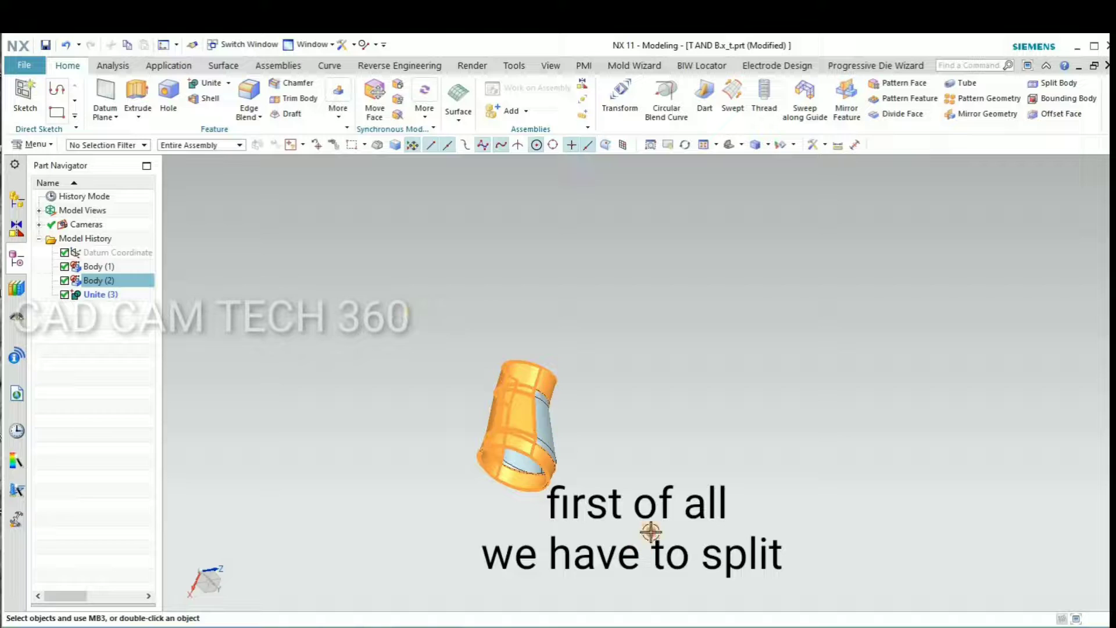
left_click_drag(652, 531, 411, 312)
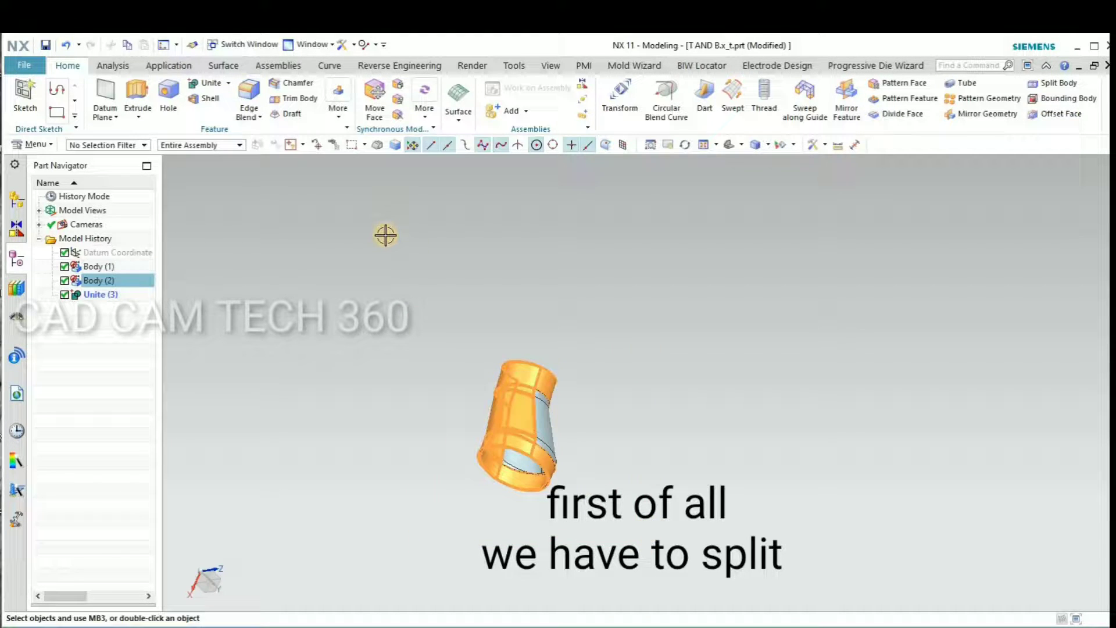
key("Escape")
- Look down the tube, then snap between front and top views of the duct
mouse_move(473, 448)
middle_mouse_down()
mouse_move(478, 423)
mouse_move(493, 464)
middle_mouse_up()
scroll(494, 463, "up", 4)
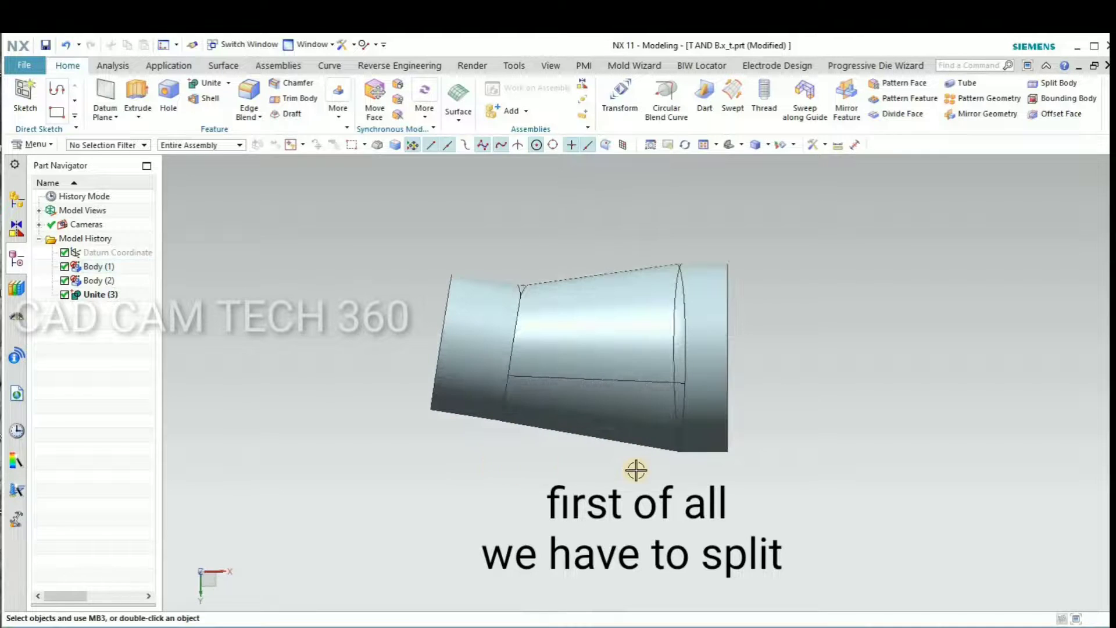
mouse_move(811, 467)
middle_mouse_down()
mouse_move(779, 469)
mouse_move(773, 452)
mouse_move(755, 282)
middle_mouse_up()
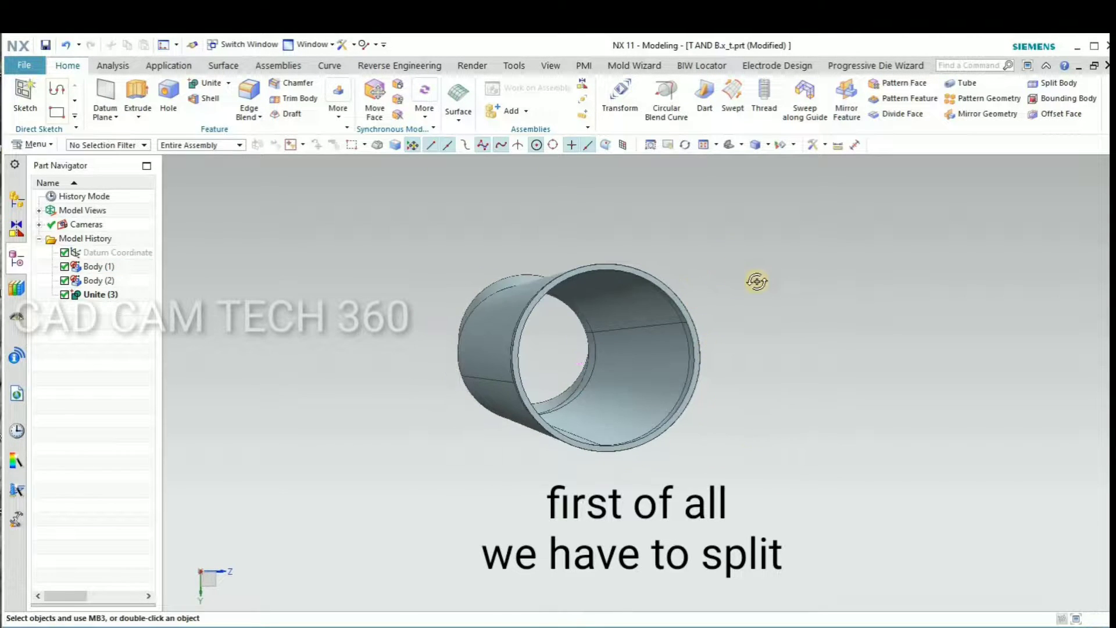
mouse_move(759, 332)
middle_mouse_down()
mouse_move(760, 349)
mouse_move(808, 391)
middle_mouse_up()
key("ctrl+alt+f")
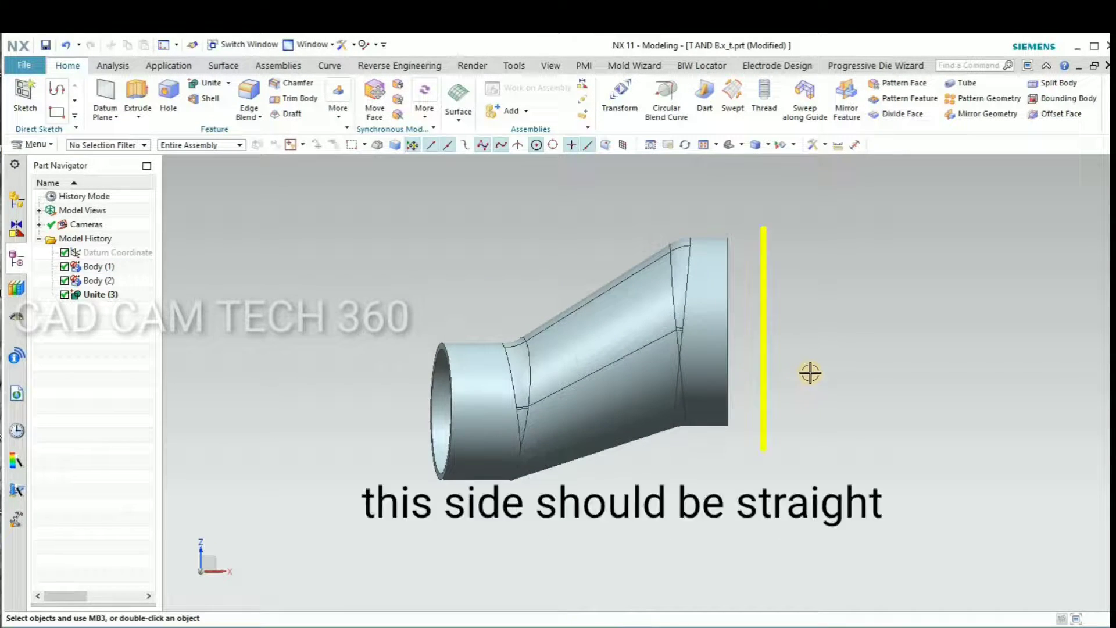
mouse_move(525, 288)
middle_mouse_down()
mouse_move(519, 331)
mouse_move(561, 344)
middle_mouse_up()
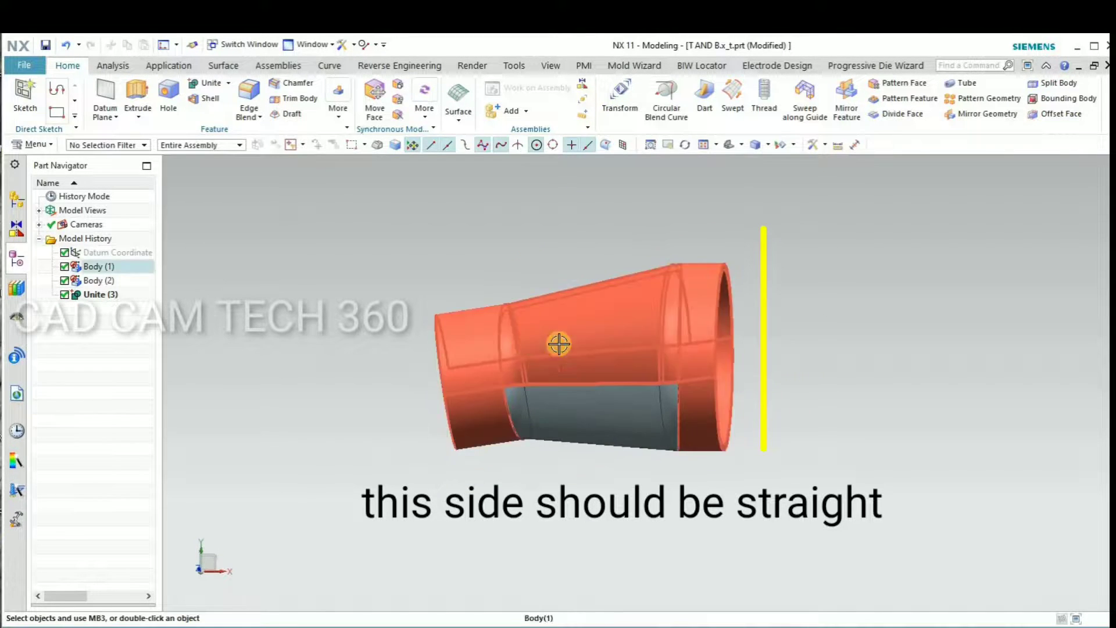
key("ctrl+alt+t")
- Orbit to an oblique view looking into the large open tube end
scroll(822, 422, "down", 1)
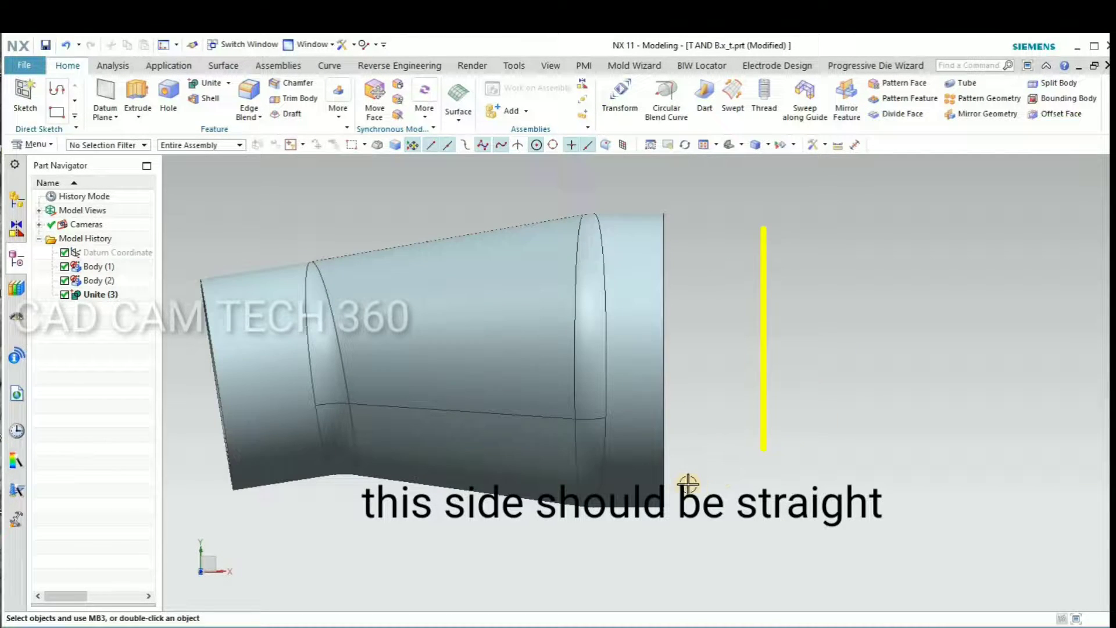
scroll(702, 472, "up", 2)
middle_click_drag(586, 473, 578, 428)
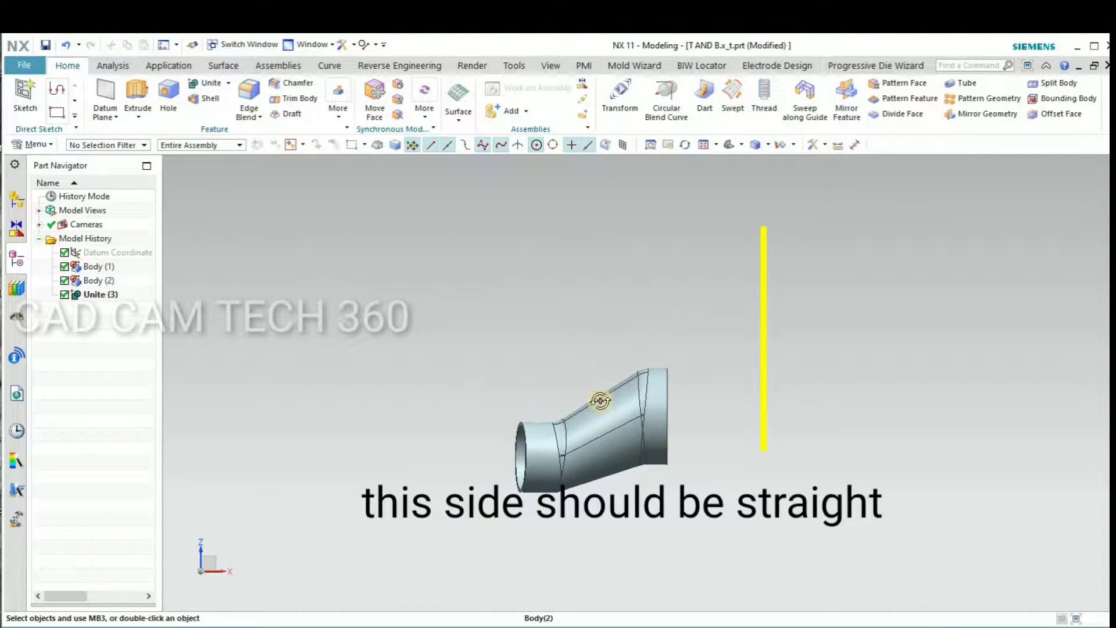
middle_click_drag(601, 399, 599, 401)
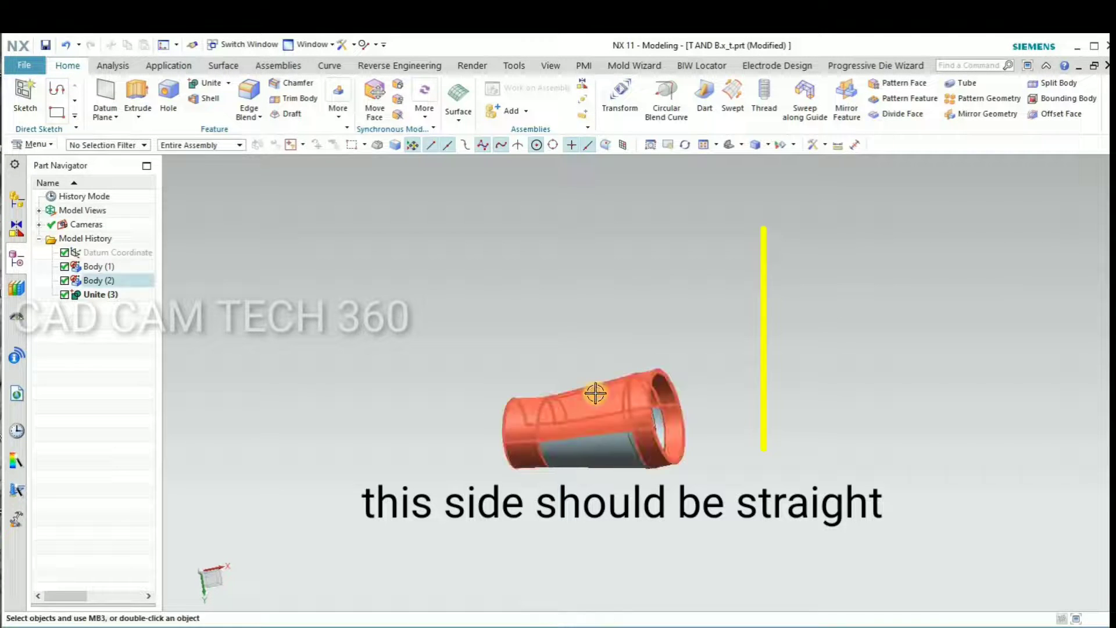
middle_click_drag(646, 465, 591, 486)
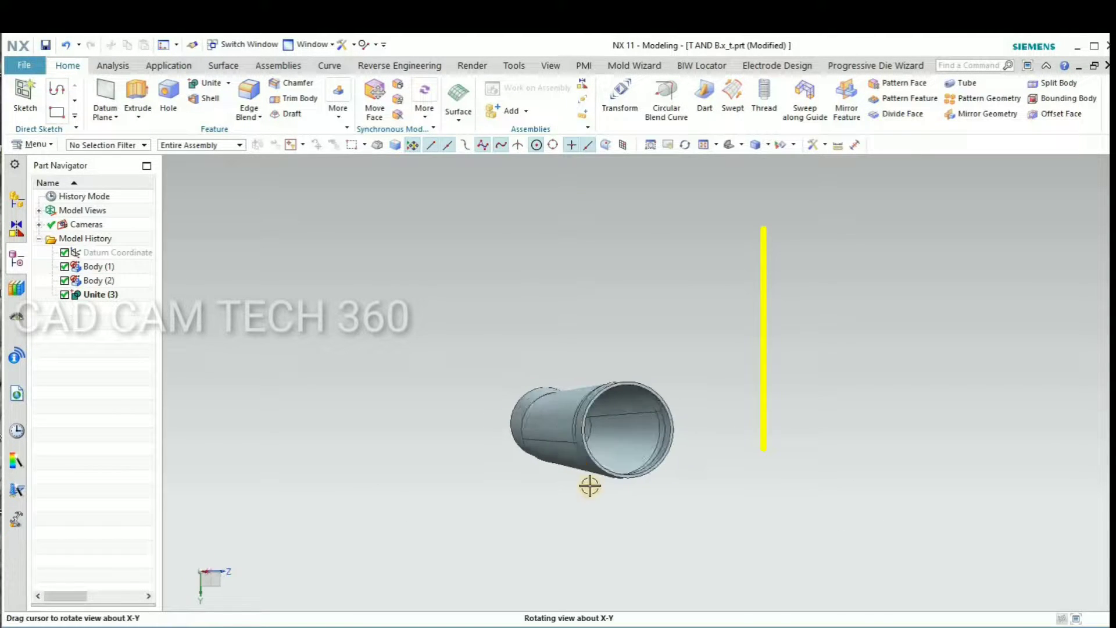
- Create a sketch on the tube's end face and view it square-on
key("s")
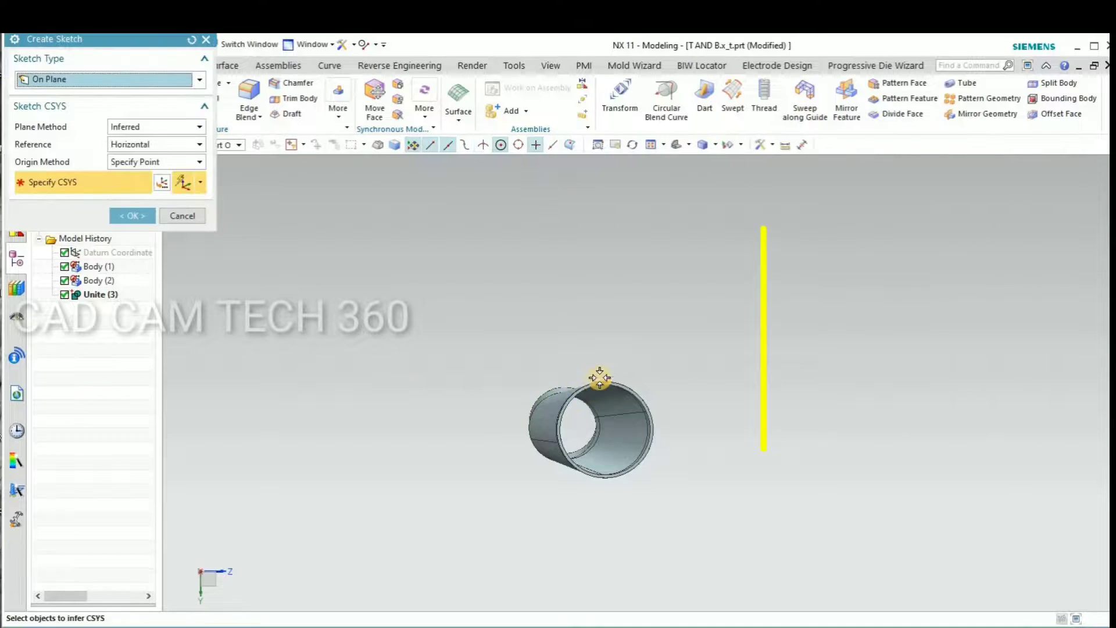
scroll(615, 368, "up", 3)
left_click(616, 369)
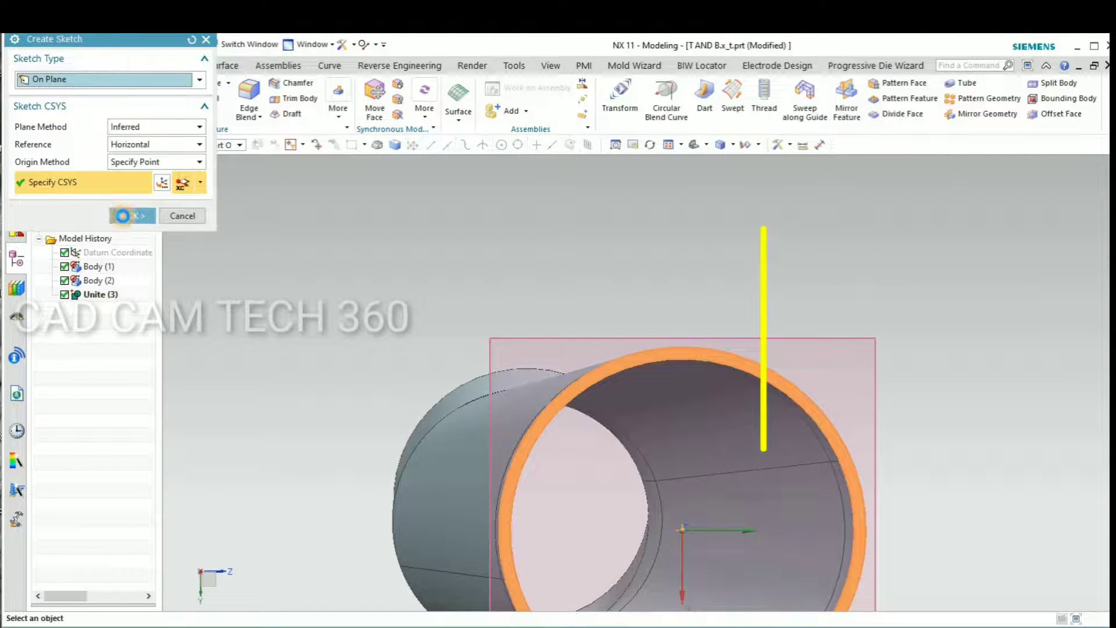
left_click(133, 216)
scroll(446, 270, "down", 5)
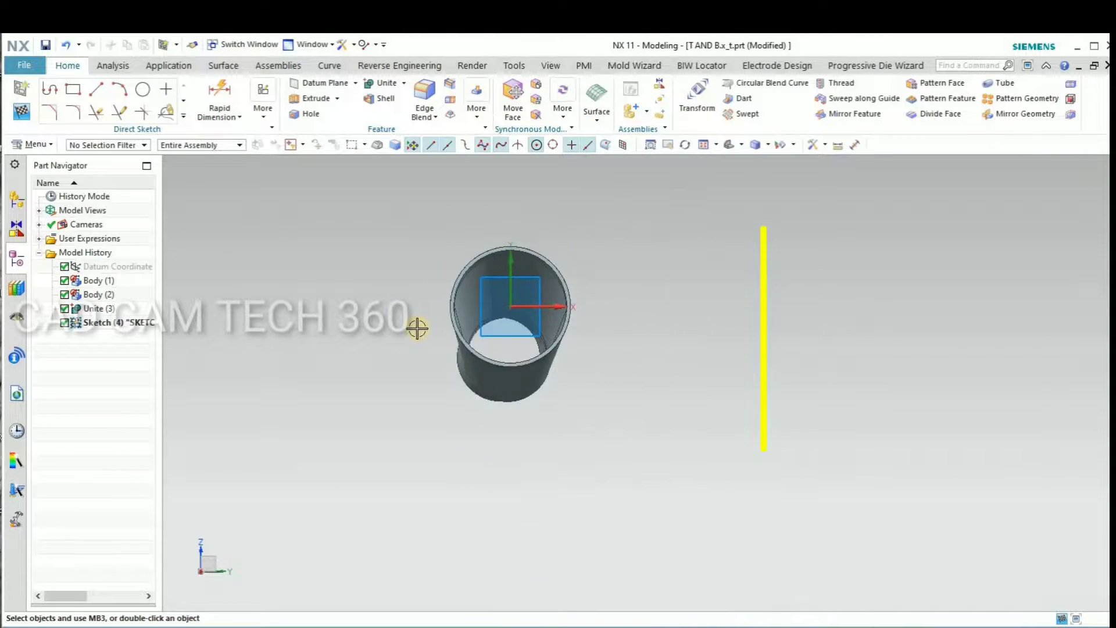
middle_click_drag(454, 362, 449, 366)
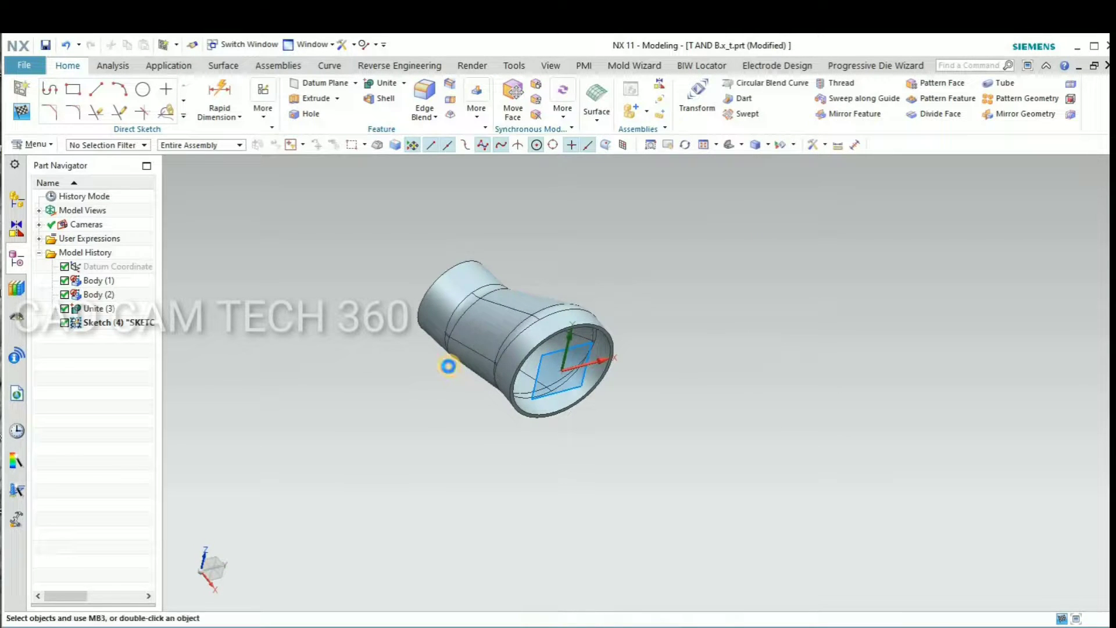
key("F8")
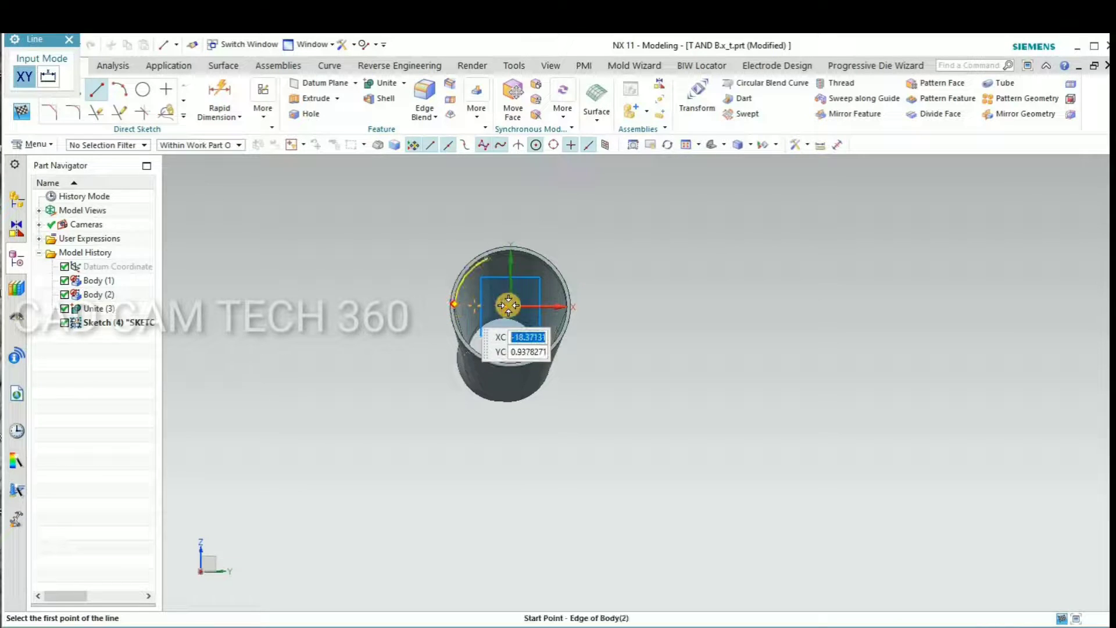
- Draw a vertical line and a 94-long horizontal line, extending the vertical to meet it
key("Return")
left_click(511, 177)
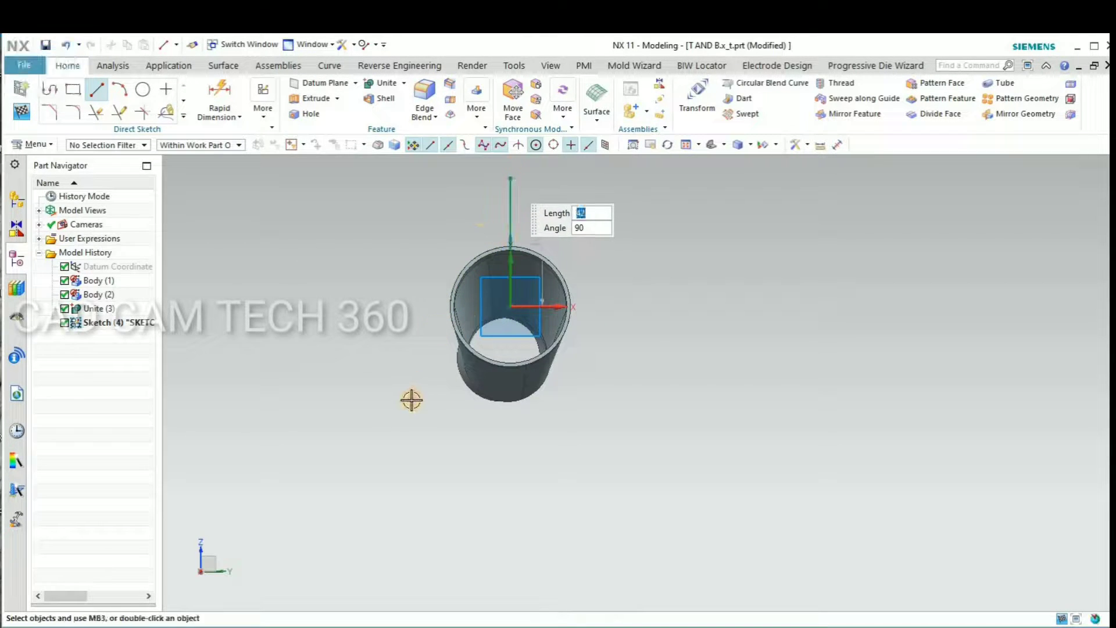
left_click(410, 401)
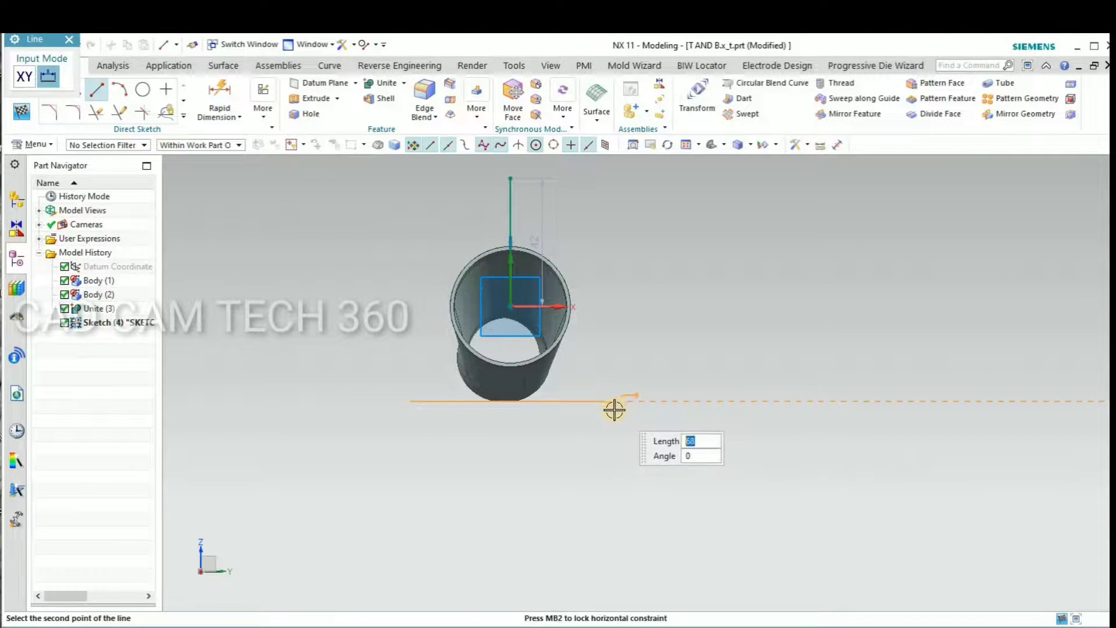
key("Escape")
left_click(410, 428)
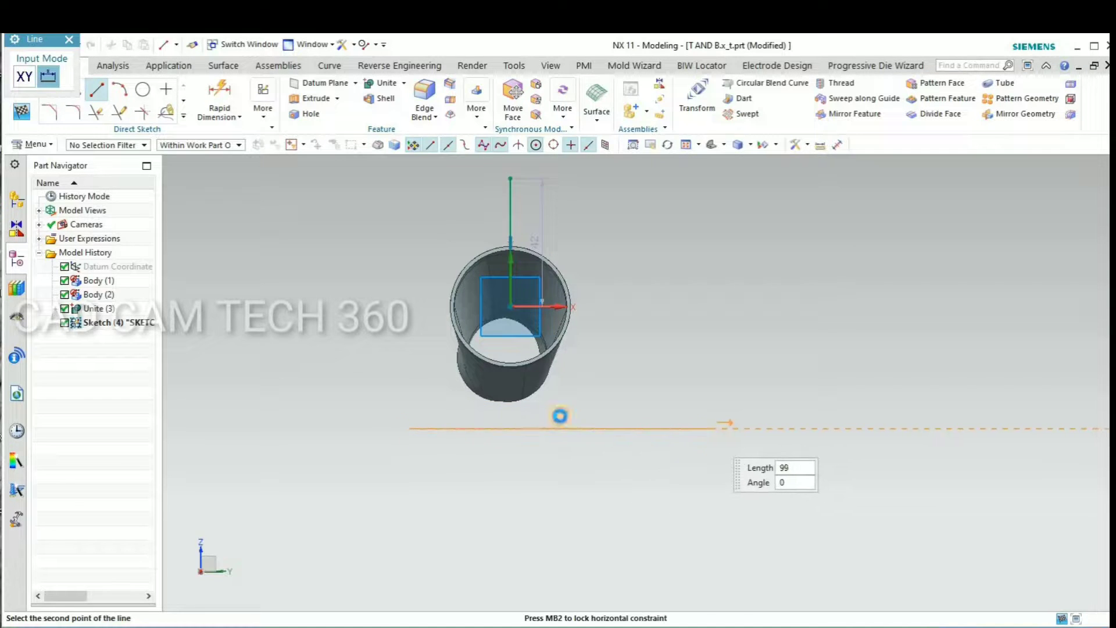
left_click(696, 429)
key("Escape")
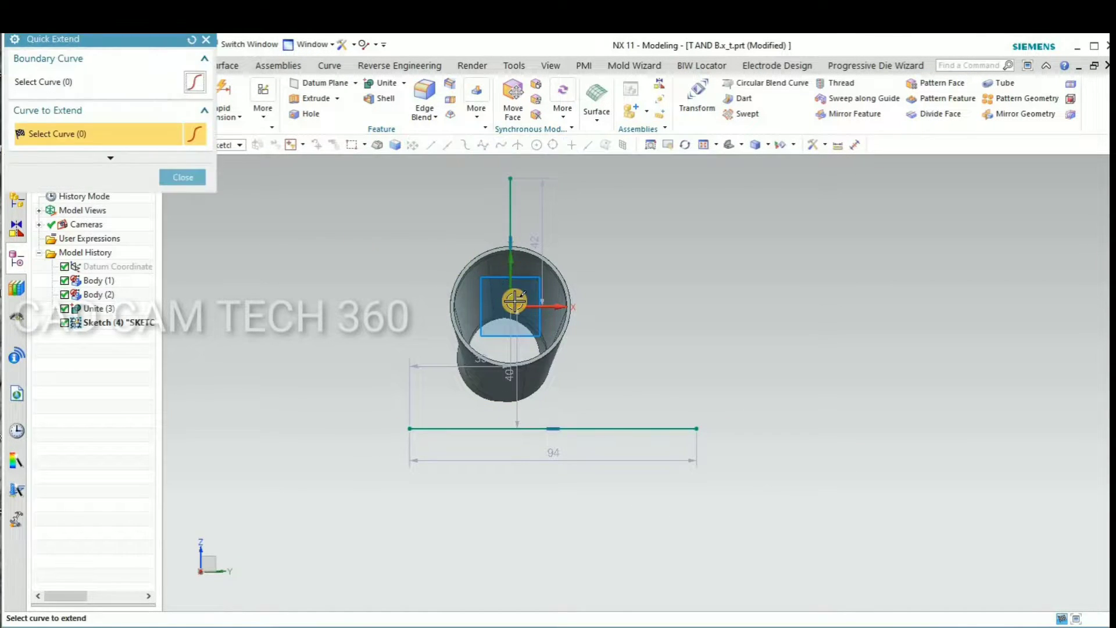
left_click(182, 177)
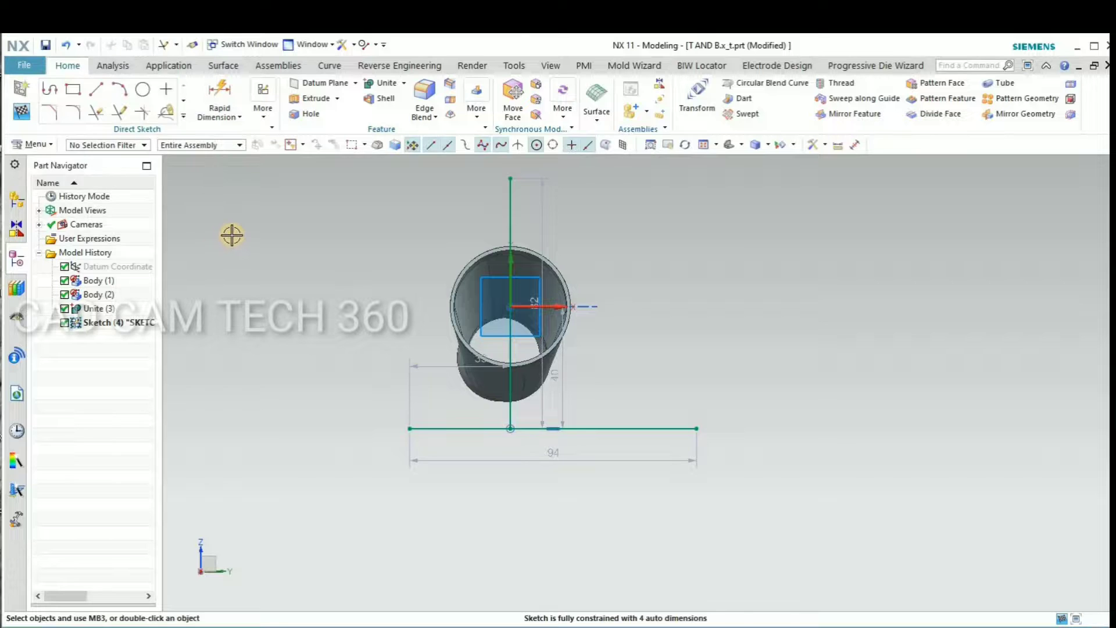
key("ctrl+q")
mouse_move(439, 379)
middle_mouse_down()
mouse_move(481, 393)
mouse_move(459, 369)
mouse_move(460, 321)
middle_mouse_up()
- Split the transition part with the sketch line extruded along the XC direction
scroll(460, 321, "up", 3)
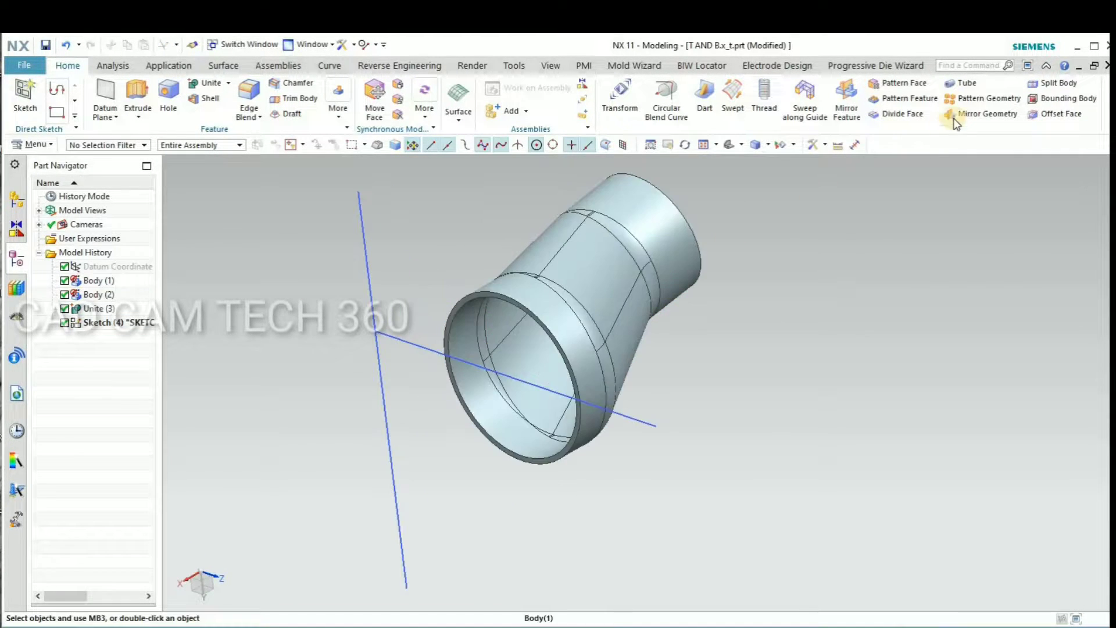
left_click(1065, 87)
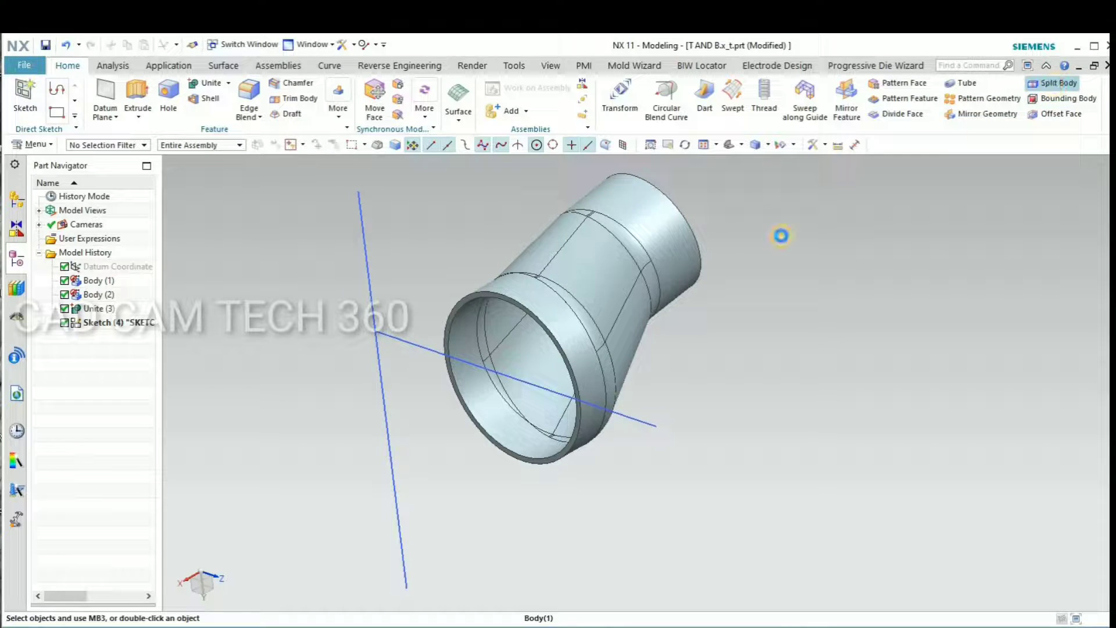
left_click(539, 291)
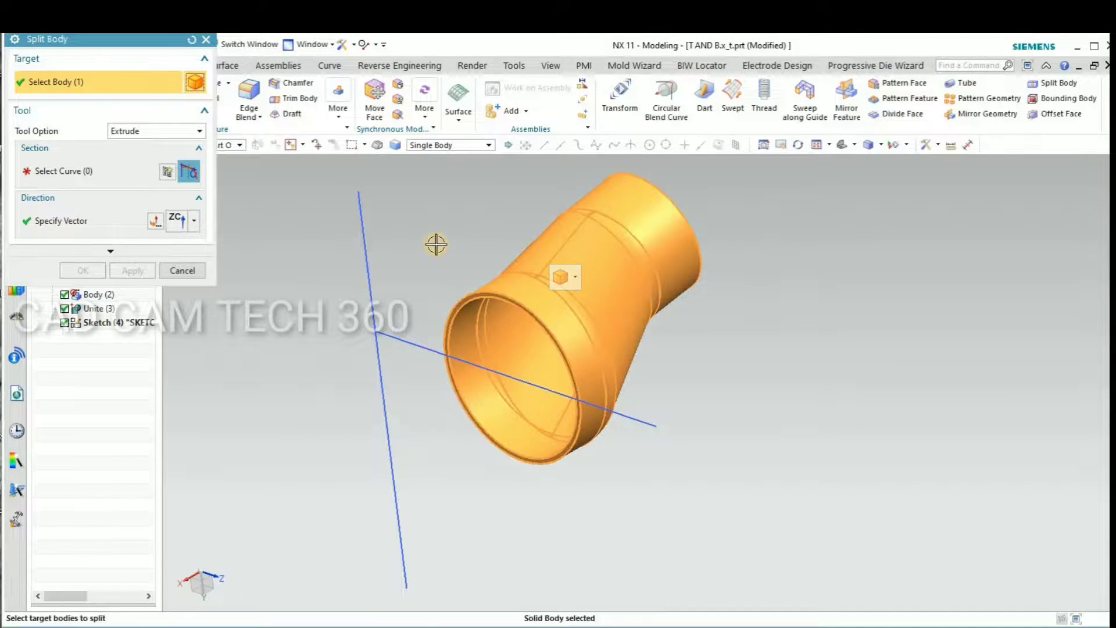
middle_click(414, 364)
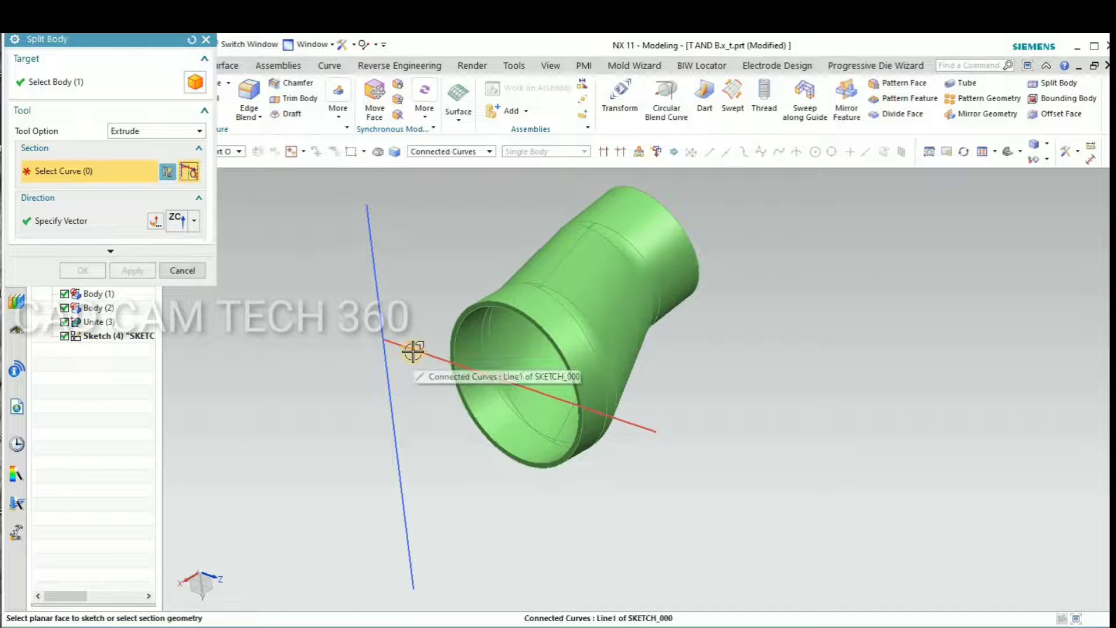
left_click(413, 351)
middle_click_drag(343, 404, 339, 399)
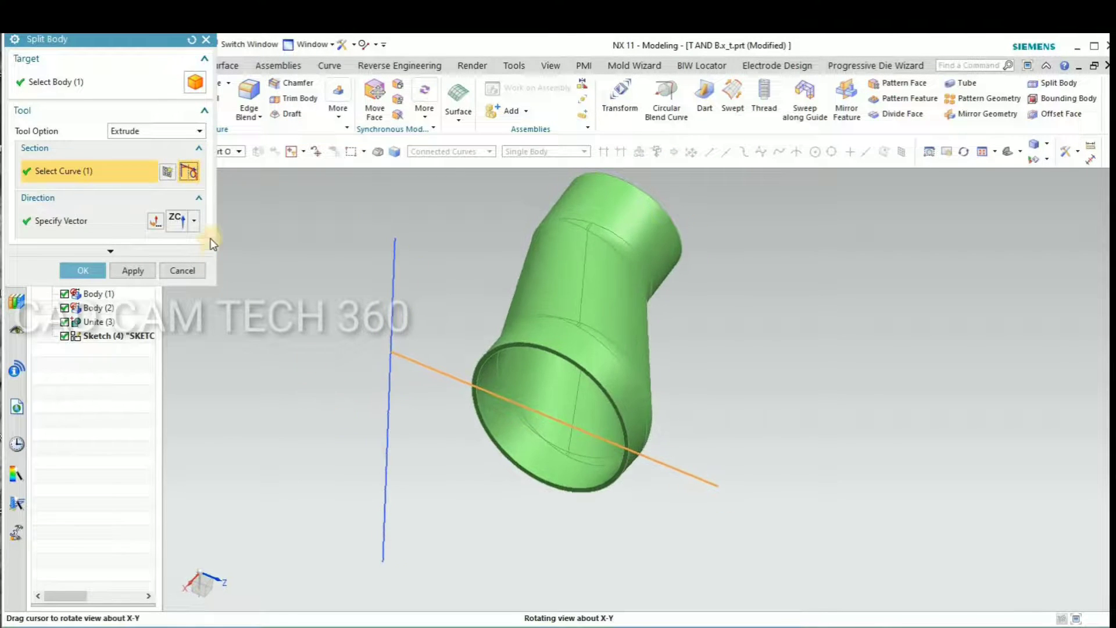
left_click(194, 220)
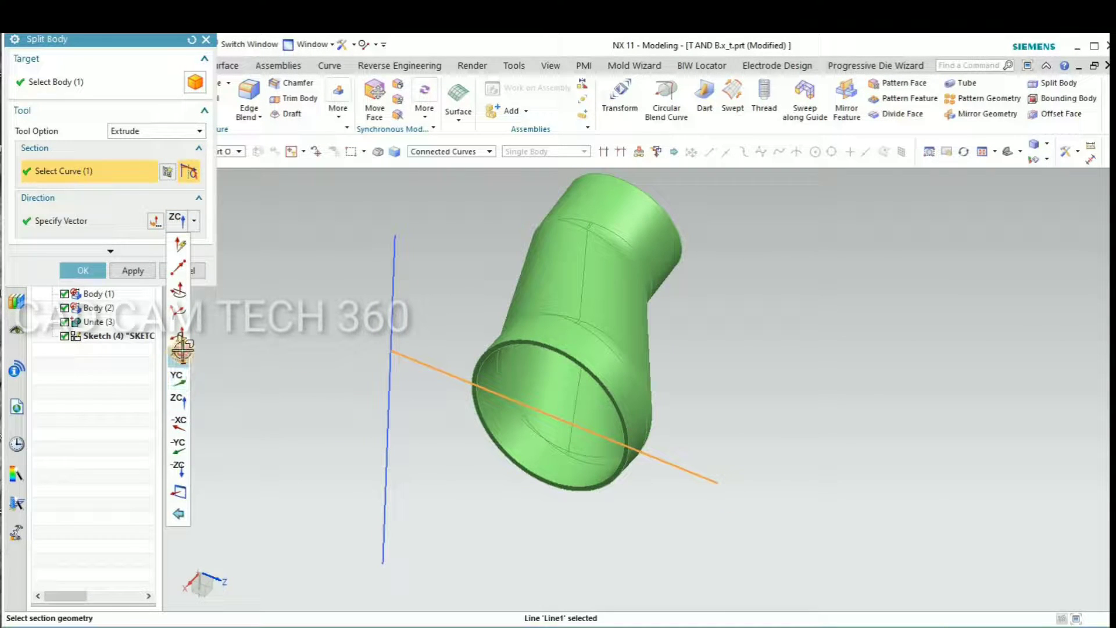
left_click(182, 349)
left_click(72, 274)
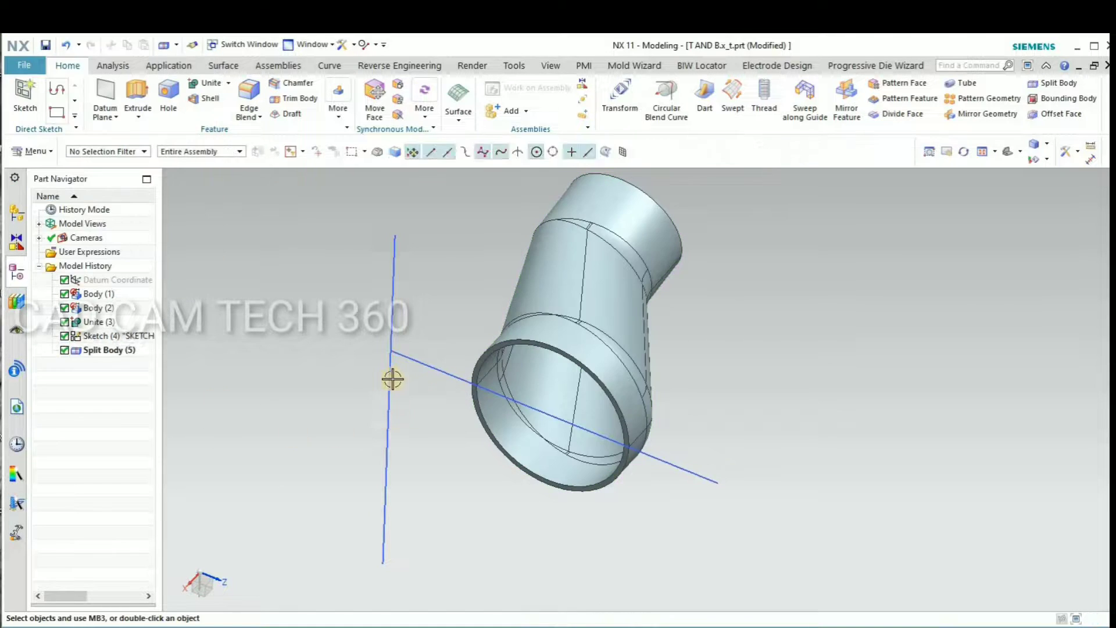
left_click(403, 348)
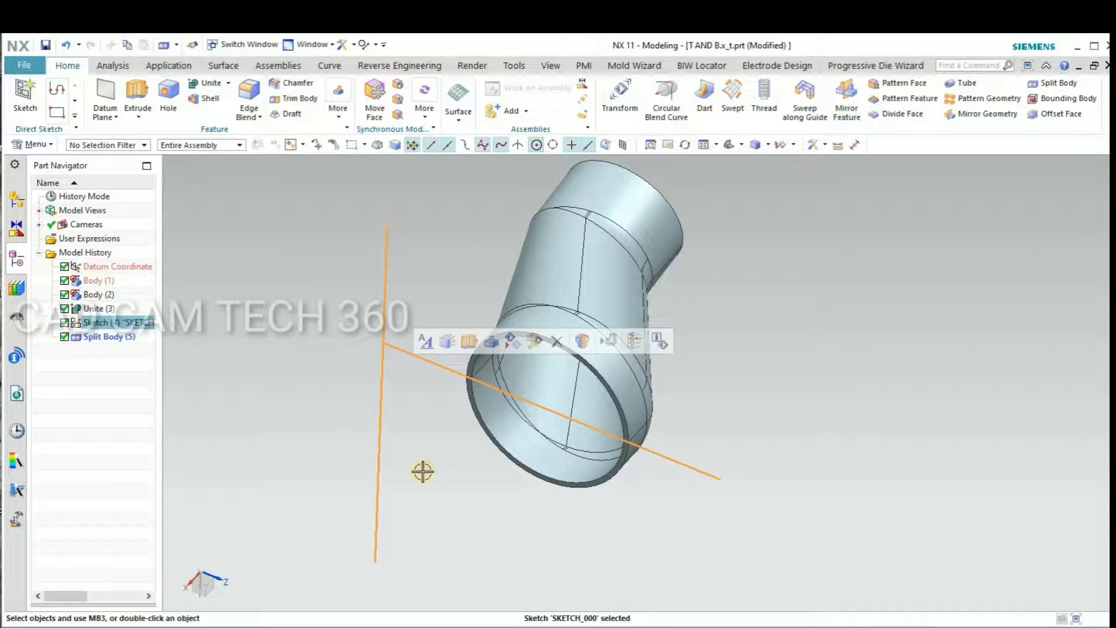
- Hide the sketch and colour the upper split half Strong Stone (ID 191)
key("ctrl+b")
middle_click_drag(416, 474, 434, 476)
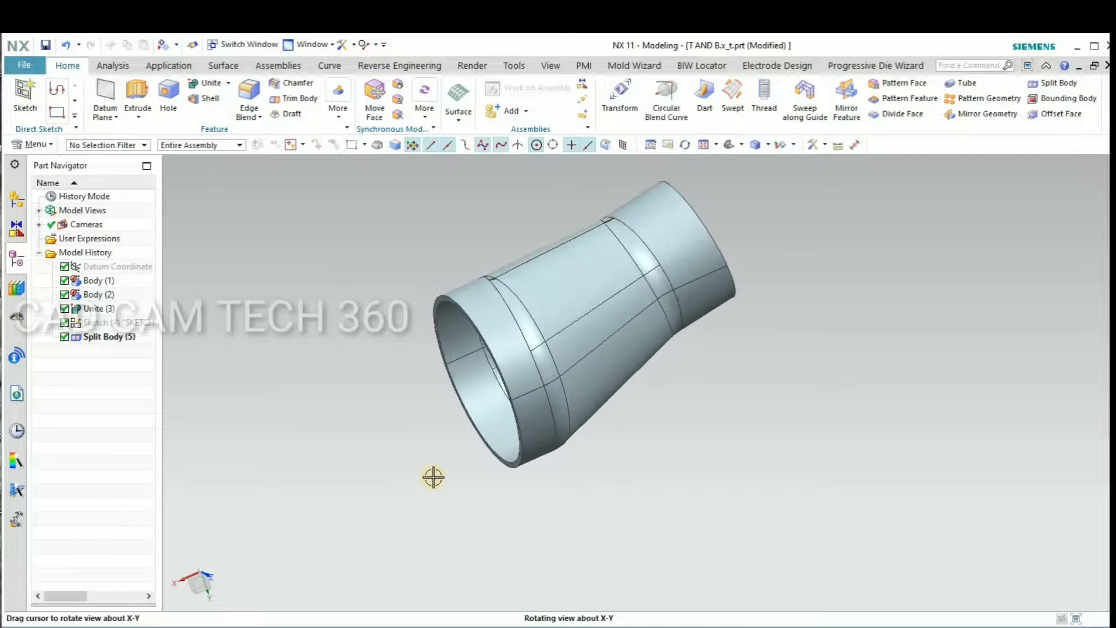
key("ctrl+j")
left_click(508, 304)
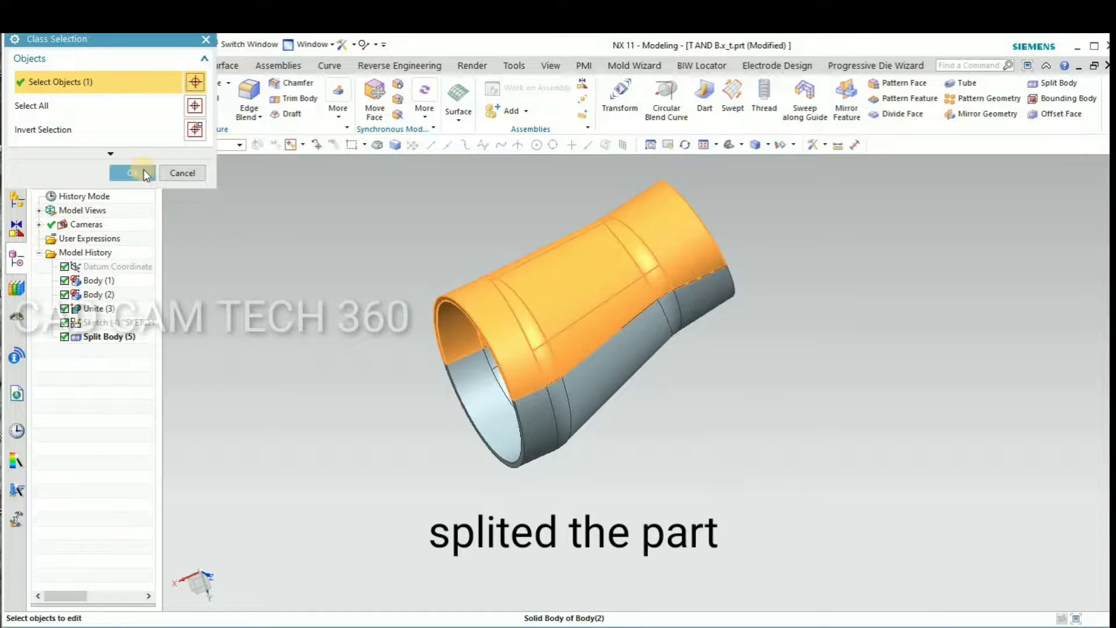
left_click(142, 168)
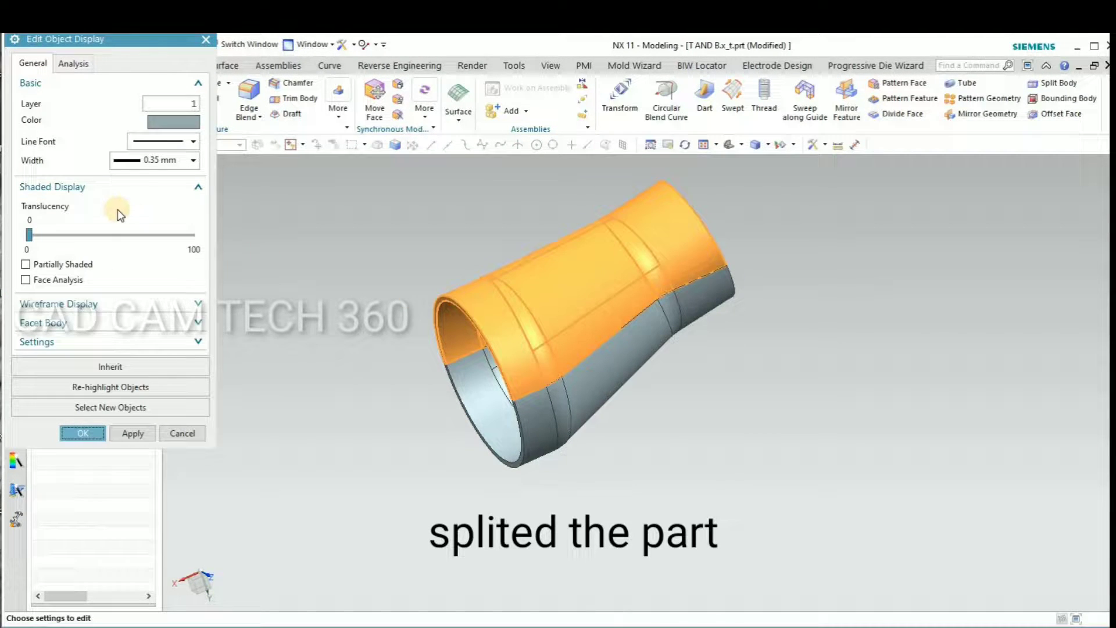
left_click(165, 119)
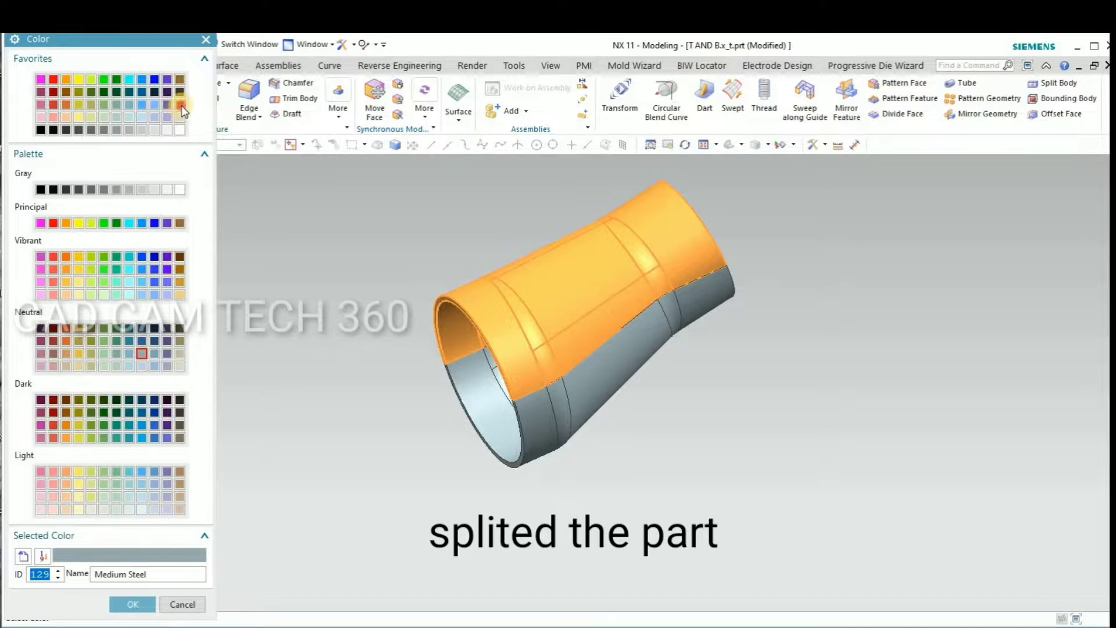
left_click(179, 104)
left_click(132, 604)
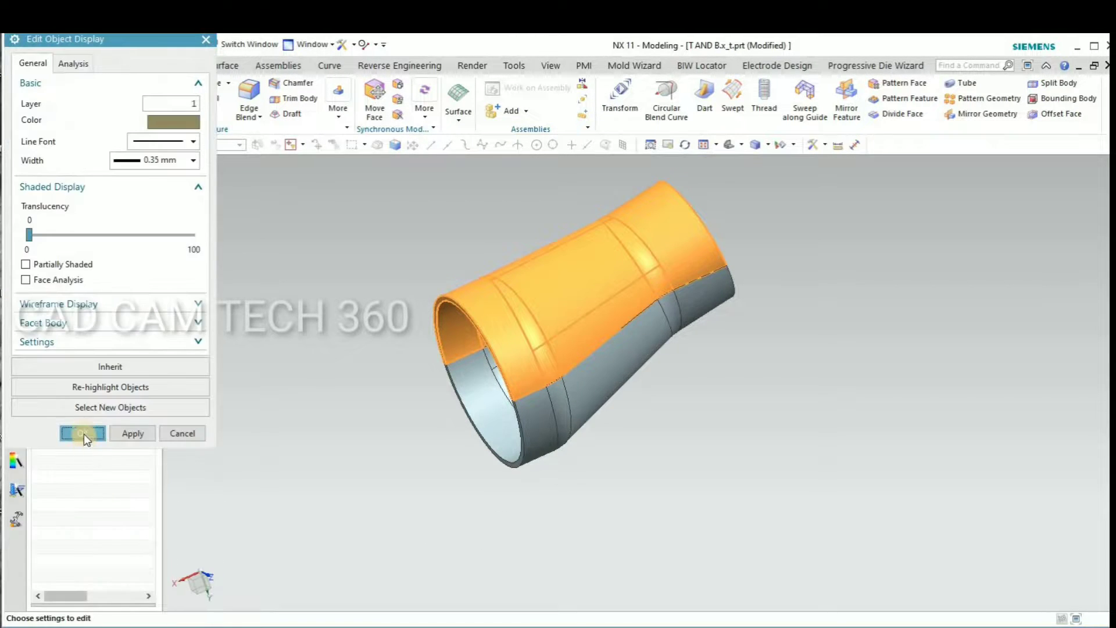
left_click(83, 433)
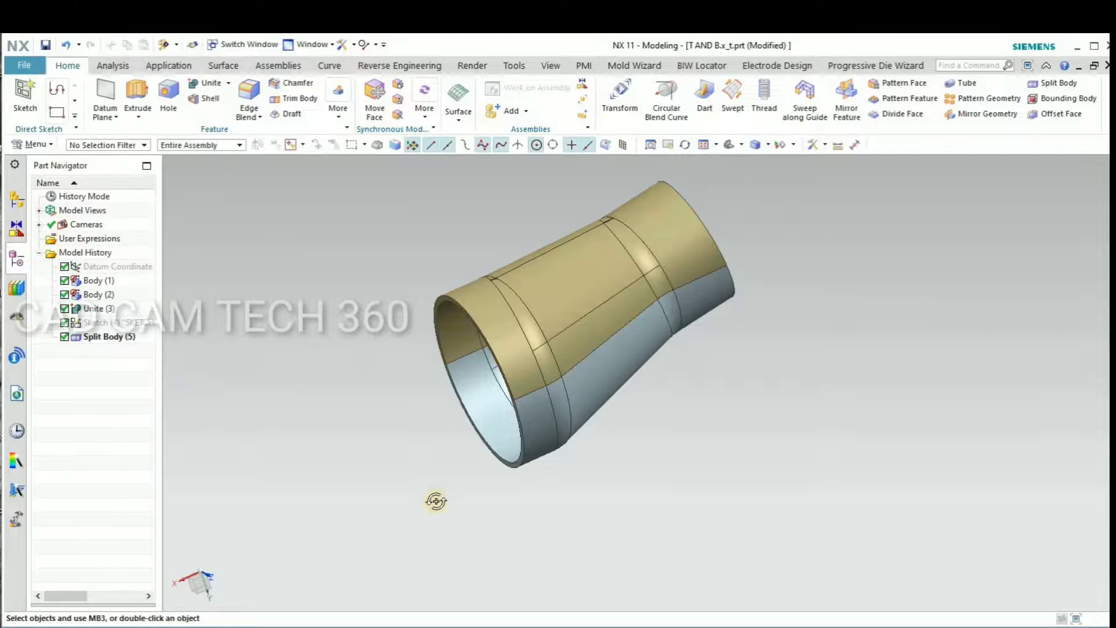
mouse_move(436, 502)
middle_mouse_down()
mouse_move(478, 448)
mouse_move(568, 419)
mouse_move(553, 403)
mouse_move(516, 426)
mouse_move(511, 452)
mouse_move(540, 494)
middle_mouse_up()
- Select the tan upper half and attempt a hide, undoing the mistaken result
key("ctrl+alt+f")
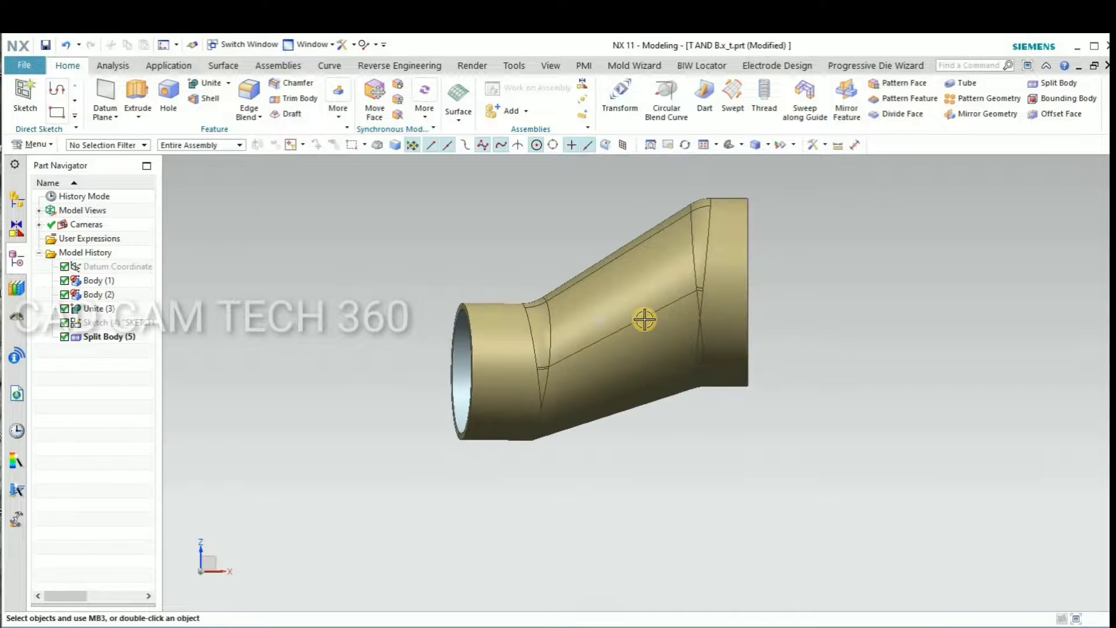
left_click(607, 375)
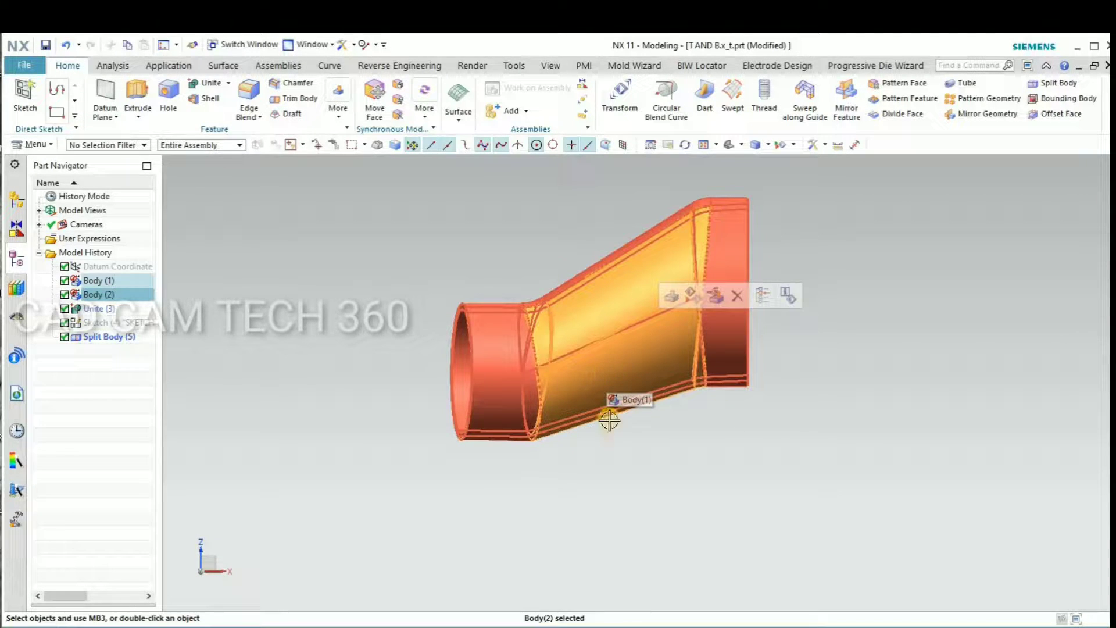
middle_click_drag(600, 475, 554, 375)
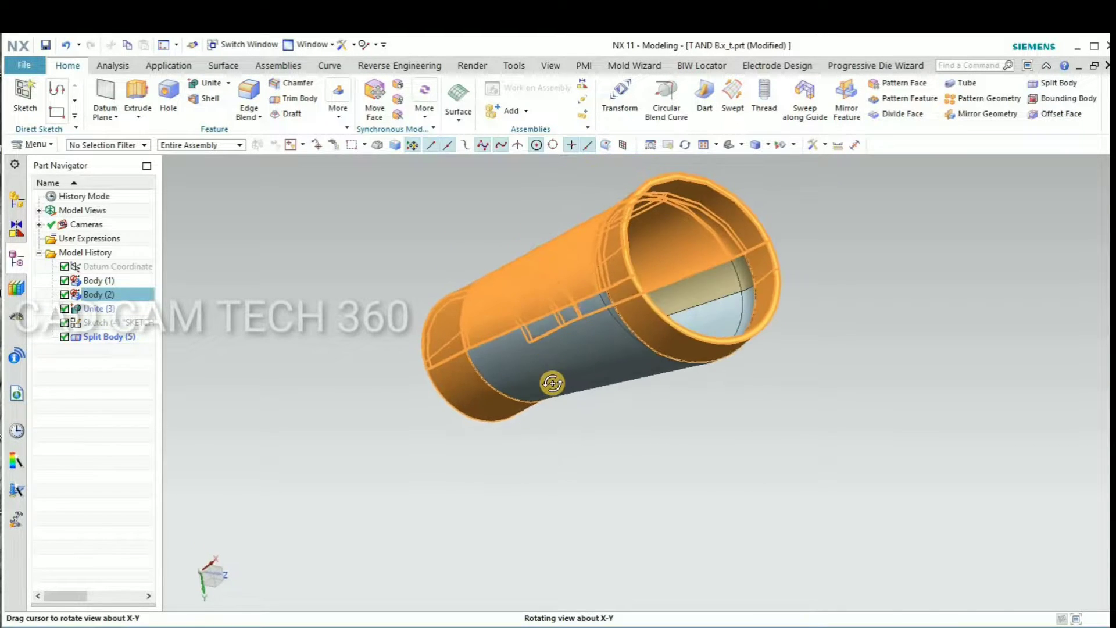
middle_click_drag(554, 375, 556, 386)
key("ctrl+b")
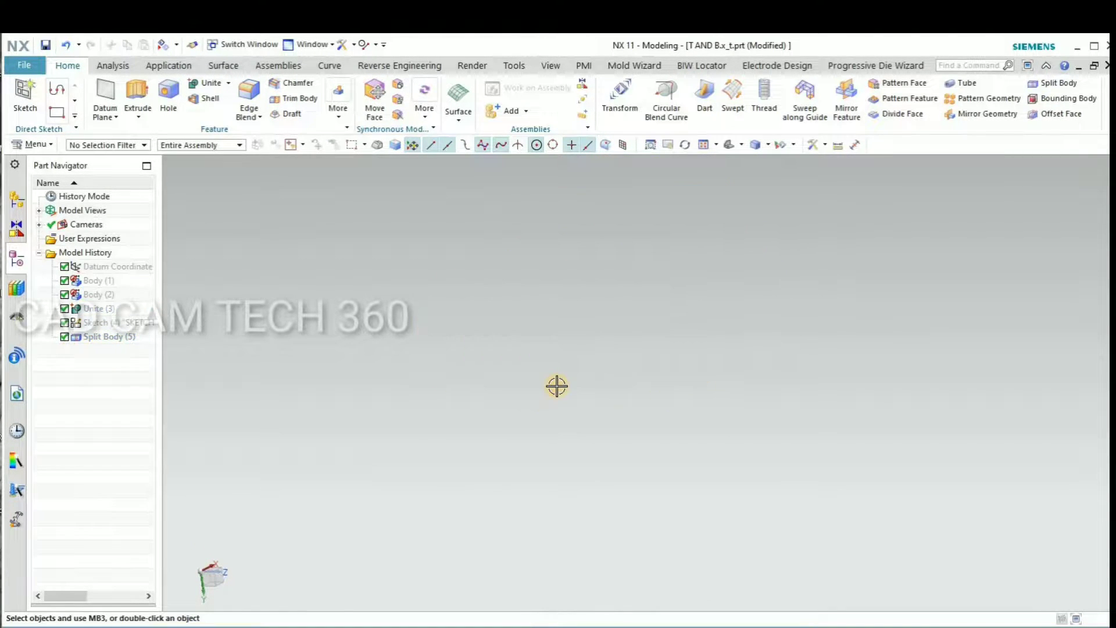
key("ctrl+z")
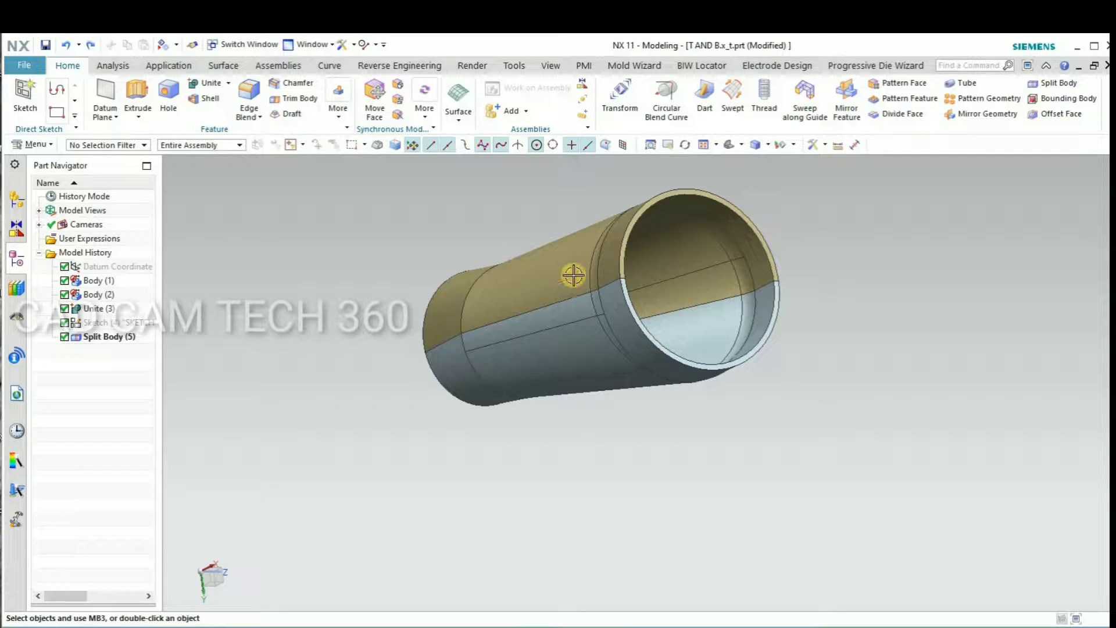
- Hide the tan upper half and orbit around the remaining lower half shell
key("ctrl+b")
left_click(573, 275)
left_click(181, 171)
mouse_move(498, 469)
middle_mouse_down()
mouse_move(469, 474)
mouse_move(510, 428)
middle_mouse_up()
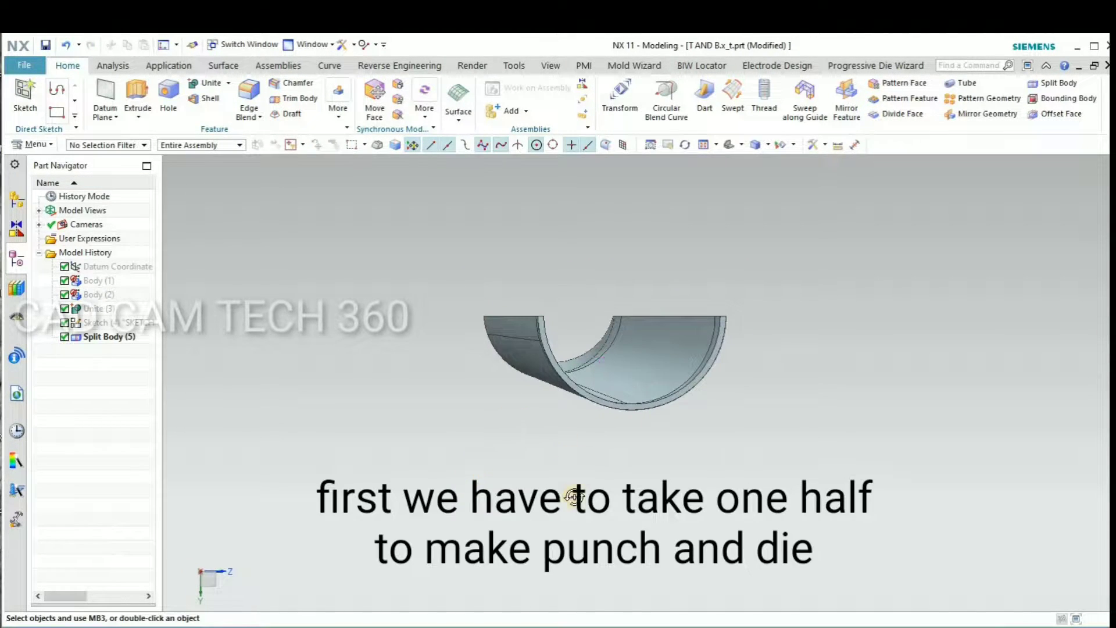
mouse_move(575, 497)
middle_mouse_down()
mouse_move(563, 496)
mouse_move(555, 521)
middle_mouse_up()
middle_click_drag(501, 435, 304, 202)
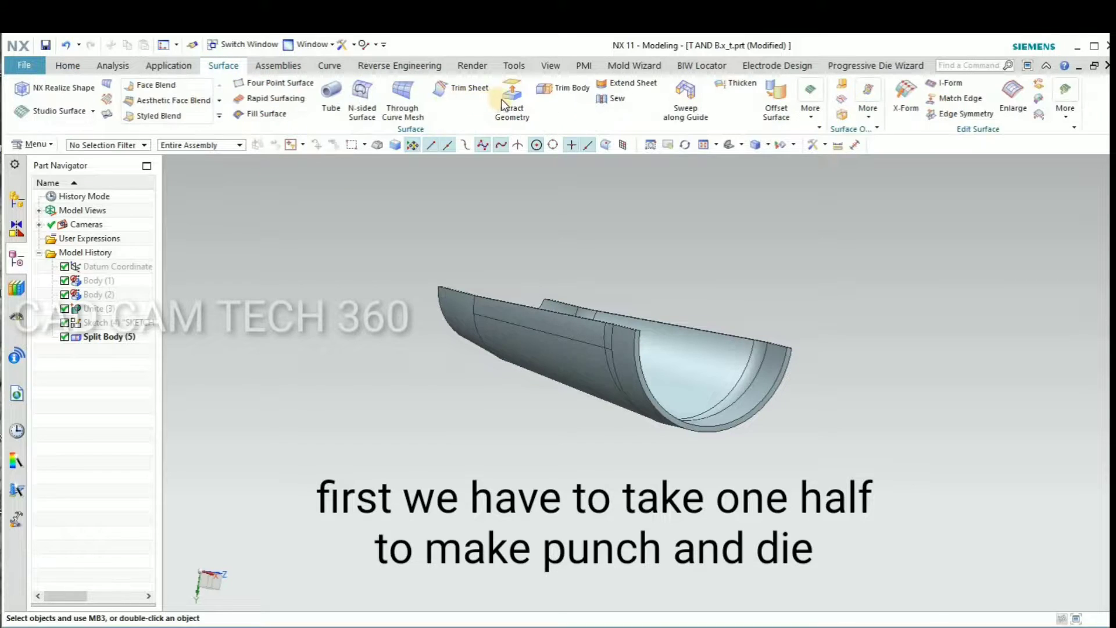
- Extract the half shell's faces as a sheet using the Tangent Faces rule
left_click(512, 99)
left_click(555, 295)
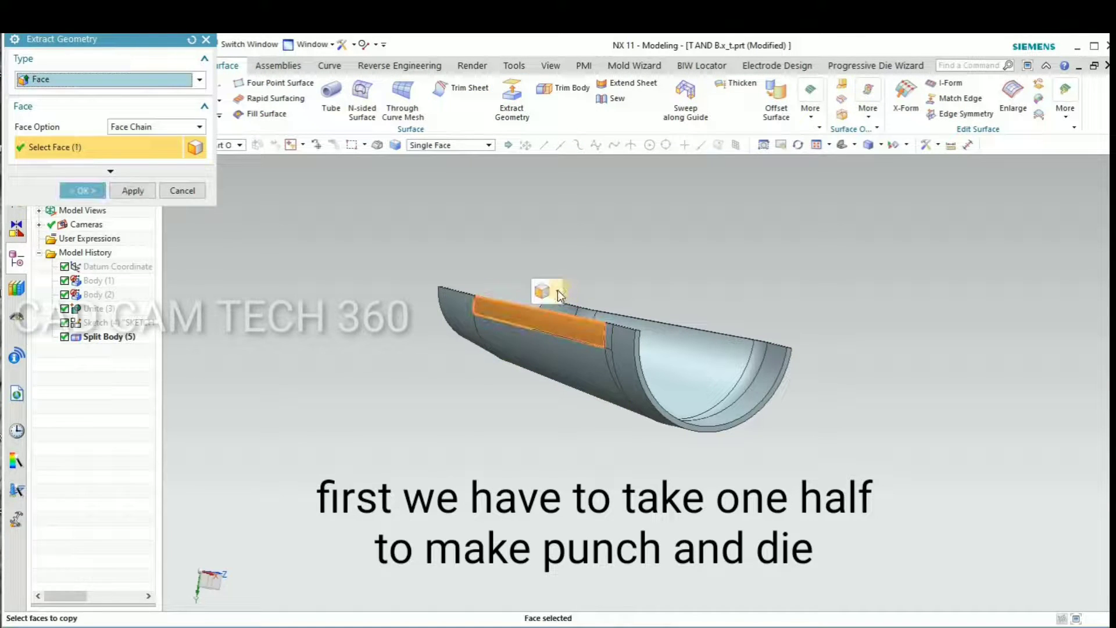
left_click(557, 291)
left_click(564, 330)
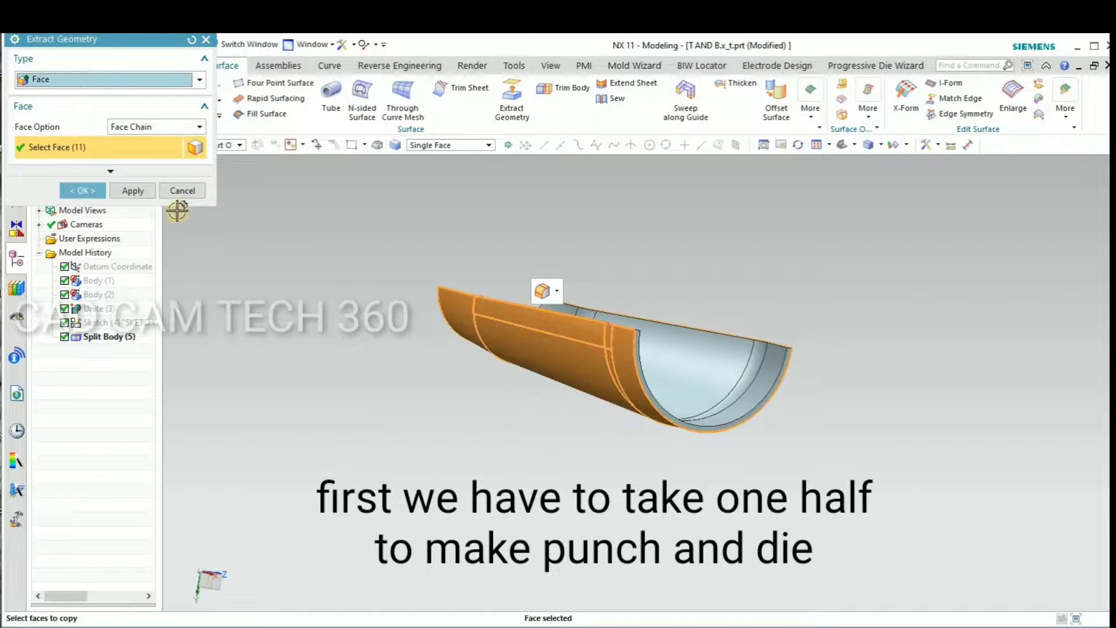
left_click(91, 187)
- Hide the solid bodies so only the extracted sheet remains visible
middle_click_drag(518, 381, 521, 366)
left_click(521, 366)
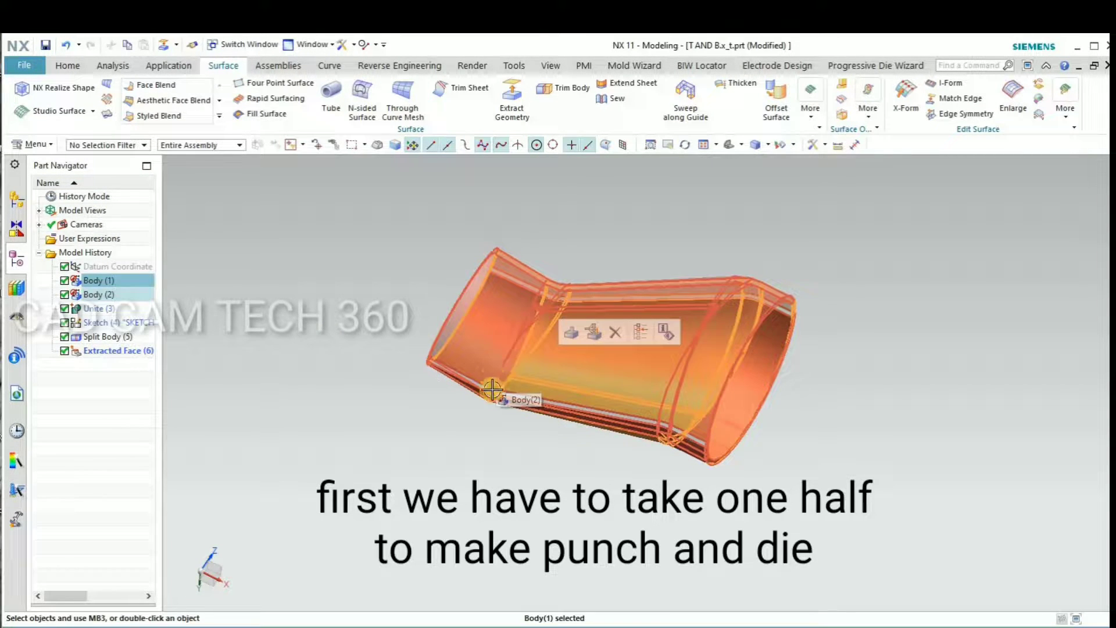
key("ctrl+b")
mouse_move(474, 439)
middle_mouse_down()
mouse_move(456, 444)
mouse_move(493, 477)
mouse_move(473, 473)
mouse_move(483, 465)
middle_mouse_up()
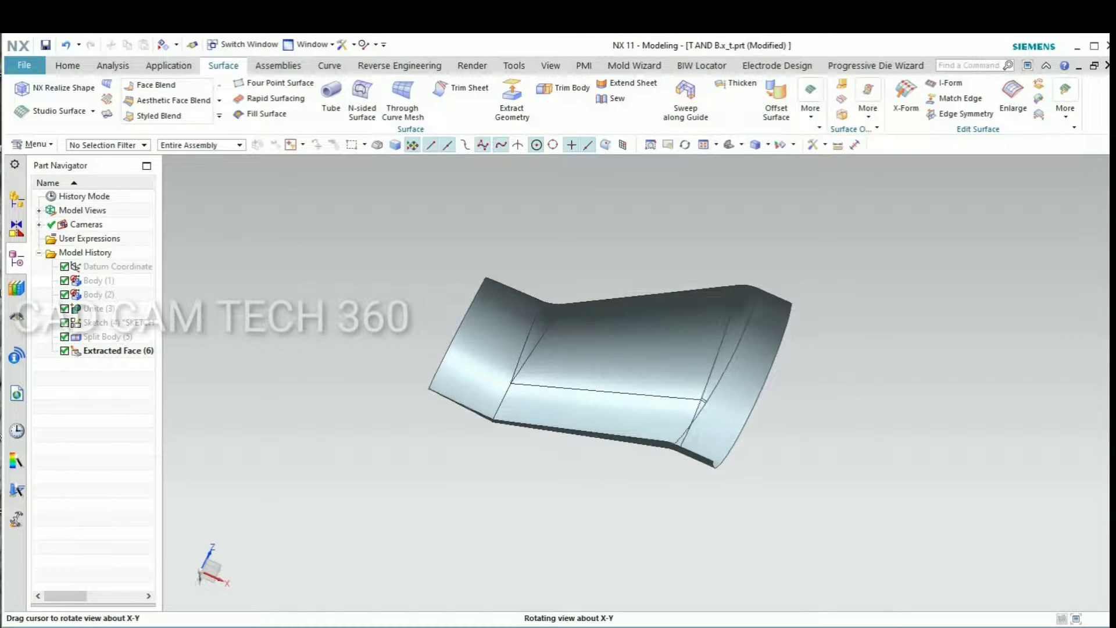
- Extend the extracted sheet's left and right open end edges by 12 mm each
left_click(616, 85)
left_click(478, 285)
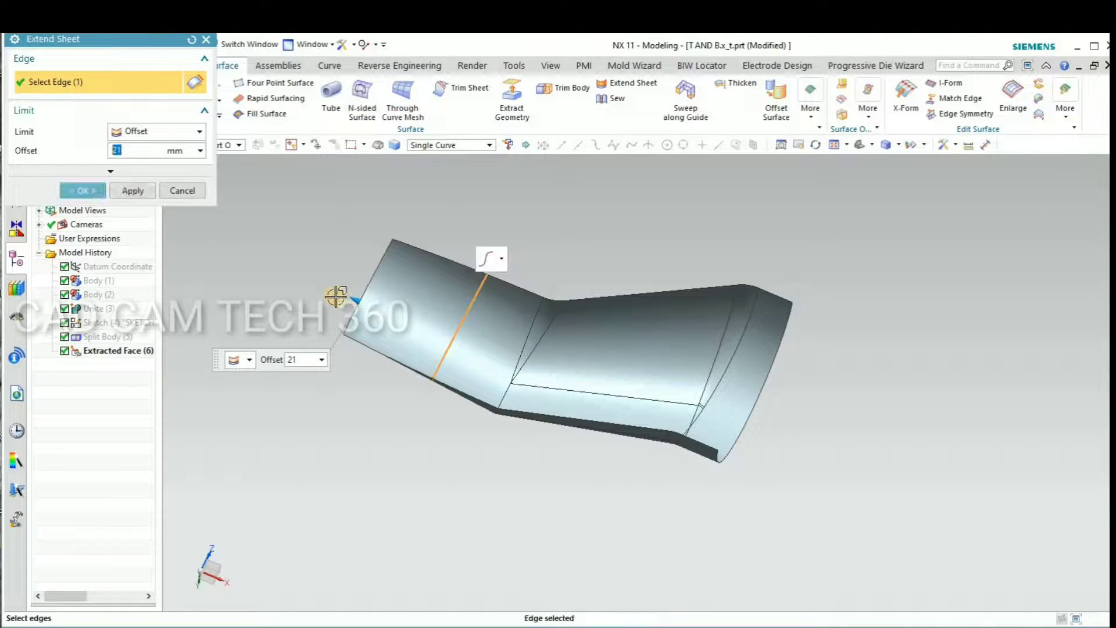
left_click_drag(394, 316, 396, 317)
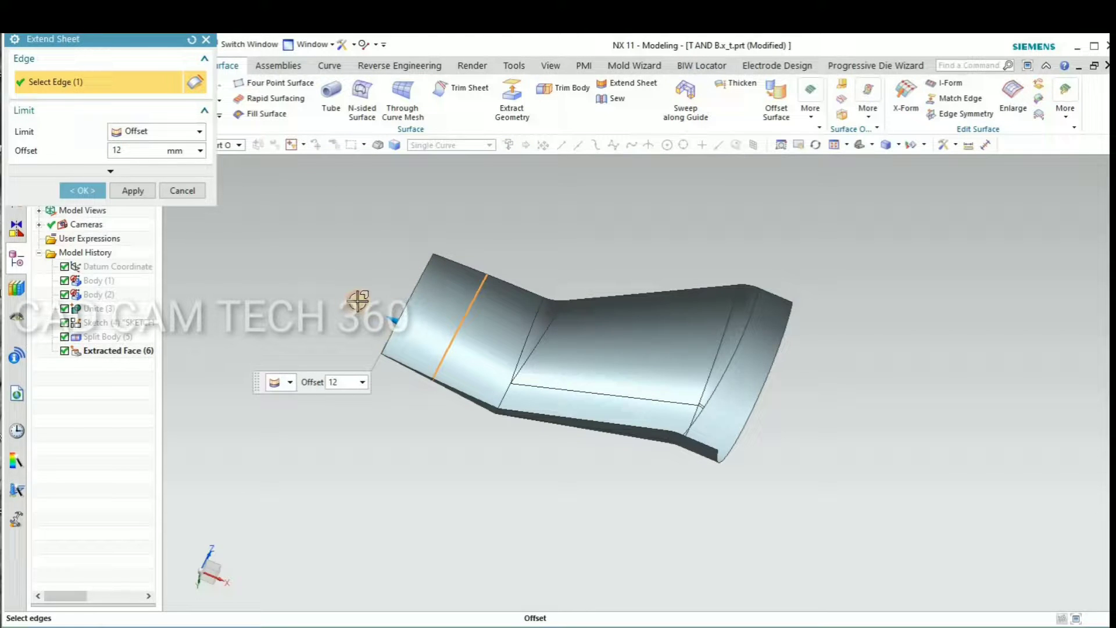
left_click(136, 190)
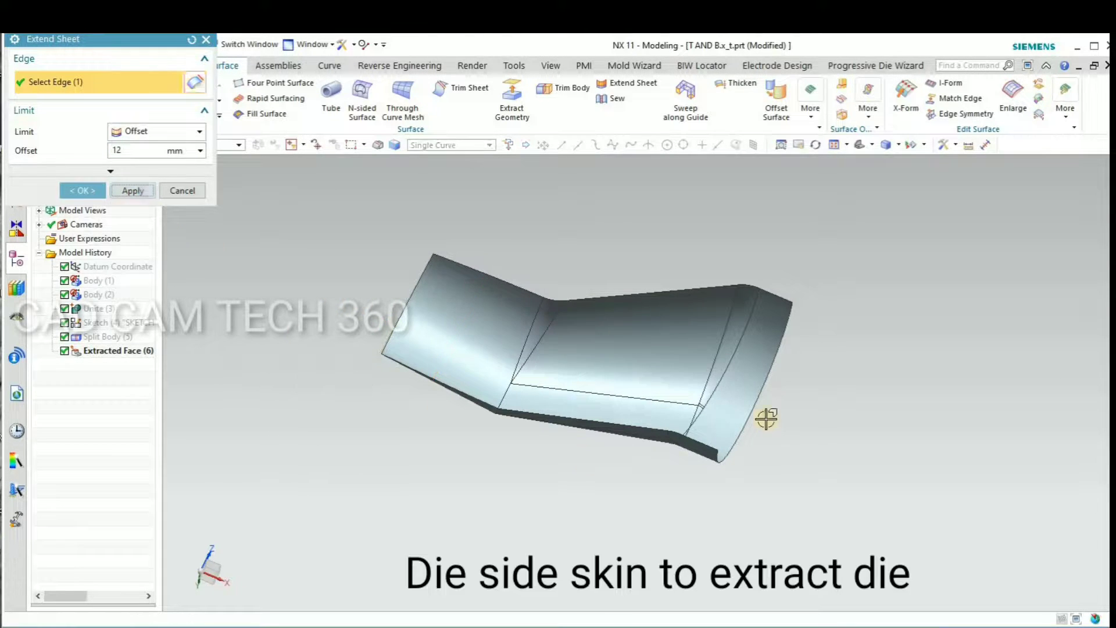
left_click(766, 389)
left_click(144, 195)
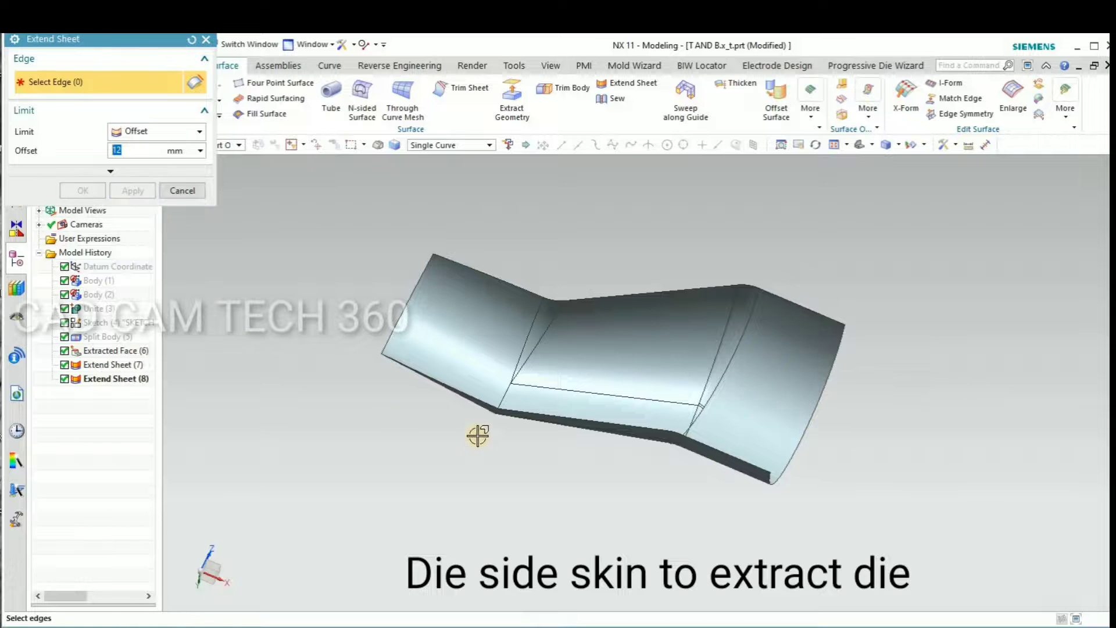
middle_click_drag(460, 399, 444, 404)
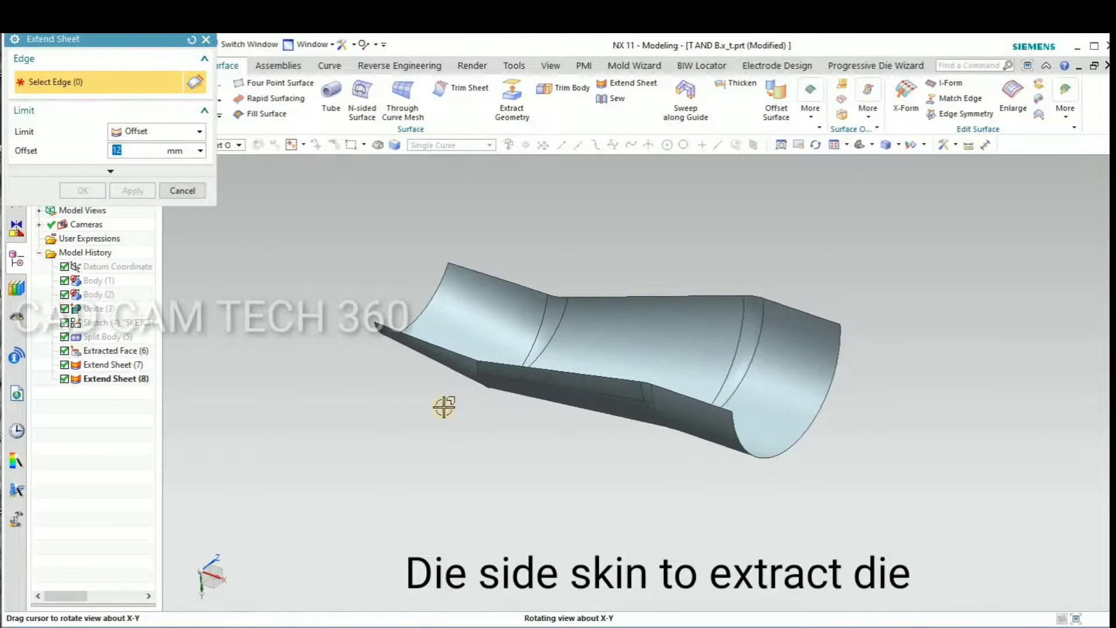
middle_click(268, 296)
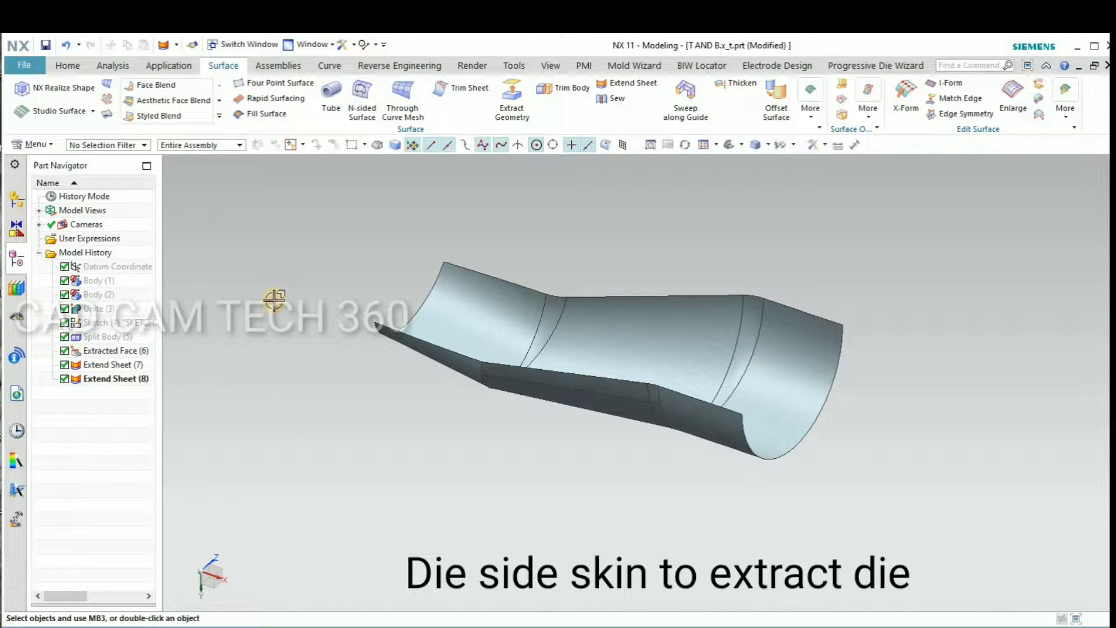
key("x")
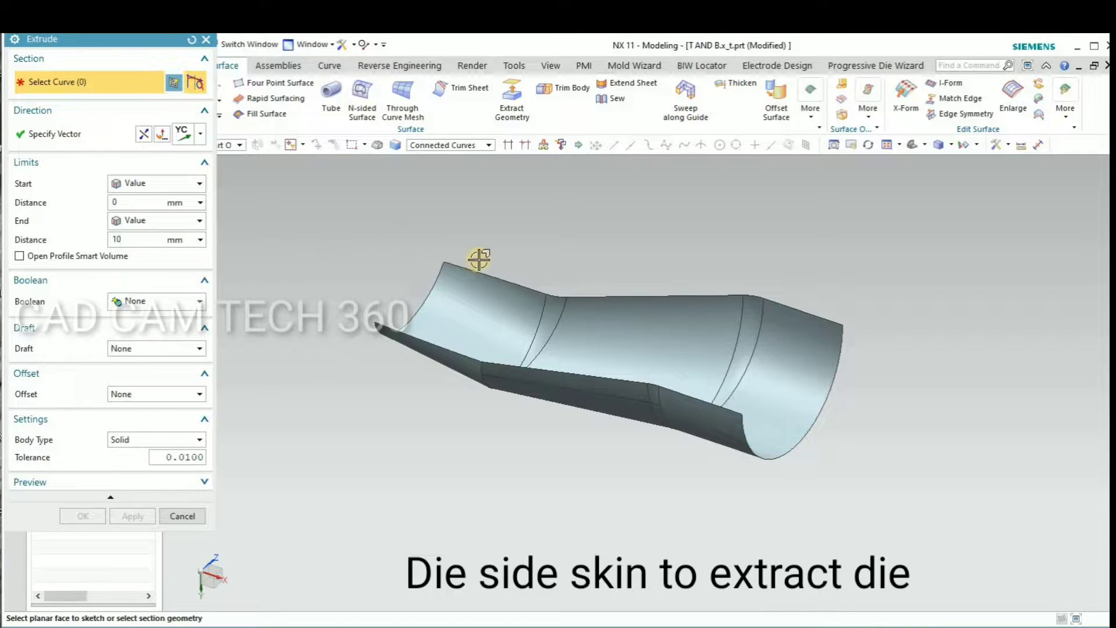
- Pick the sheet's first top edge for extrusion using the Single Curve rule
scroll(480, 259, "down", 2)
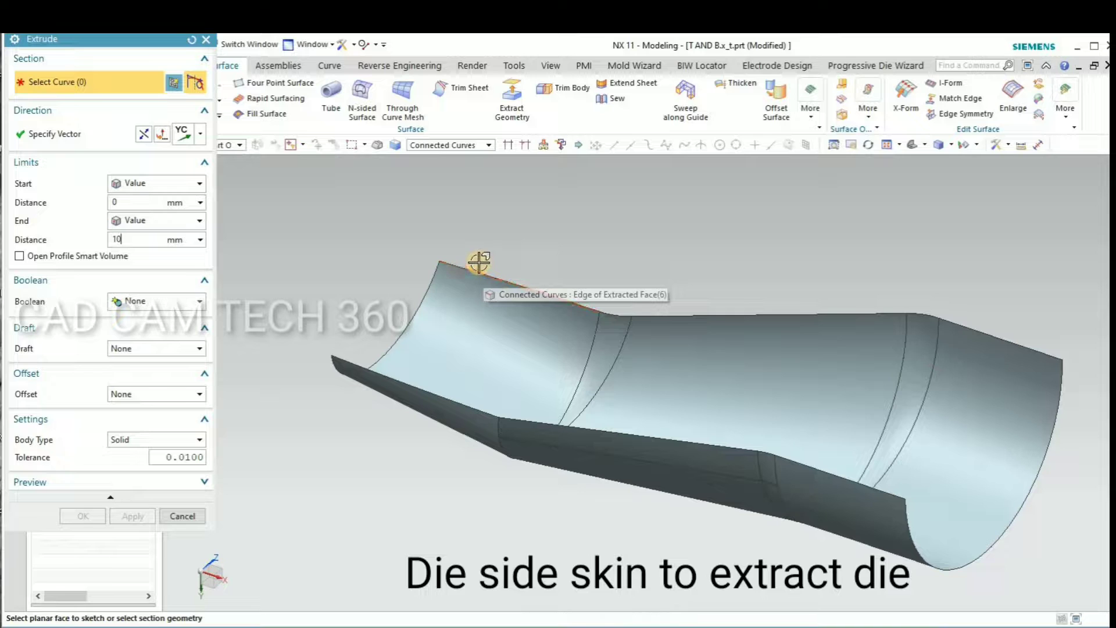
scroll(515, 288, "up", 2)
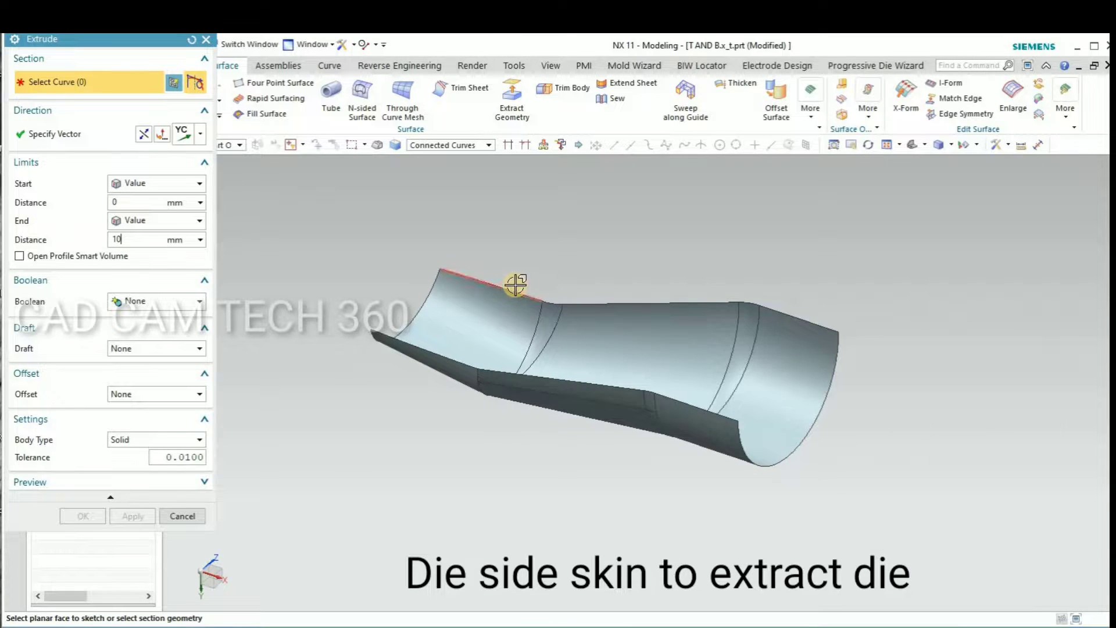
scroll(516, 285, "down", 2)
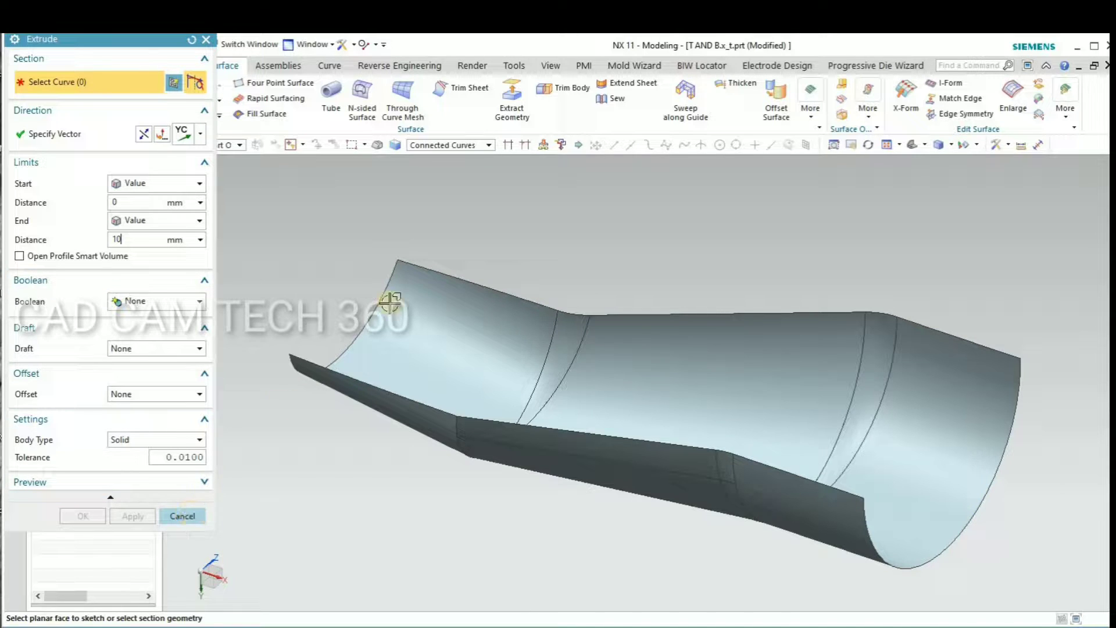
left_click(444, 268)
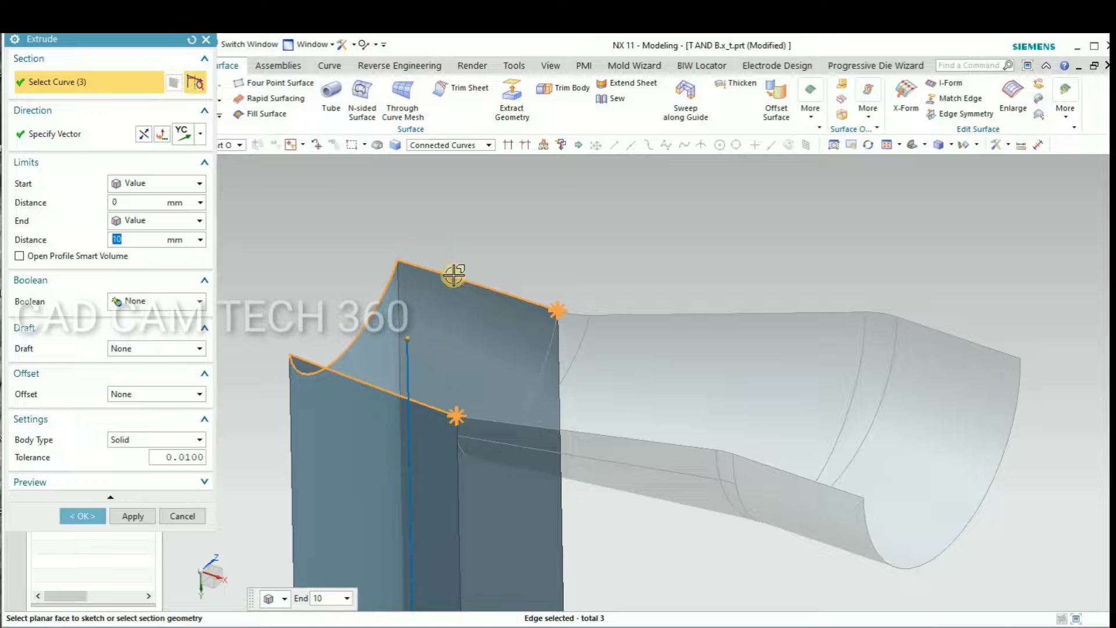
left_click(454, 263, "shift")
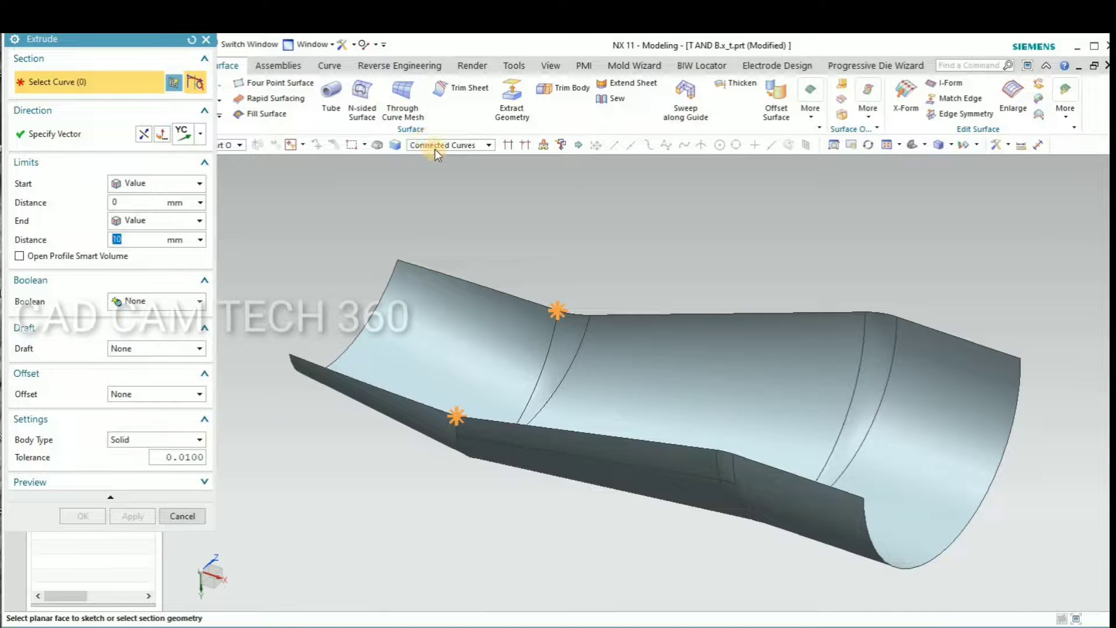
left_click(442, 145)
left_click(536, 304)
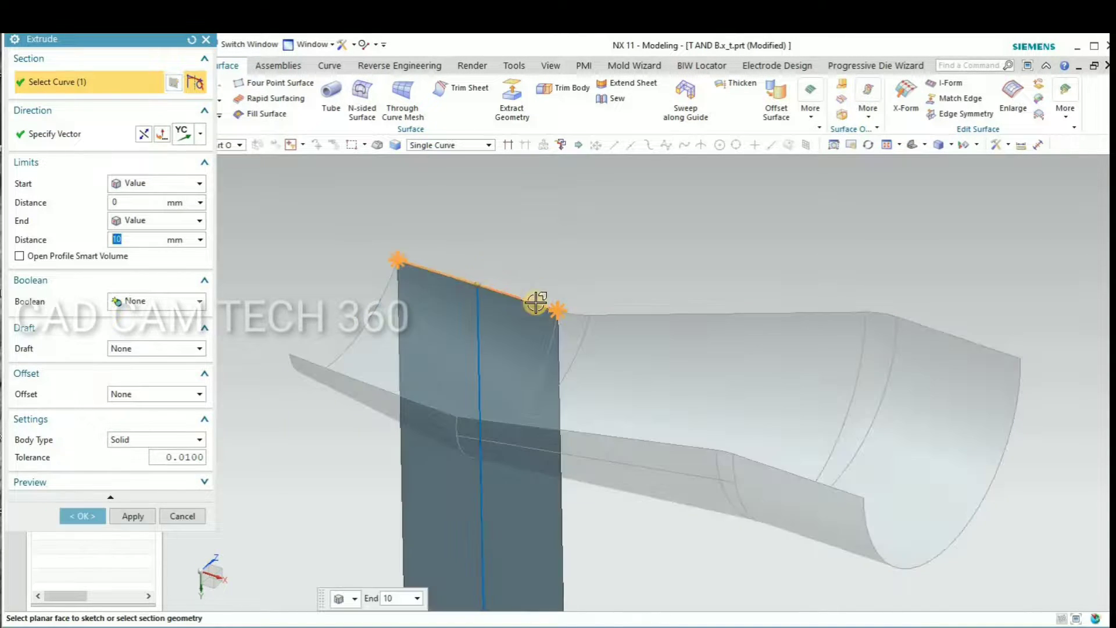
- Reverse direction, add the remaining top edges, and apply the 10 mm upward wall
left_click(147, 135)
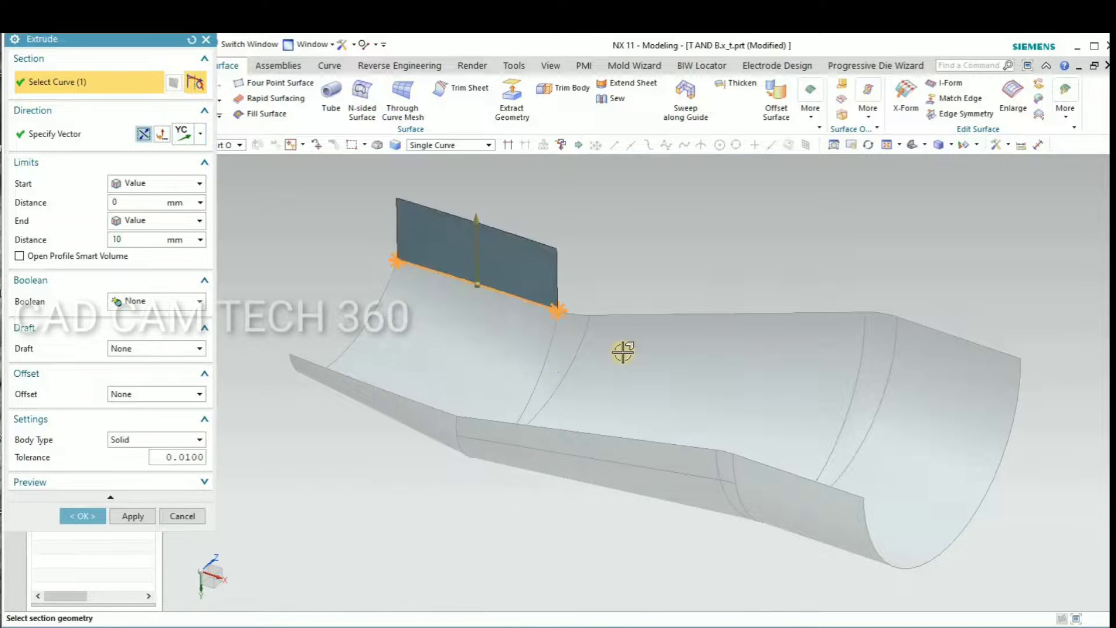
scroll(411, 235, "up", 5)
left_click(591, 254)
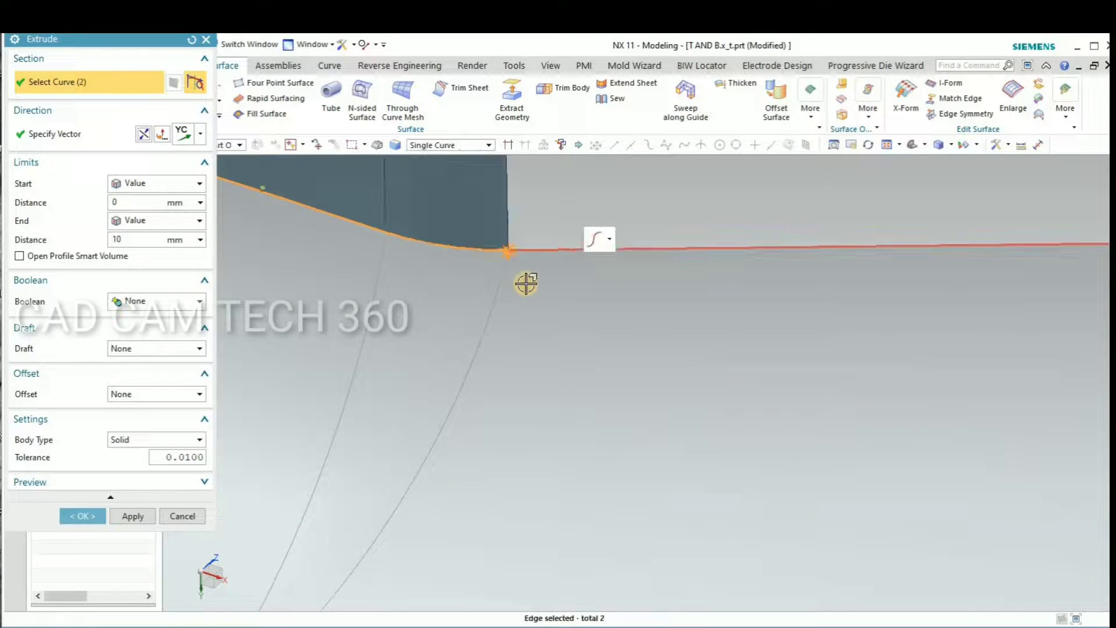
left_click(541, 256)
scroll(580, 349, "down", 4)
scroll(792, 299, "up", 4)
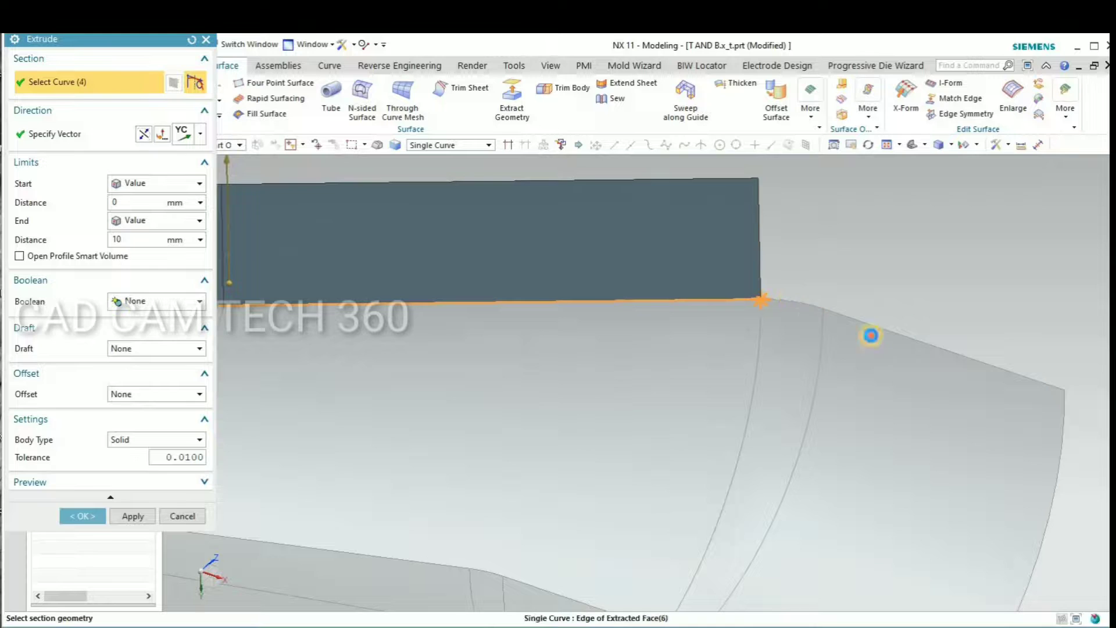
left_click(871, 336)
scroll(843, 347, "down", 4)
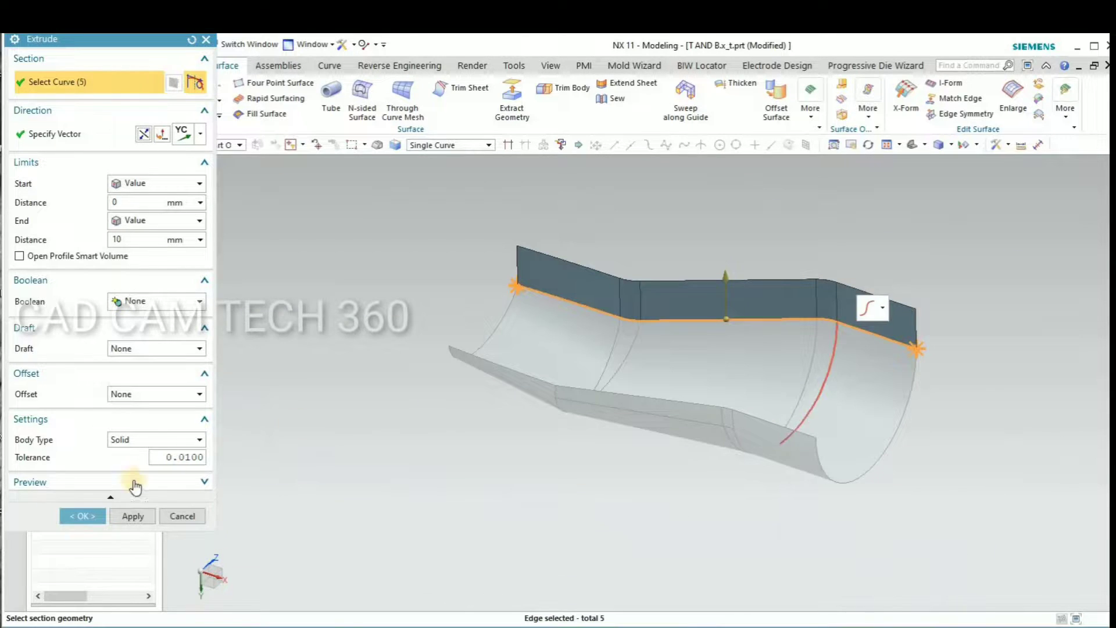
middle_click(410, 362)
- Extrude the lower side edges 10 mm into a second wall sheet
mouse_move(389, 431)
middle_mouse_down()
mouse_move(509, 431)
mouse_move(544, 402)
middle_mouse_up()
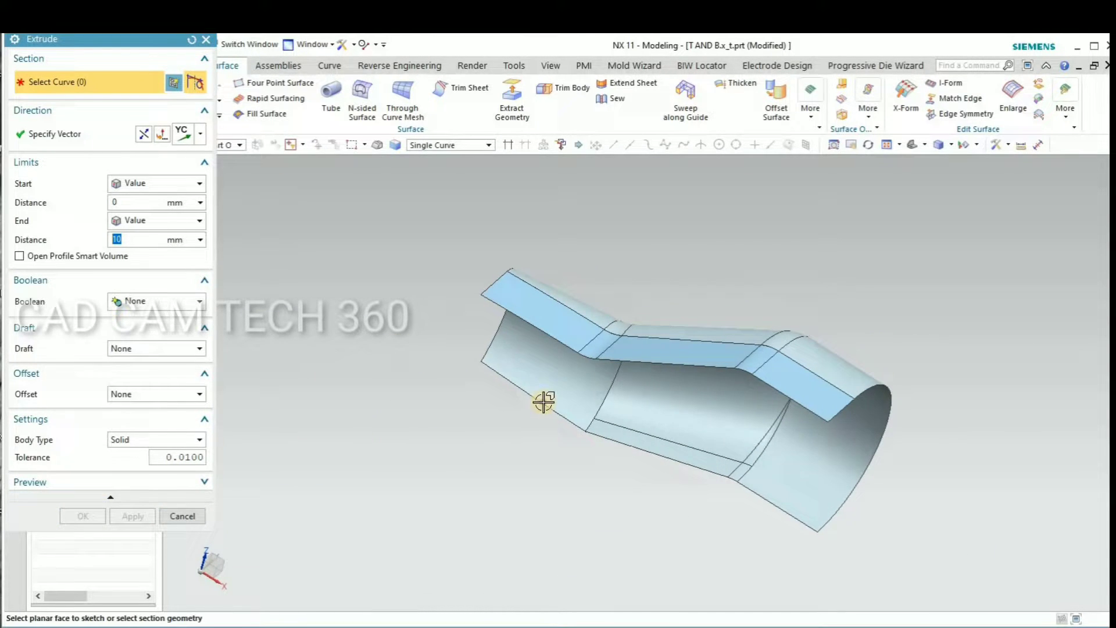
left_click(604, 447)
left_click(728, 483)
scroll(739, 480, "up", 3)
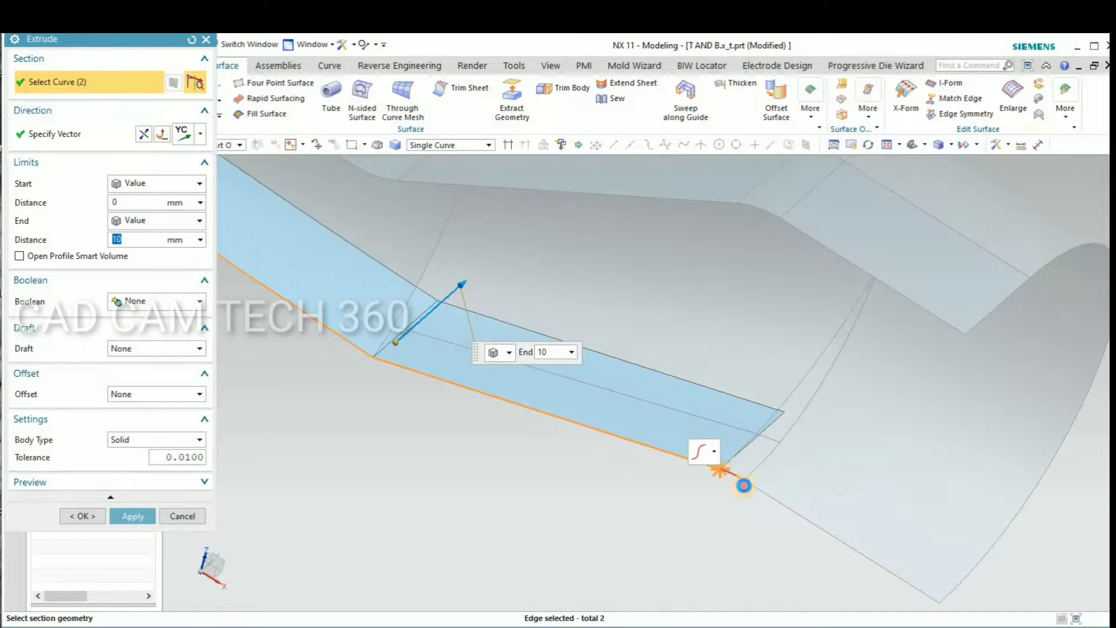
left_click(756, 489)
scroll(535, 501, "down", 5)
middle_click_drag(535, 500, 442, 372)
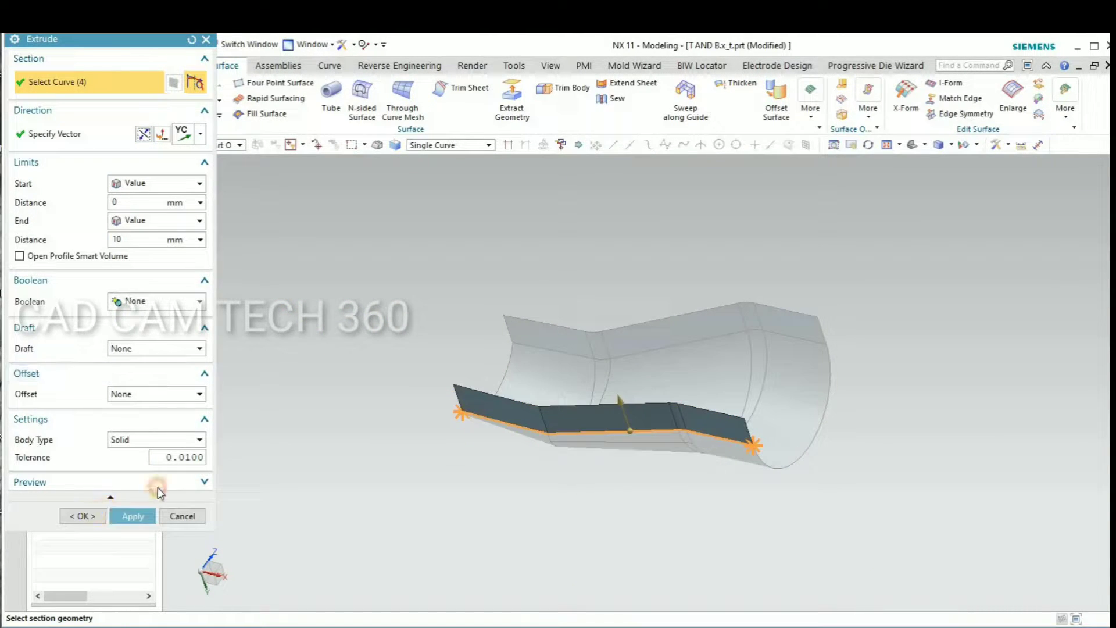
left_click(82, 516)
mouse_move(326, 372)
middle_mouse_down()
mouse_move(315, 360)
mouse_move(284, 366)
mouse_move(298, 382)
middle_mouse_up()
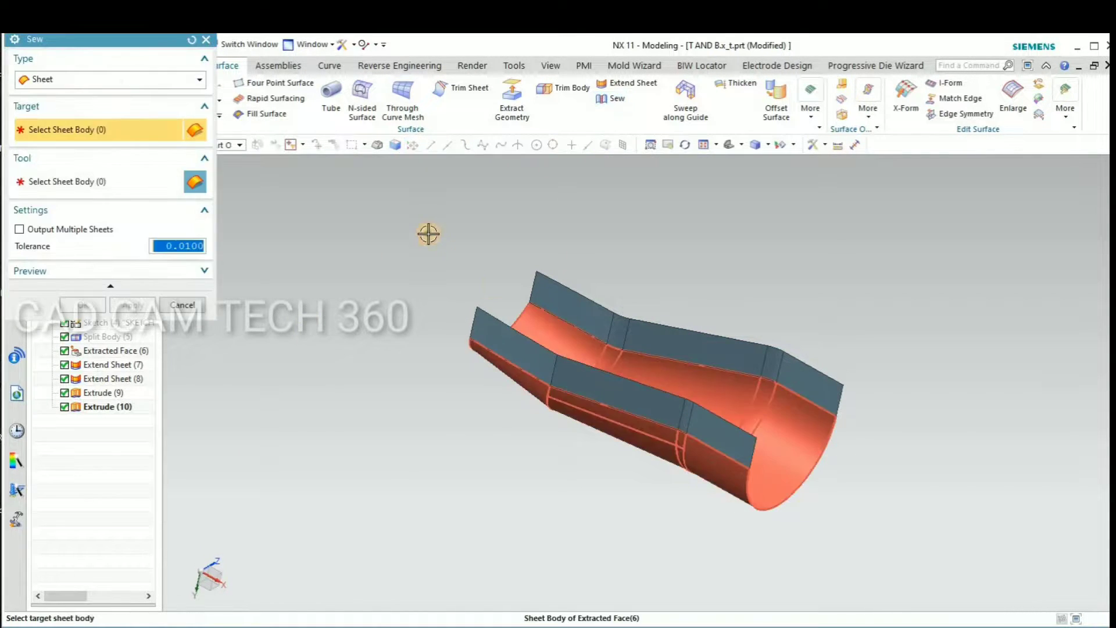
- Sew the curved target sheet with both wall sheets at 0.05 tolerance
left_click(749, 431)
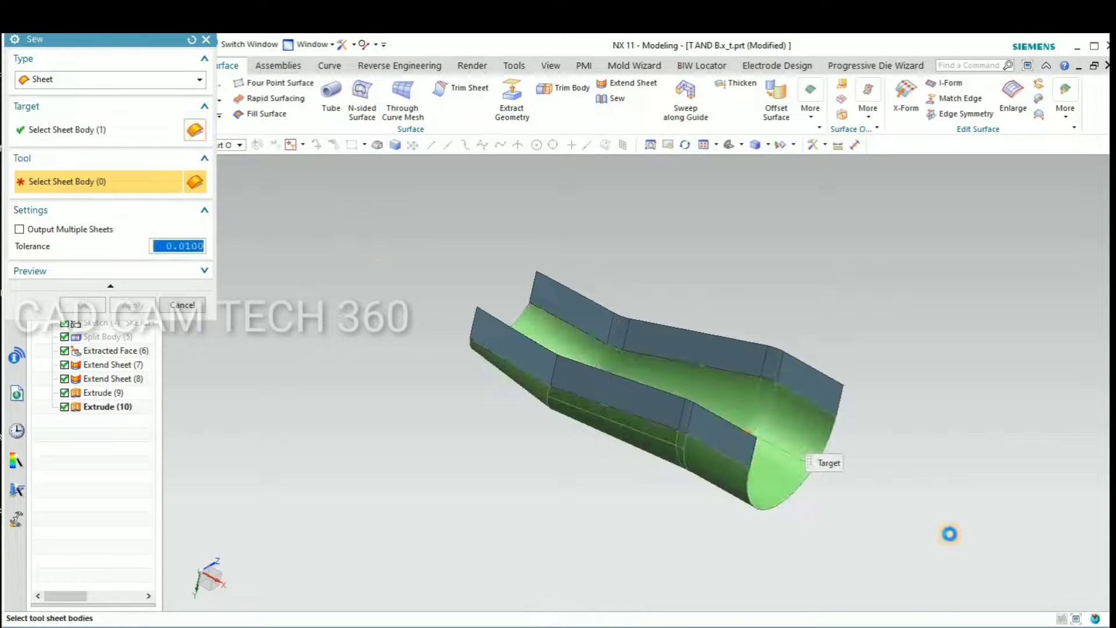
left_click(626, 320)
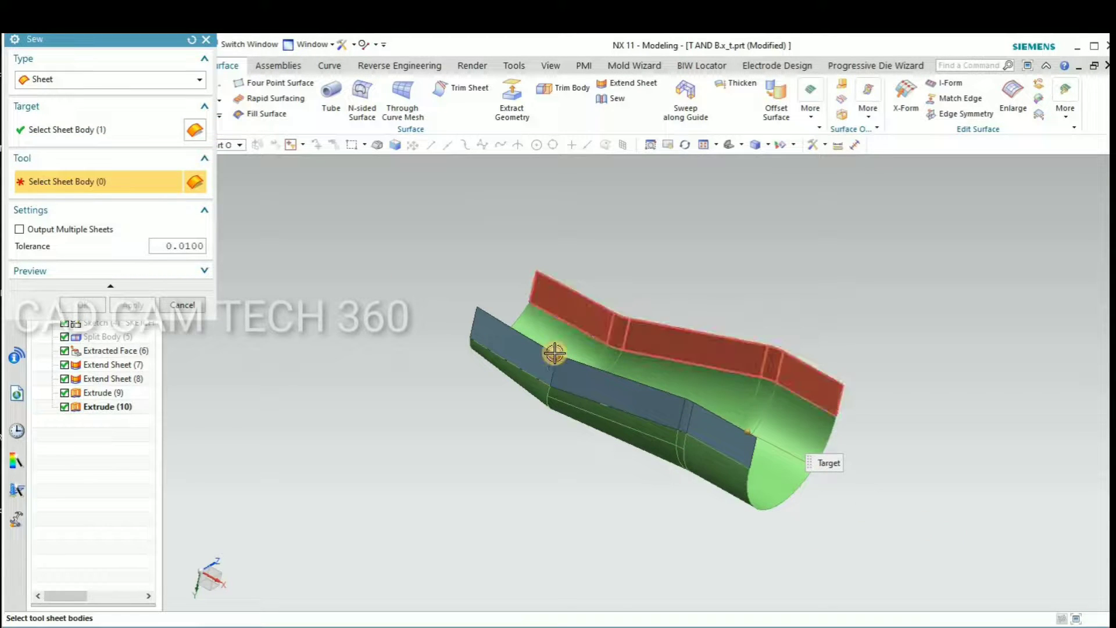
left_click(535, 357)
type(".05")
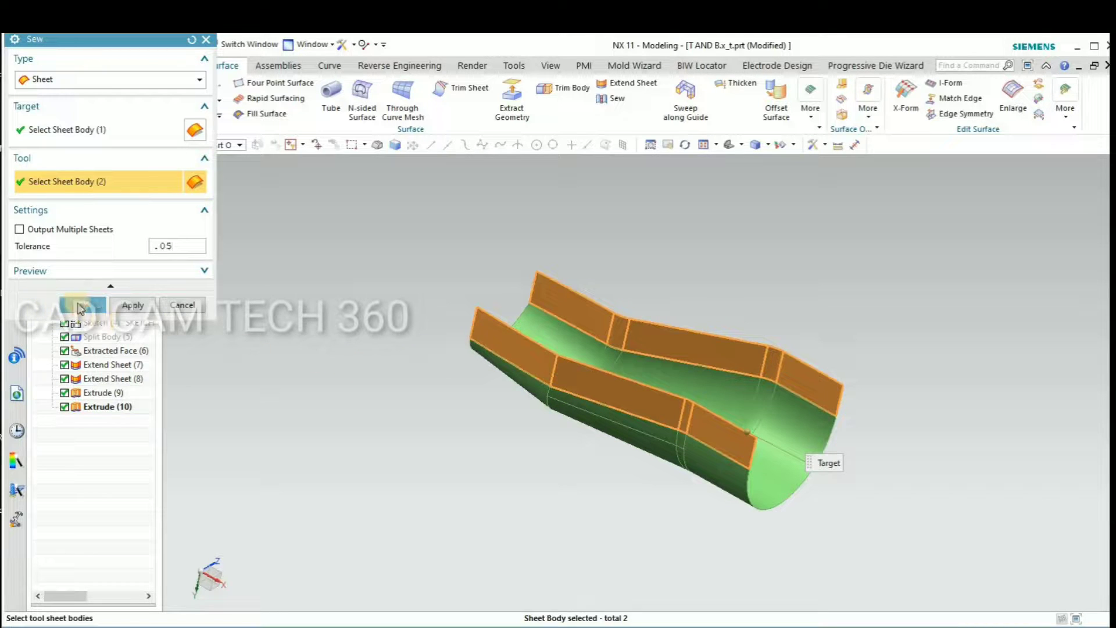
middle_click(136, 371)
mouse_move(406, 414)
middle_mouse_down()
mouse_move(436, 382)
mouse_move(425, 424)
mouse_move(433, 472)
mouse_move(438, 409)
mouse_move(418, 411)
mouse_move(378, 476)
middle_mouse_up()
- Turn to an orthographic side view and start a sketch on the part face
key("F8")
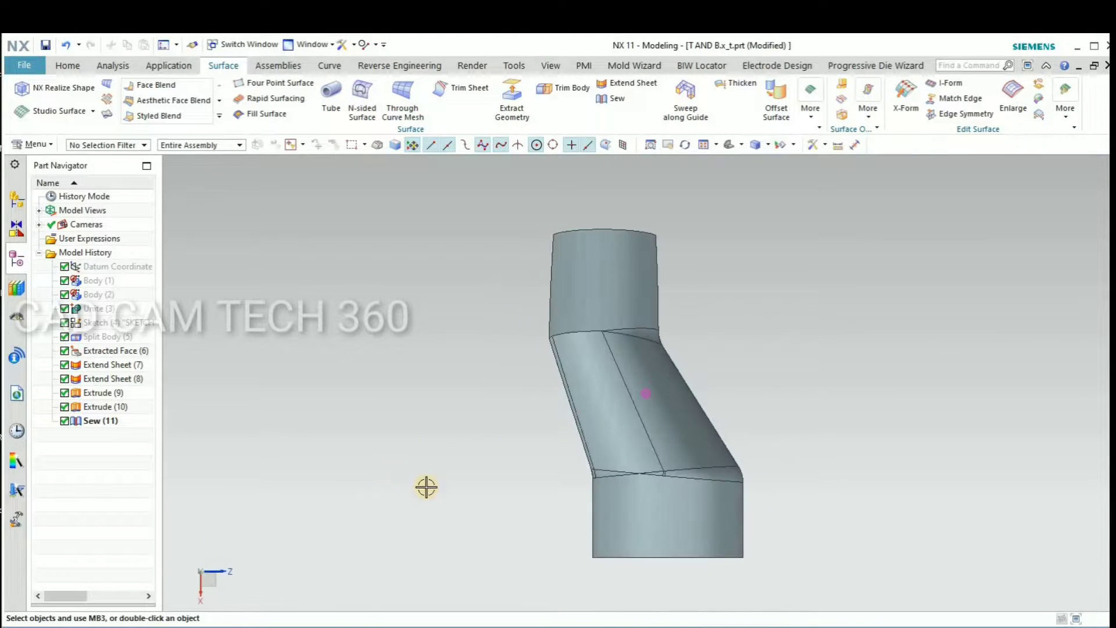
mouse_move(481, 523)
middle_mouse_down()
mouse_move(535, 483)
mouse_move(555, 488)
mouse_move(374, 371)
middle_mouse_up()
key("F8")
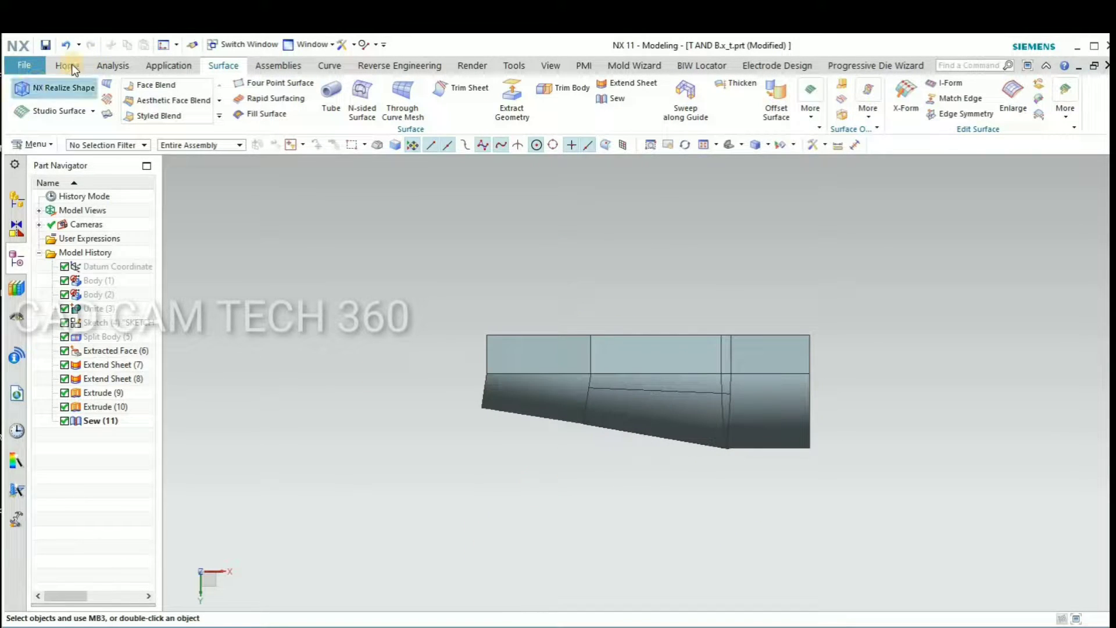
left_click(33, 91)
left_click(769, 357)
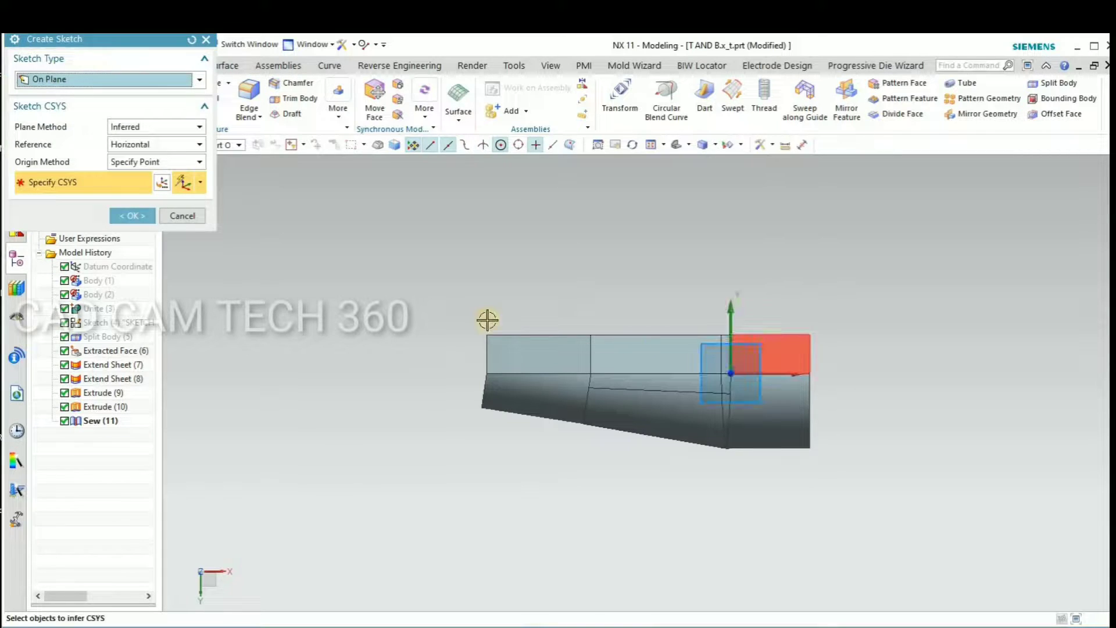
left_click(138, 215)
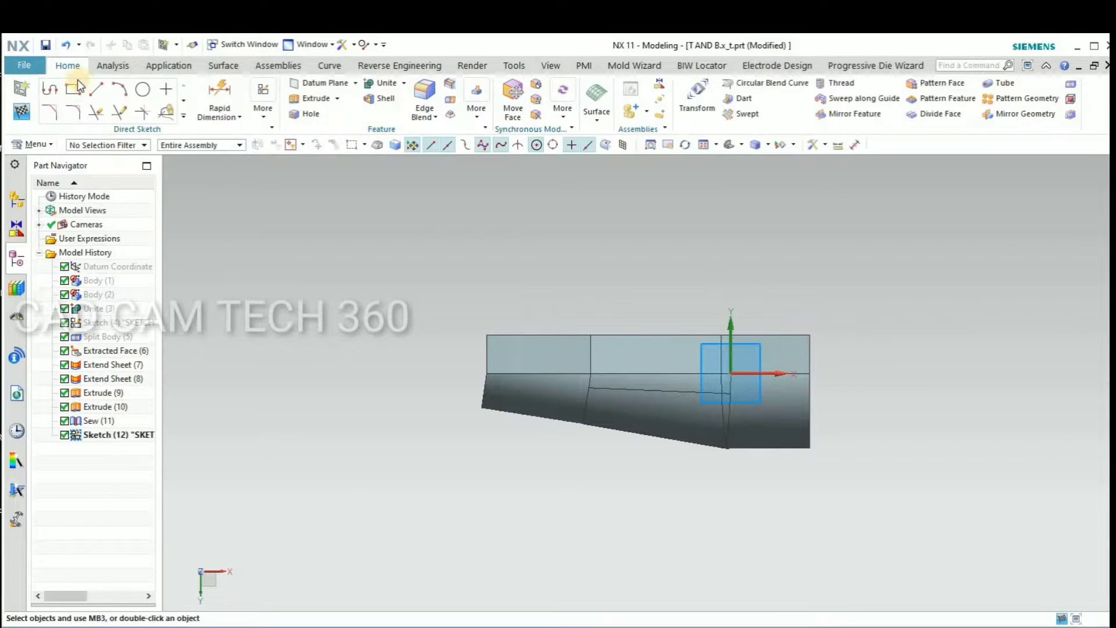
- Draw a 79.6-wide rectangle enclosing the part's side profile
left_click(70, 92)
scroll(598, 426, "up", 1)
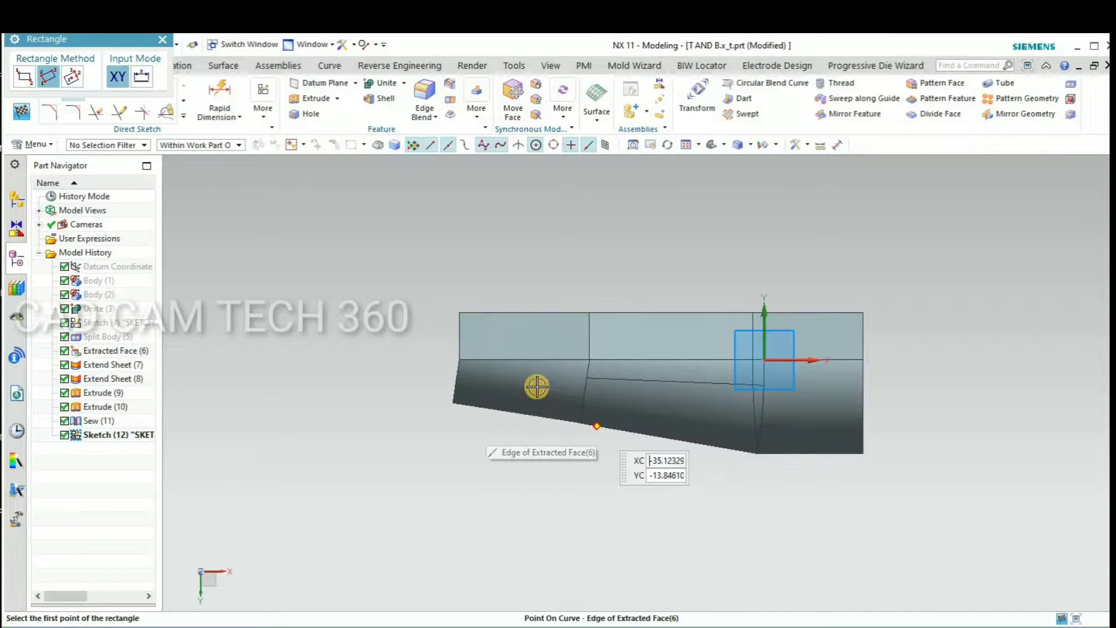
left_click(474, 328)
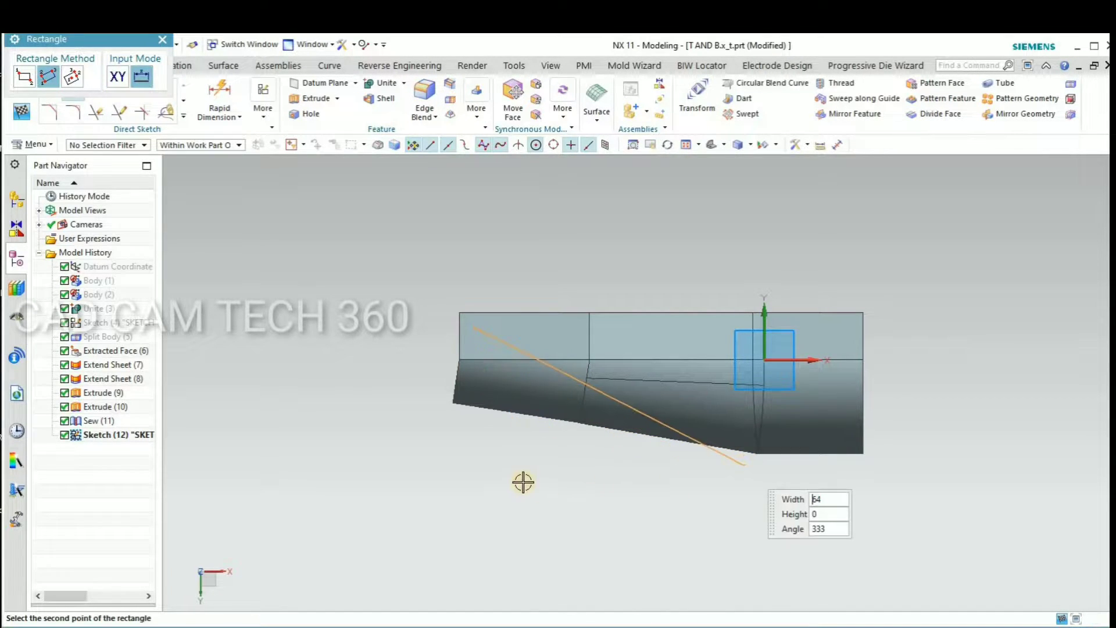
left_click(474, 480)
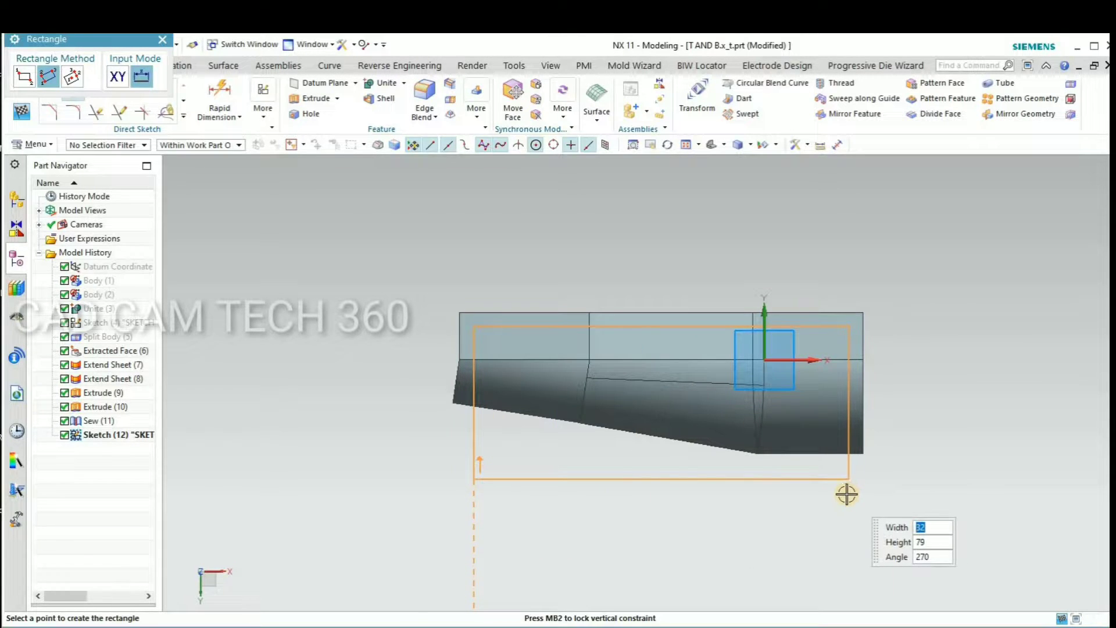
left_click(853, 494)
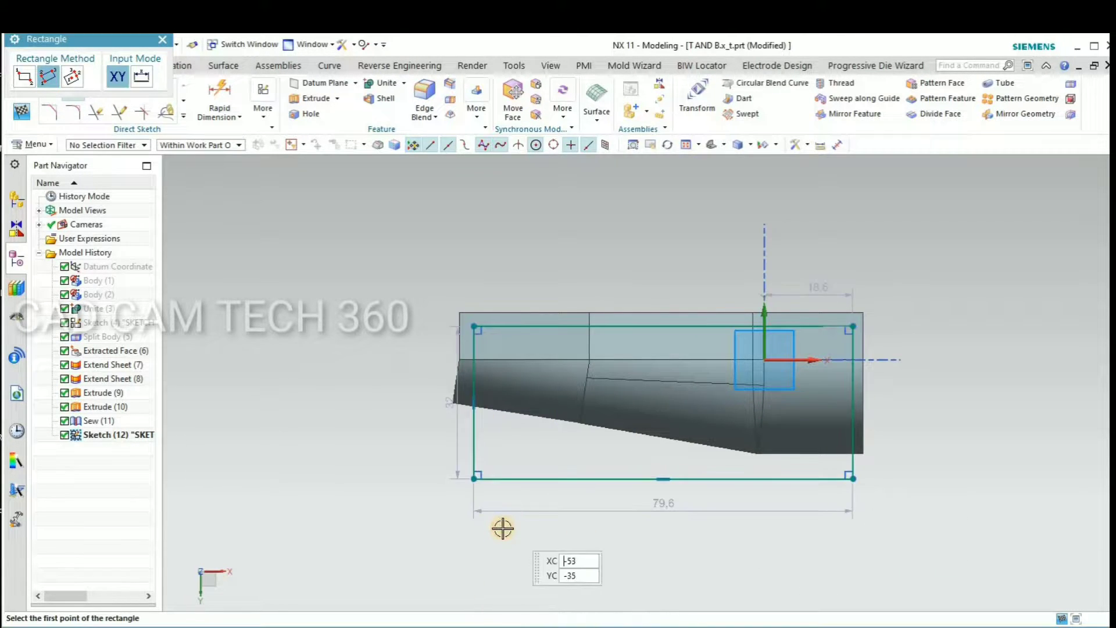
key("Escape")
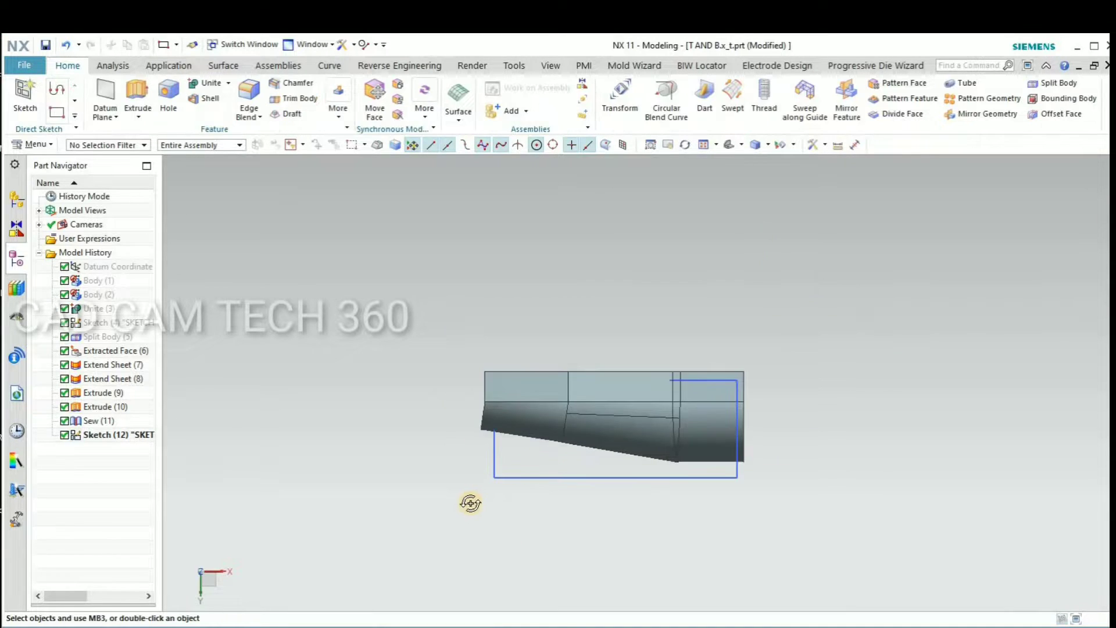
middle_click_drag(531, 472, 472, 508)
- Extrude the rectangle as connected curves along ZC, from -21 to 53 mm, into a solid block
key("x")
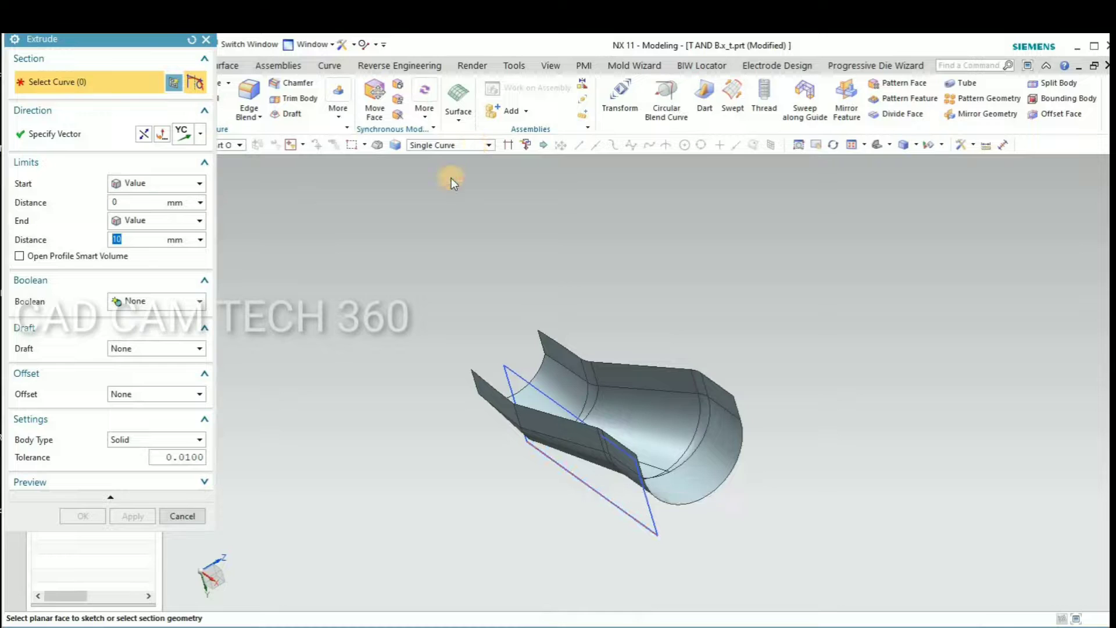
left_click(465, 145)
left_click(441, 169)
left_click(559, 464)
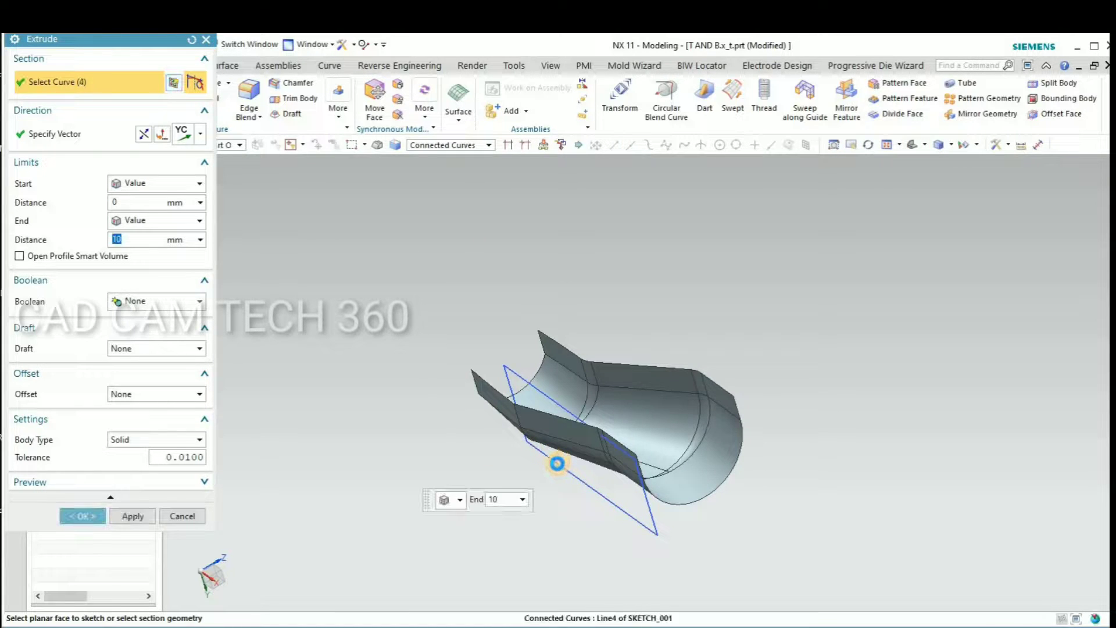
left_click(200, 133)
left_click(185, 311)
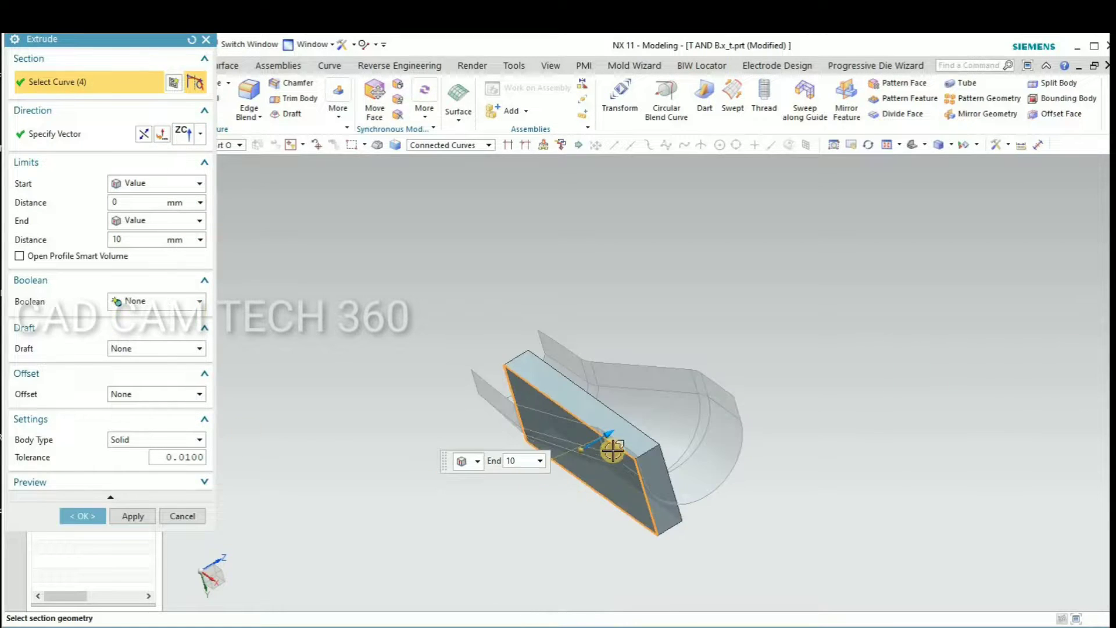
mouse_move(652, 369)
left_mouse_down()
mouse_move(586, 450)
mouse_move(518, 490)
left_mouse_up()
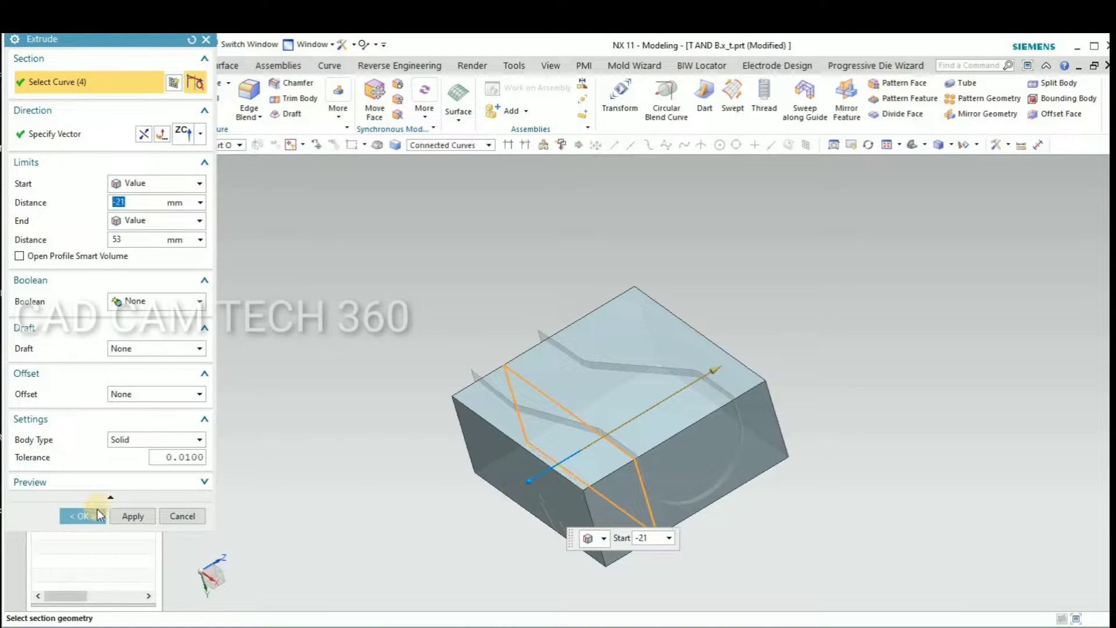
middle_click(257, 499)
mouse_move(369, 463)
middle_mouse_down()
mouse_move(337, 478)
mouse_move(370, 429)
middle_mouse_up()
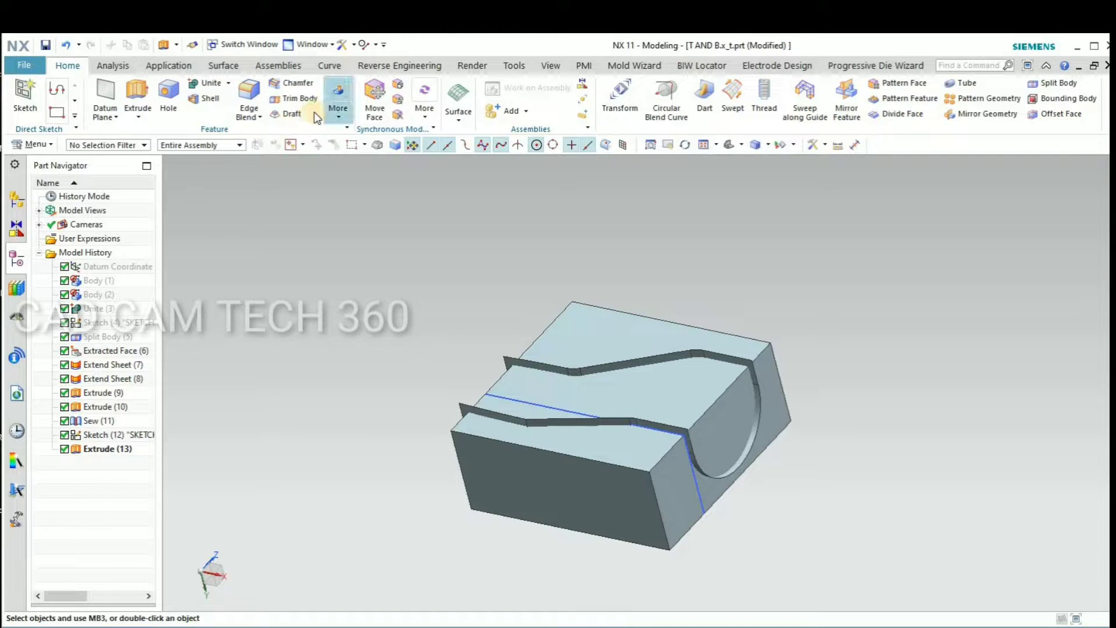
- Trim the die block with the sewn sheet faces, reversing which side is kept
left_click(300, 98)
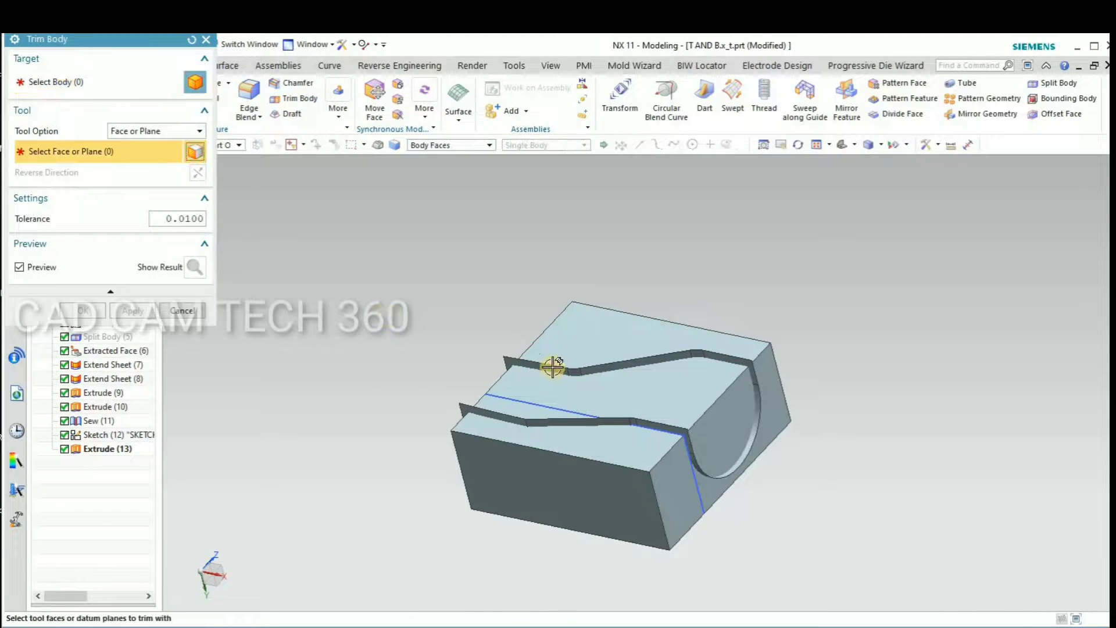
scroll(532, 363, "up", 2)
left_click(511, 394)
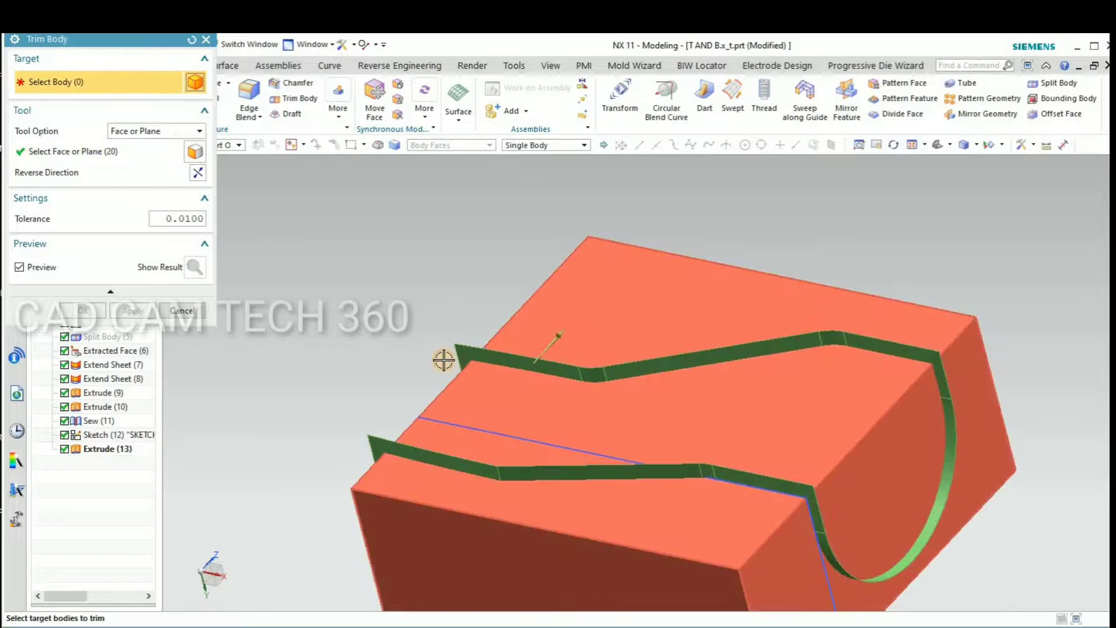
left_click(444, 357)
left_click(197, 176)
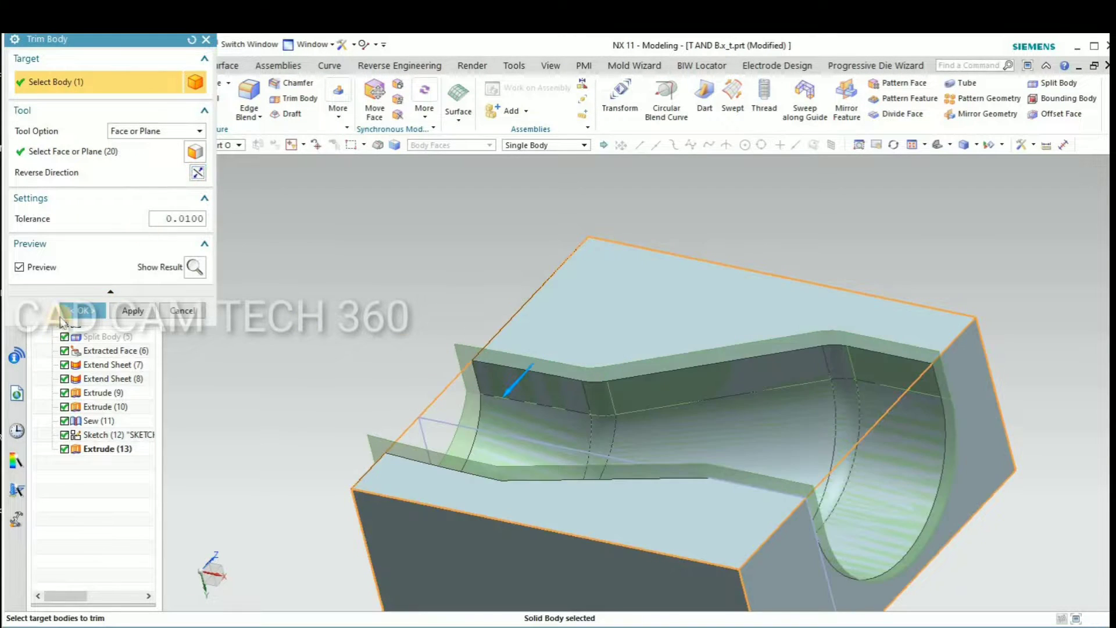
left_click(84, 314)
- Orbit to inspect the trimmed block and select the Extrude(9) sheet
scroll(337, 346, "down", 3)
mouse_move(349, 349)
middle_mouse_down()
mouse_move(374, 349)
mouse_move(386, 332)
middle_mouse_up()
scroll(386, 333, "up", 3)
left_click(372, 343)
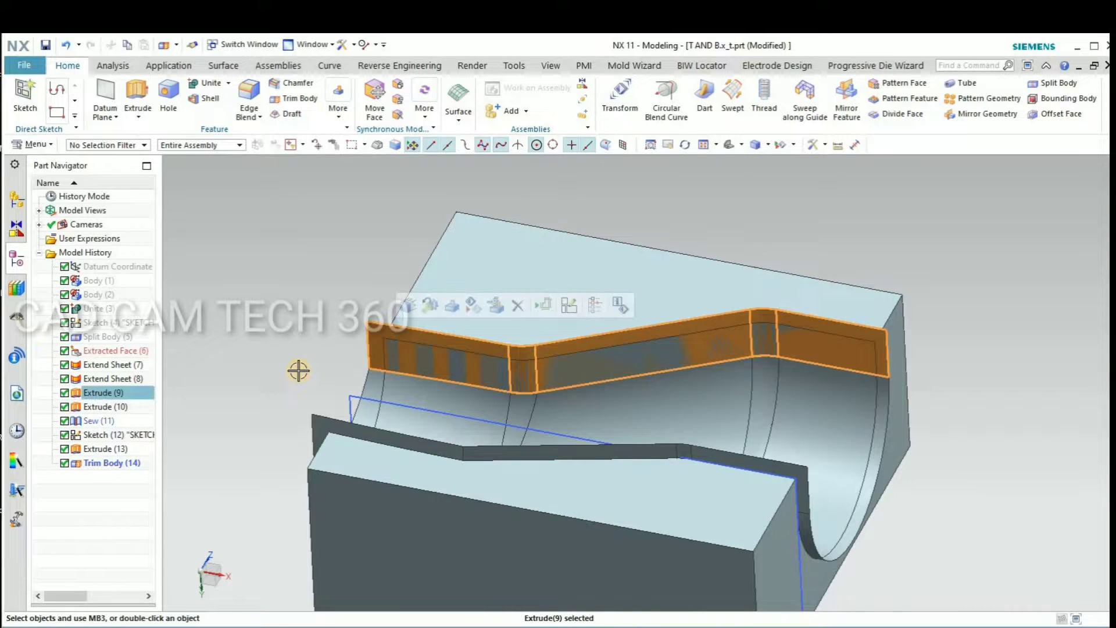
- Hide the Extrude(9) sheet and the sketch, then show the hidden cavity body again
key("ctrl+b")
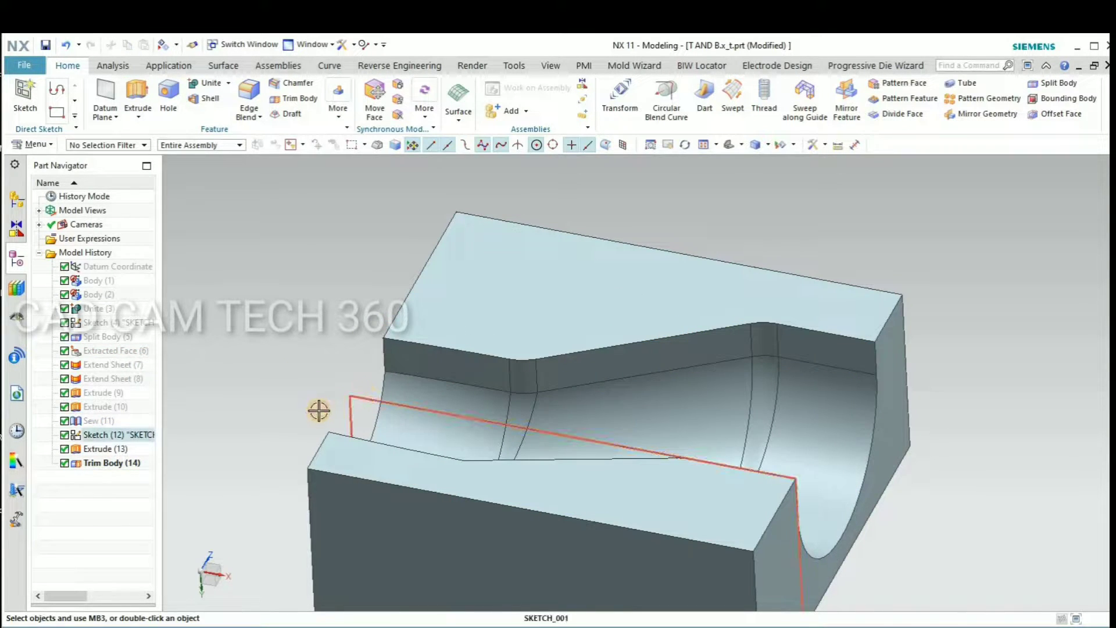
left_click(319, 409)
key("ctrl+b")
scroll(430, 390, "down", 3)
middle_click_drag(417, 441, 421, 398)
key("ctrl+shift+k")
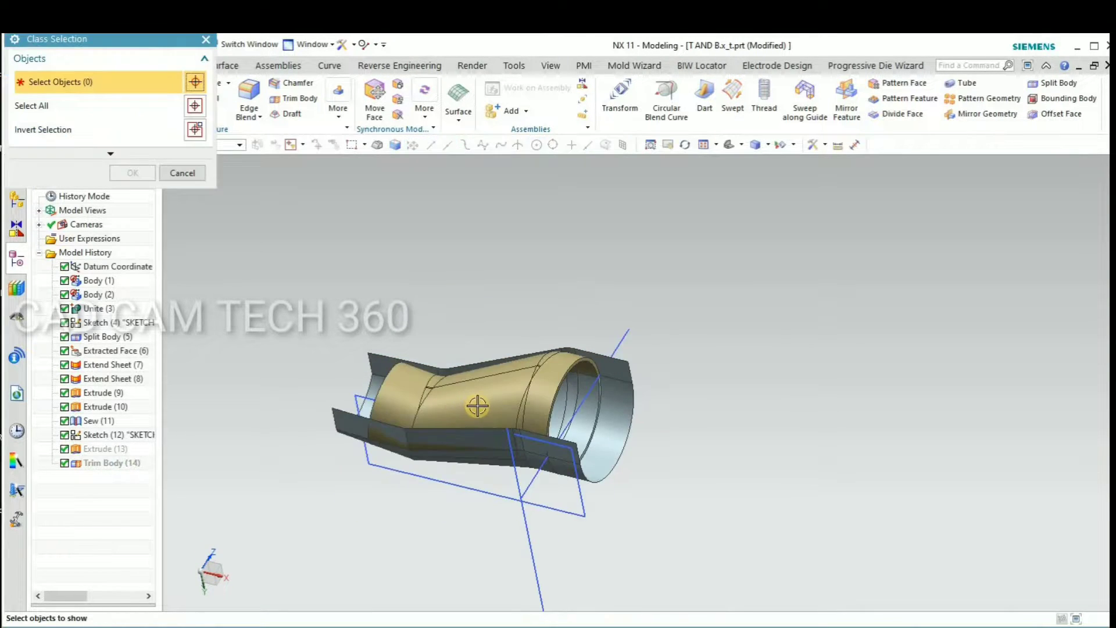
scroll(589, 413, "up", 5)
left_click(534, 366)
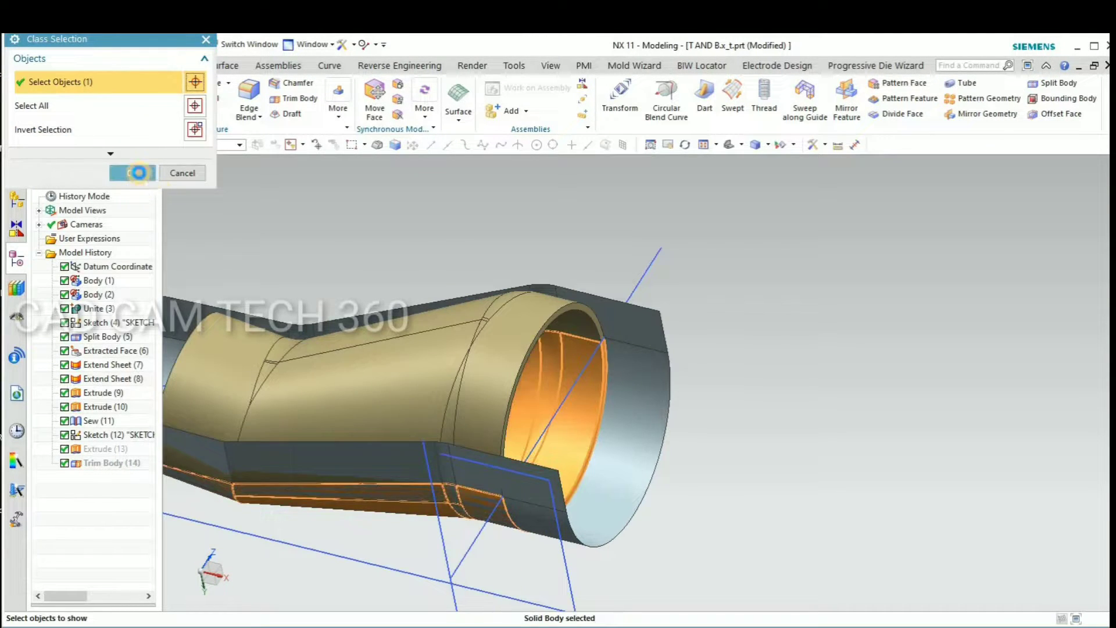
middle_click(533, 367)
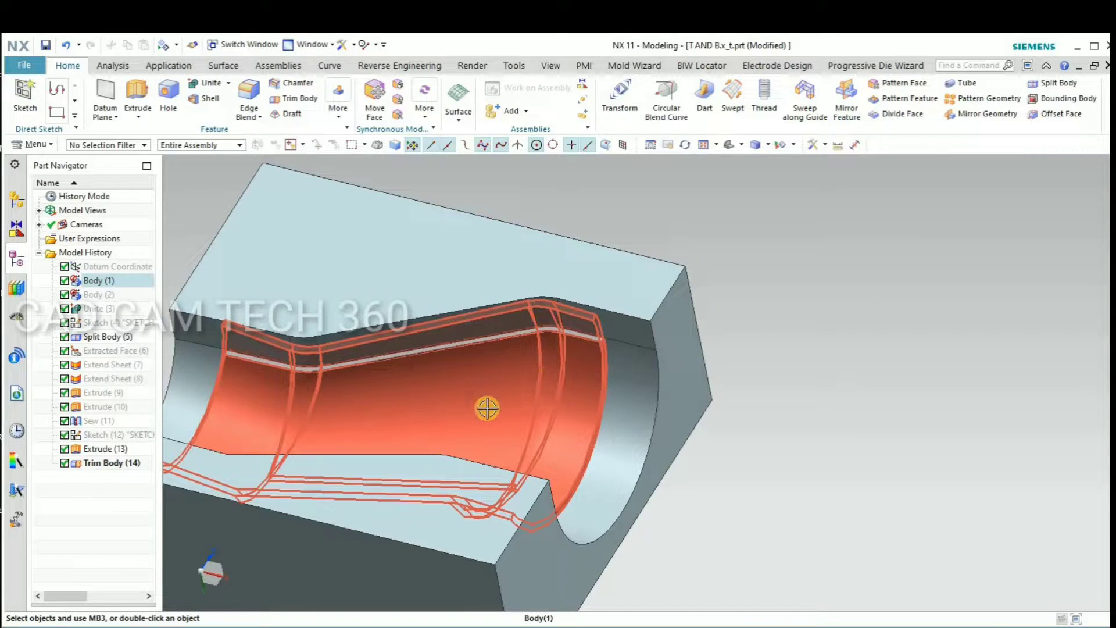
- Colour the cavity body Yellow (ID 6)
key("ctrl+j")
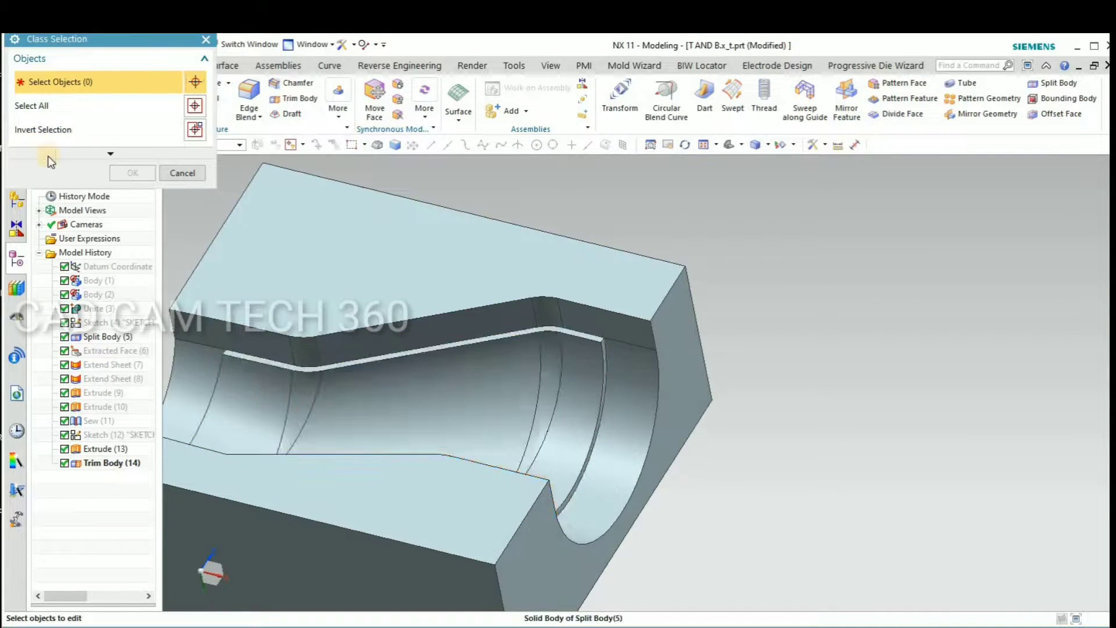
left_click(133, 173)
left_click(168, 105)
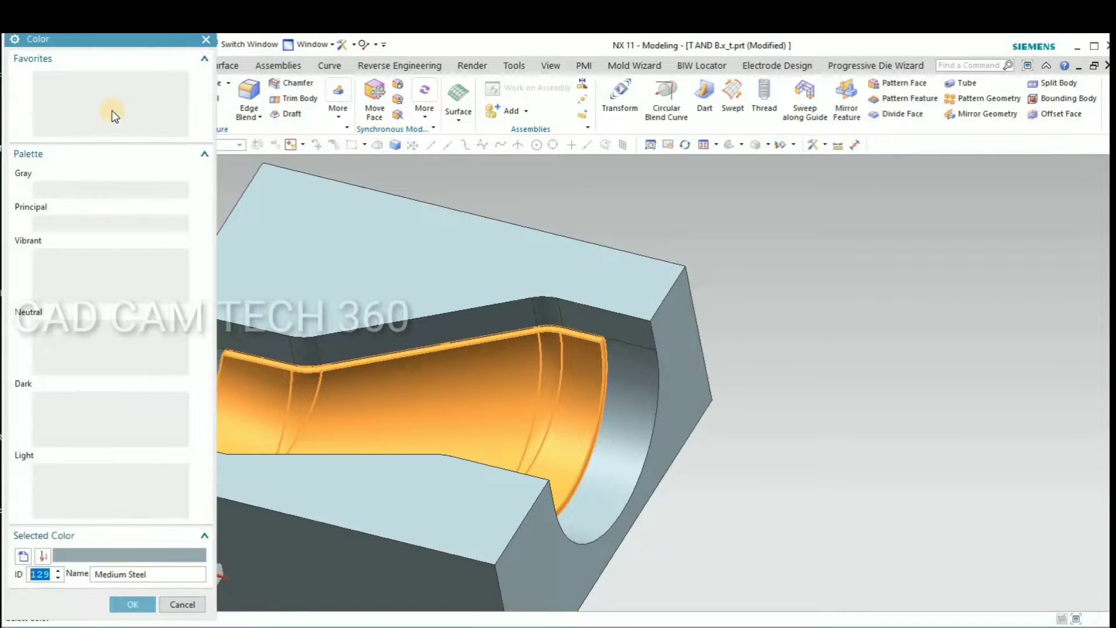
left_click(78, 79)
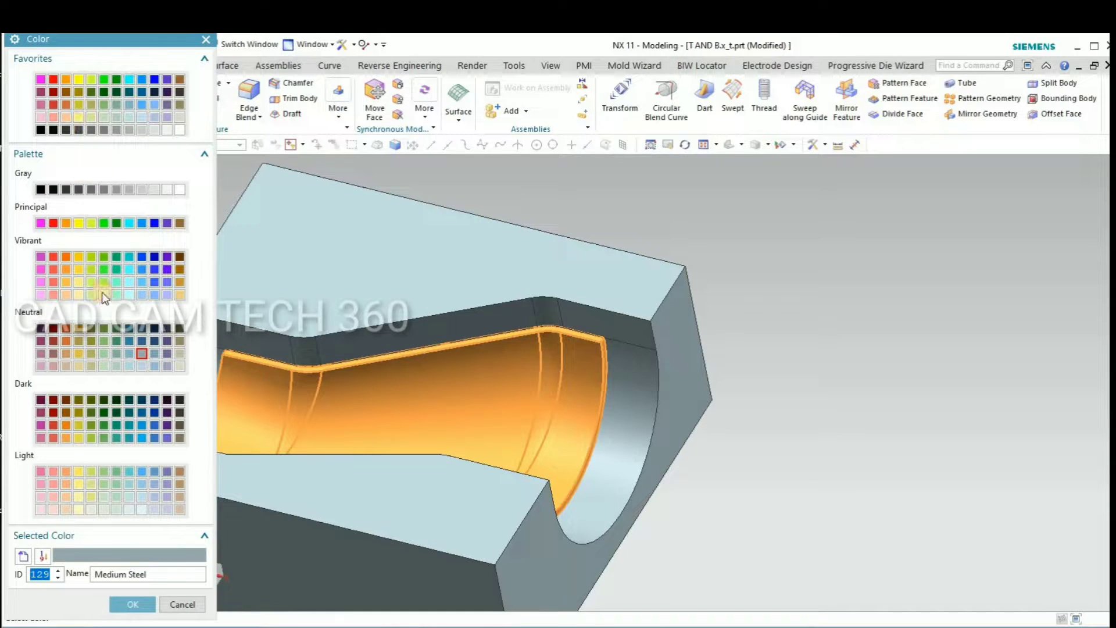
left_click(128, 594)
middle_click(640, 369)
mouse_move(518, 399)
middle_mouse_down()
mouse_move(533, 421)
mouse_move(511, 385)
mouse_move(449, 448)
mouse_move(644, 369)
middle_mouse_up()
scroll(506, 384, "up", 5)
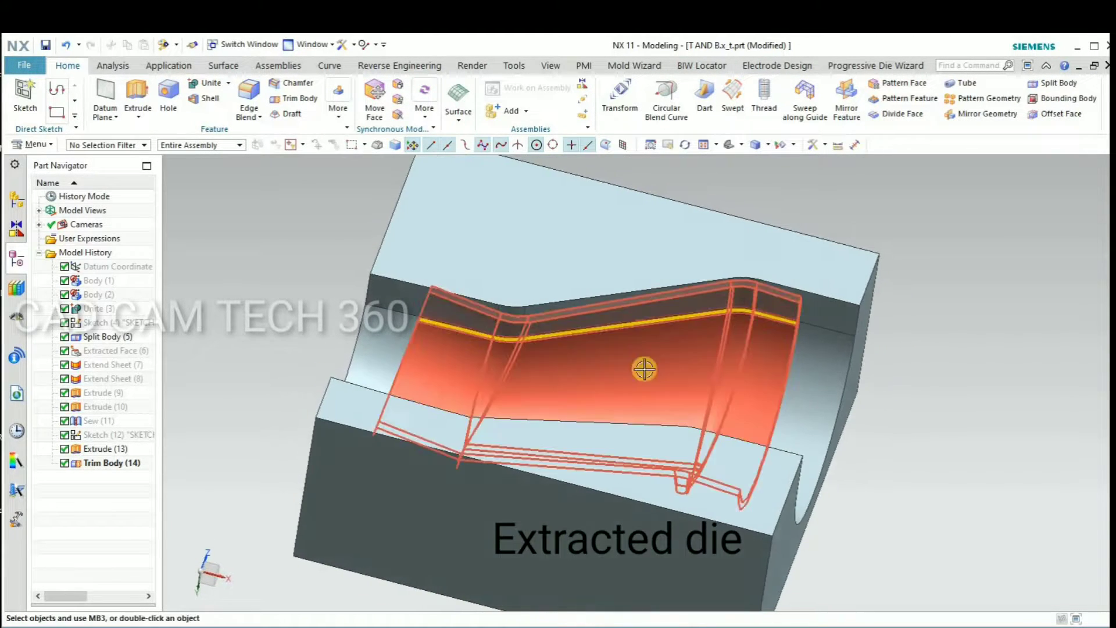
scroll(645, 369, "down", 3)
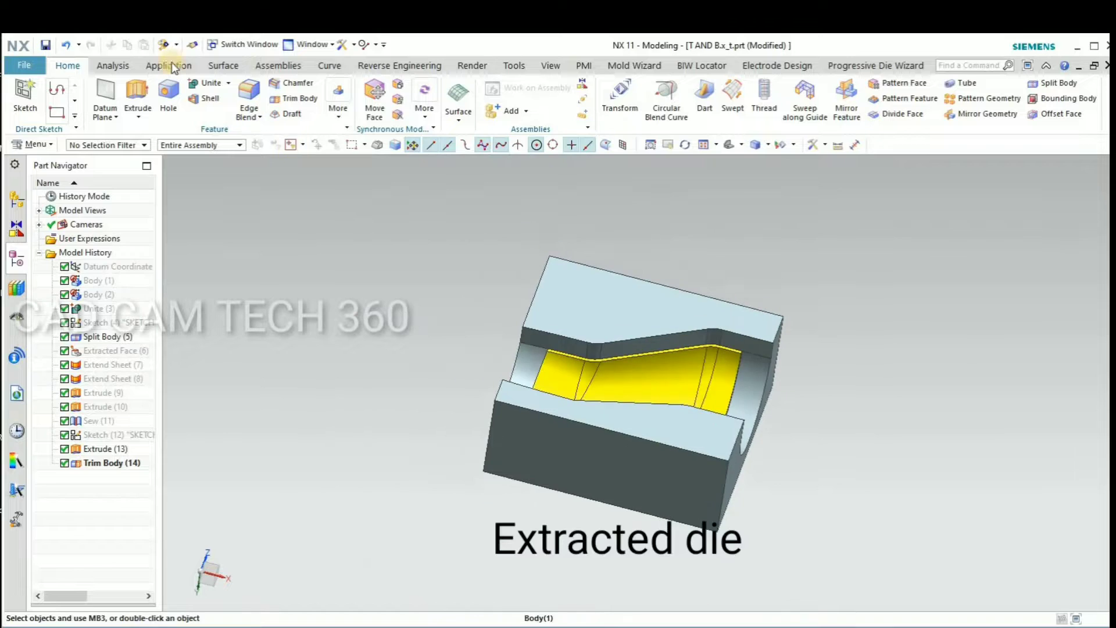
- Offset the die block's top face and lower ledge face by -4 mm
left_click(399, 91)
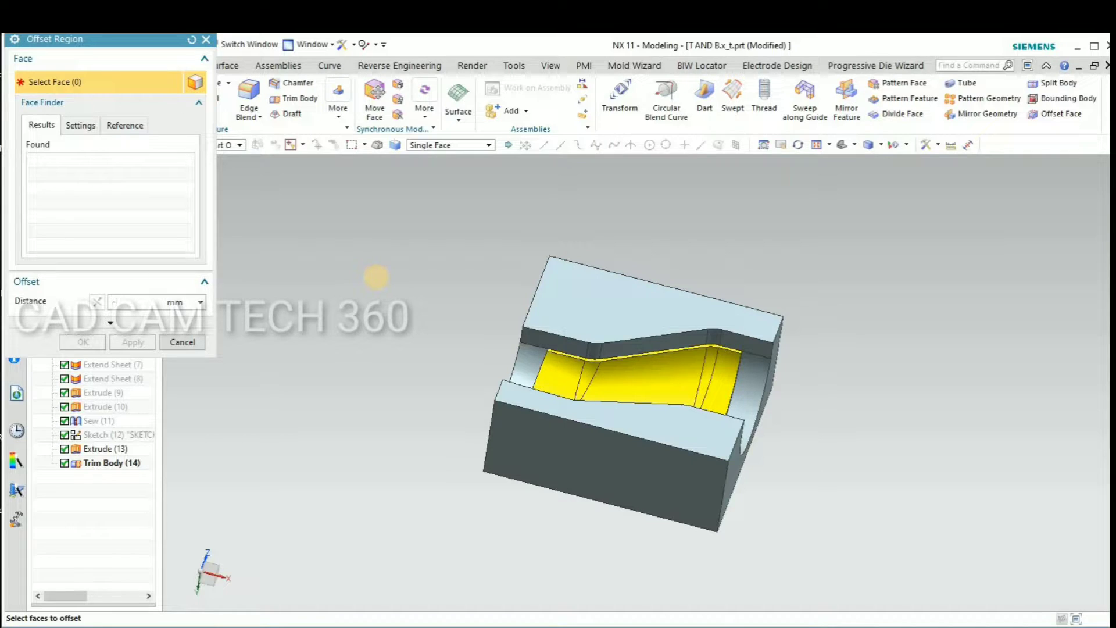
left_click(589, 291)
left_click(593, 410)
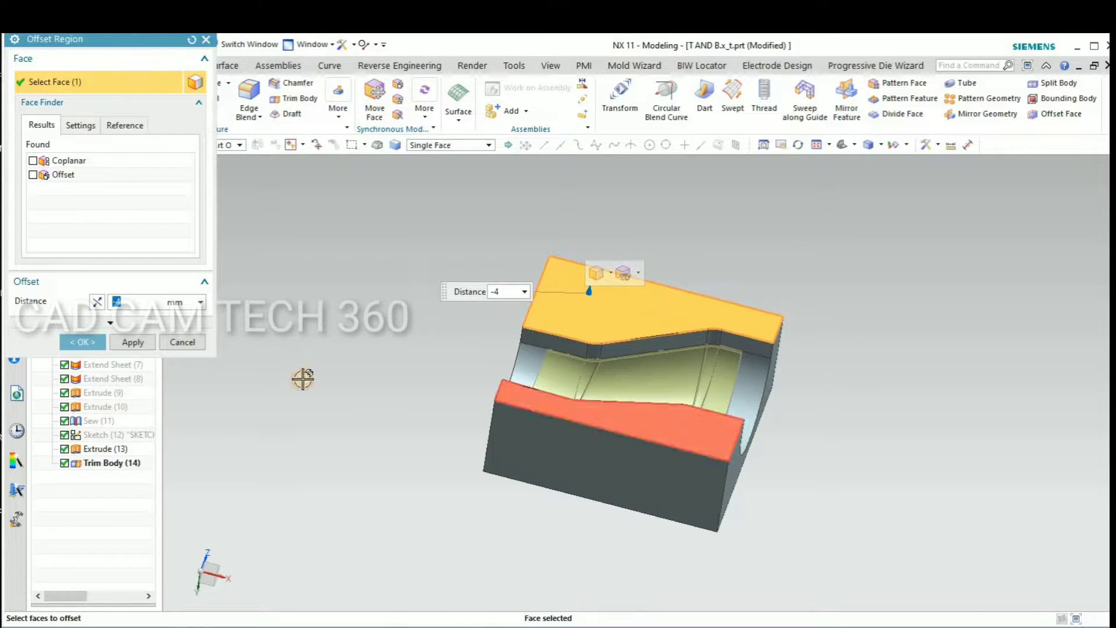
left_click(86, 341)
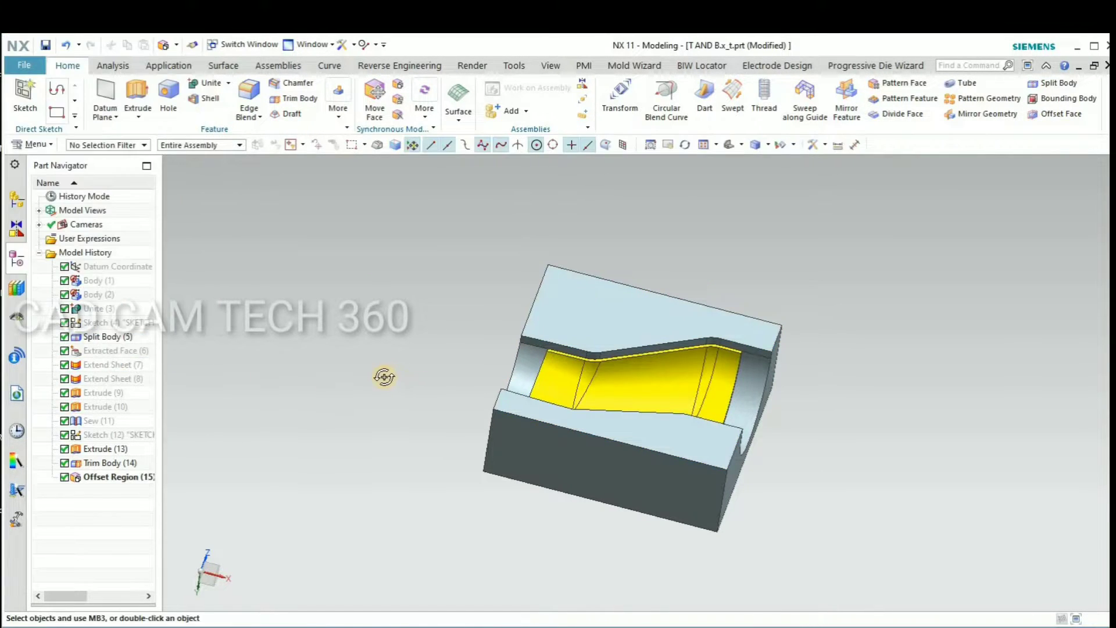
mouse_move(382, 377)
middle_mouse_down()
mouse_move(387, 463)
mouse_move(394, 414)
mouse_move(423, 368)
mouse_move(429, 382)
mouse_move(371, 448)
mouse_move(406, 374)
mouse_move(587, 375)
middle_mouse_up()
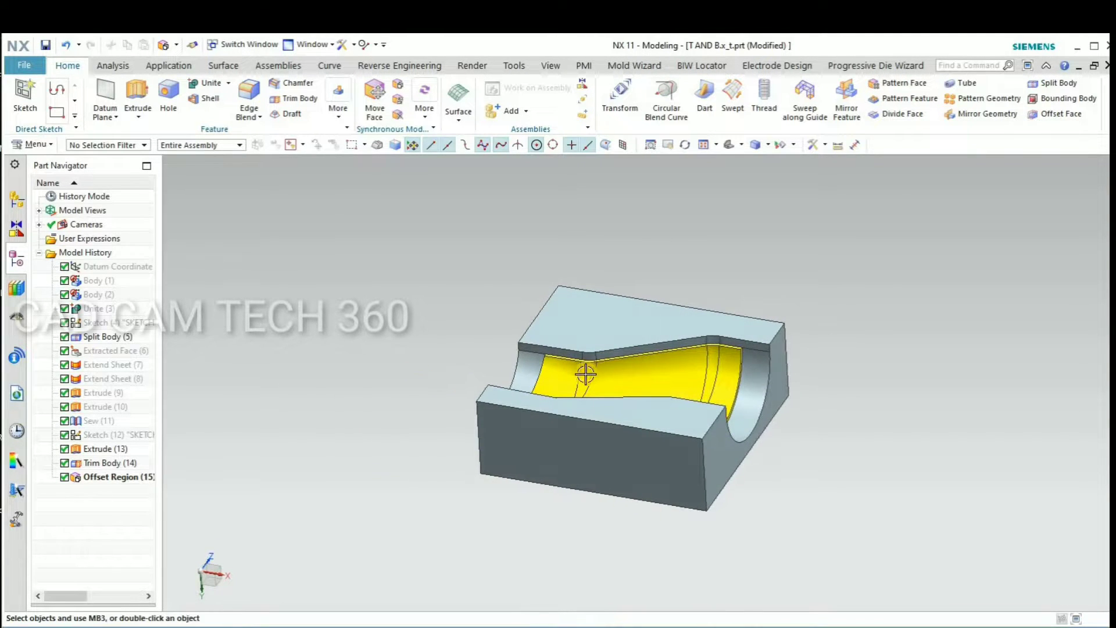
scroll(416, 332, "up", 3)
mouse_move(409, 396)
middle_mouse_down()
mouse_move(424, 344)
mouse_move(375, 101)
middle_mouse_up()
type("3")
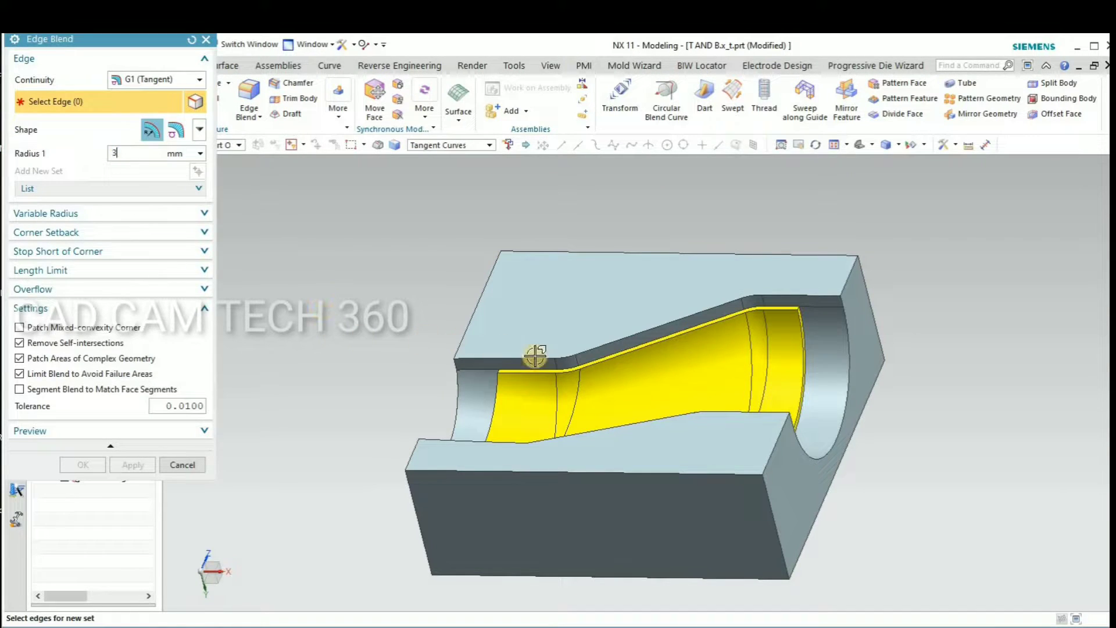
- Blend the cavity rim edges with a 5 mm edge blend
left_click(501, 356)
mouse_move(498, 356)
middle_mouse_down()
mouse_move(399, 462)
mouse_move(393, 499)
middle_mouse_up()
scroll(498, 471, "up", 3)
middle_click_drag(499, 471, 510, 393)
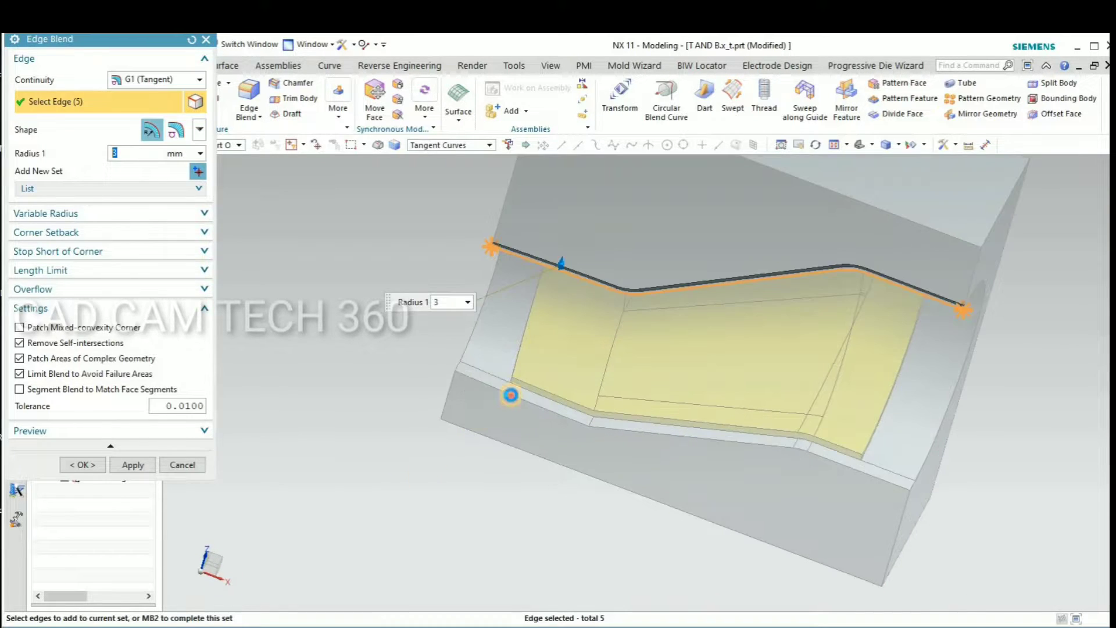
left_click(585, 446)
left_click(835, 478)
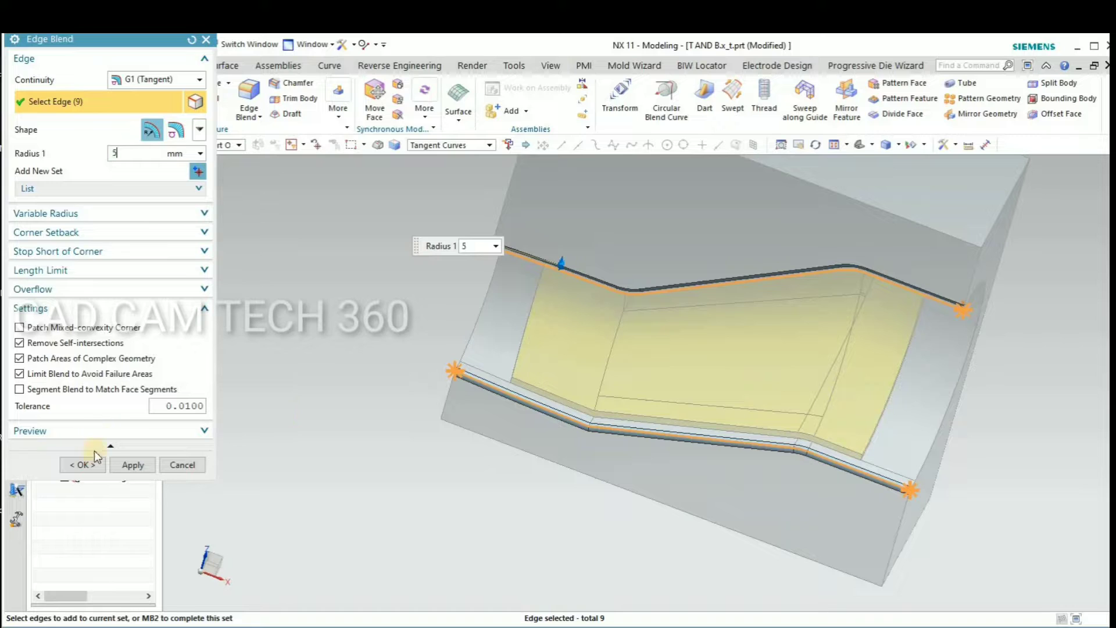
left_click(88, 465)
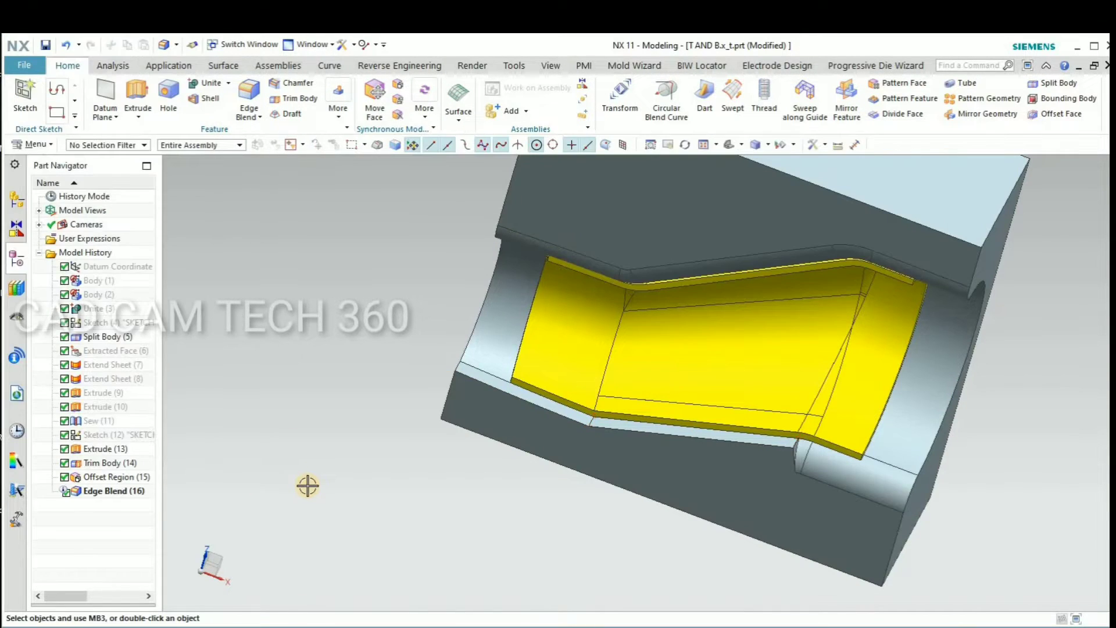
middle_click_drag(372, 460, 518, 233)
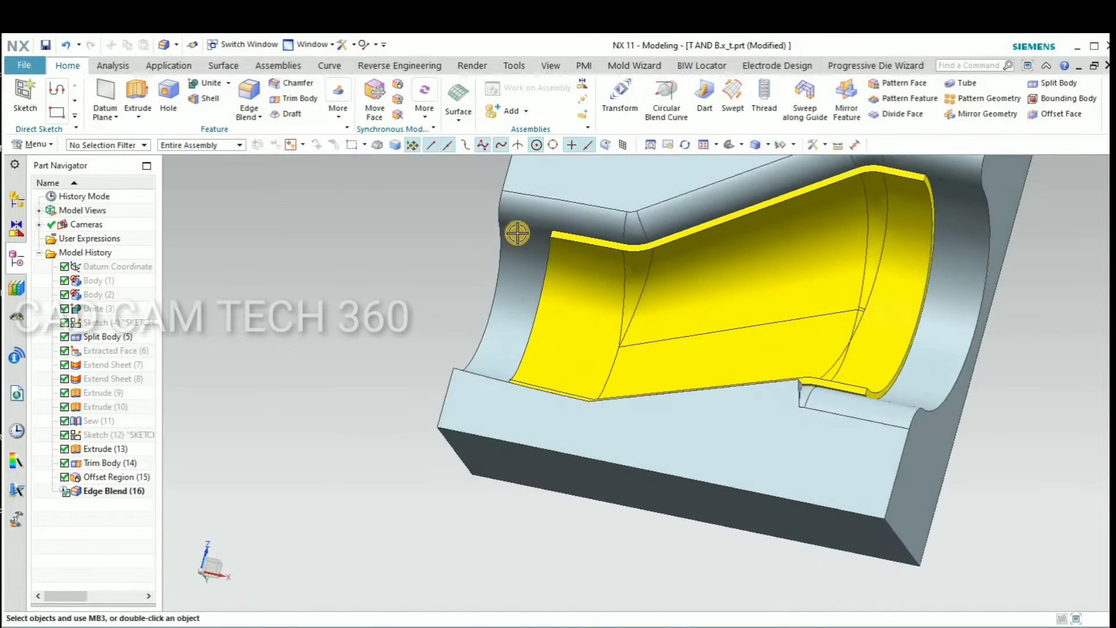
- Edit Edge Blend (16) to a 4 mm, then 3 mm radius, and save the part
double_click(530, 214)
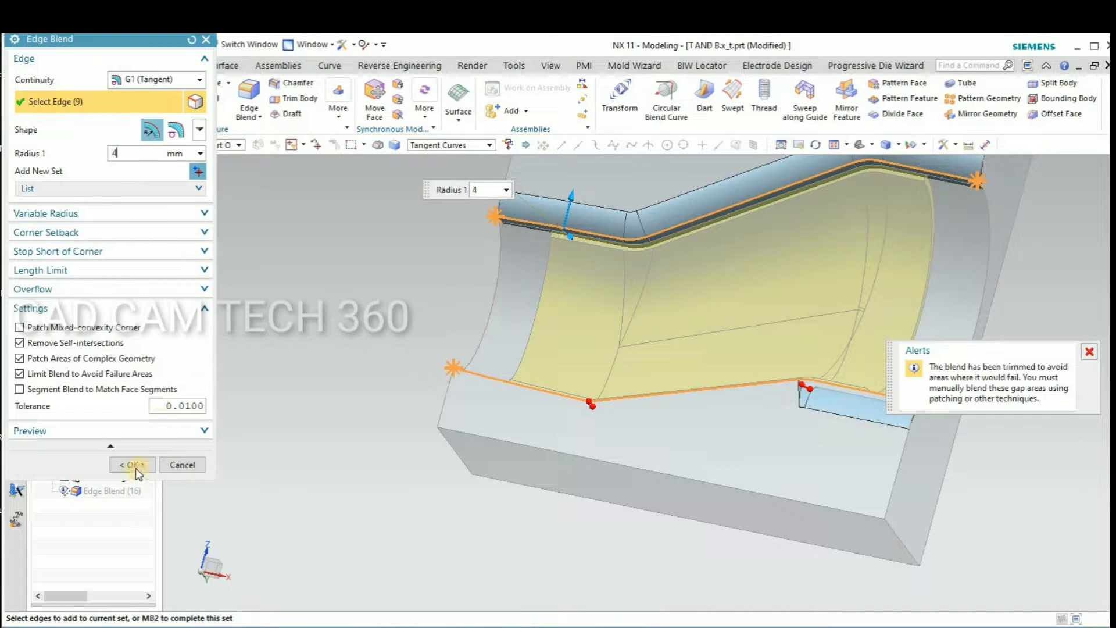
middle_click(343, 432)
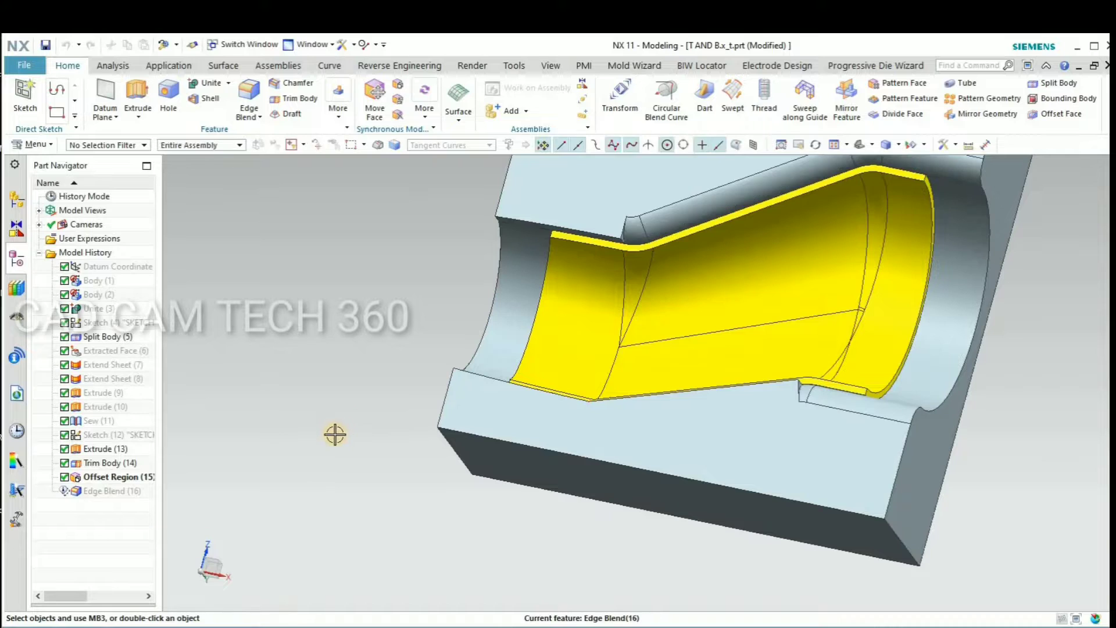
double_click(670, 214)
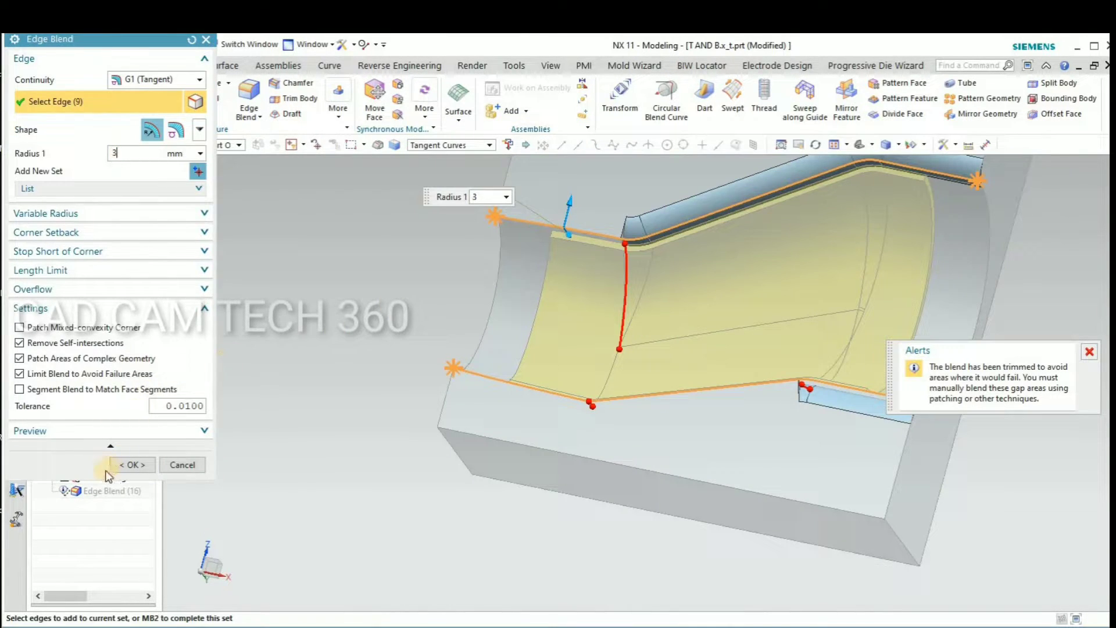
left_click(119, 465)
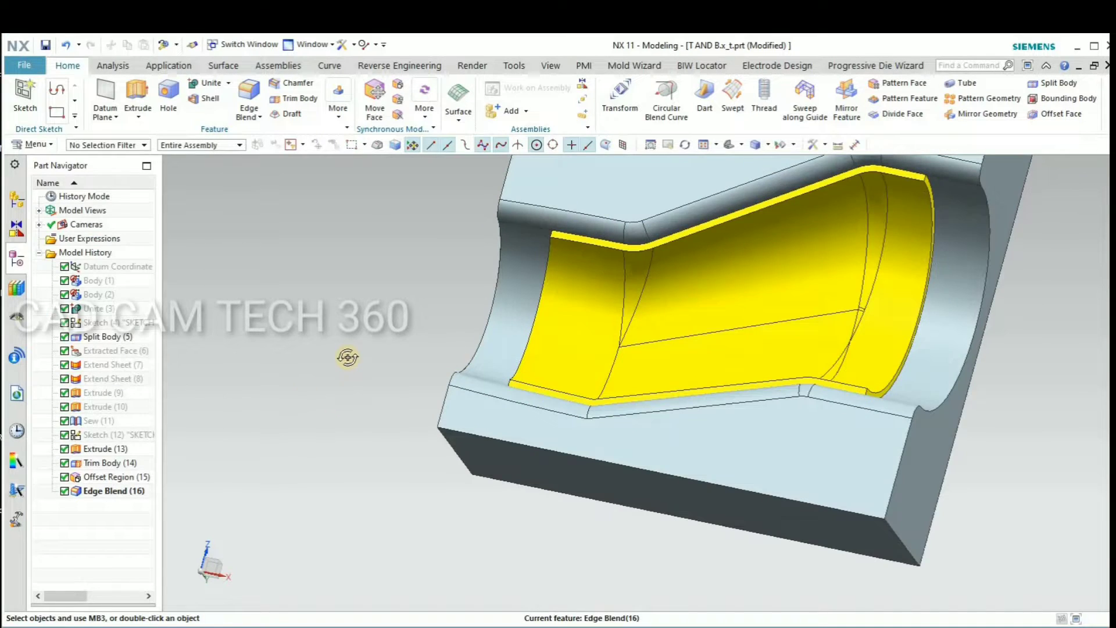
mouse_move(348, 357)
middle_mouse_down()
mouse_move(364, 359)
mouse_move(328, 437)
mouse_move(329, 367)
middle_mouse_up()
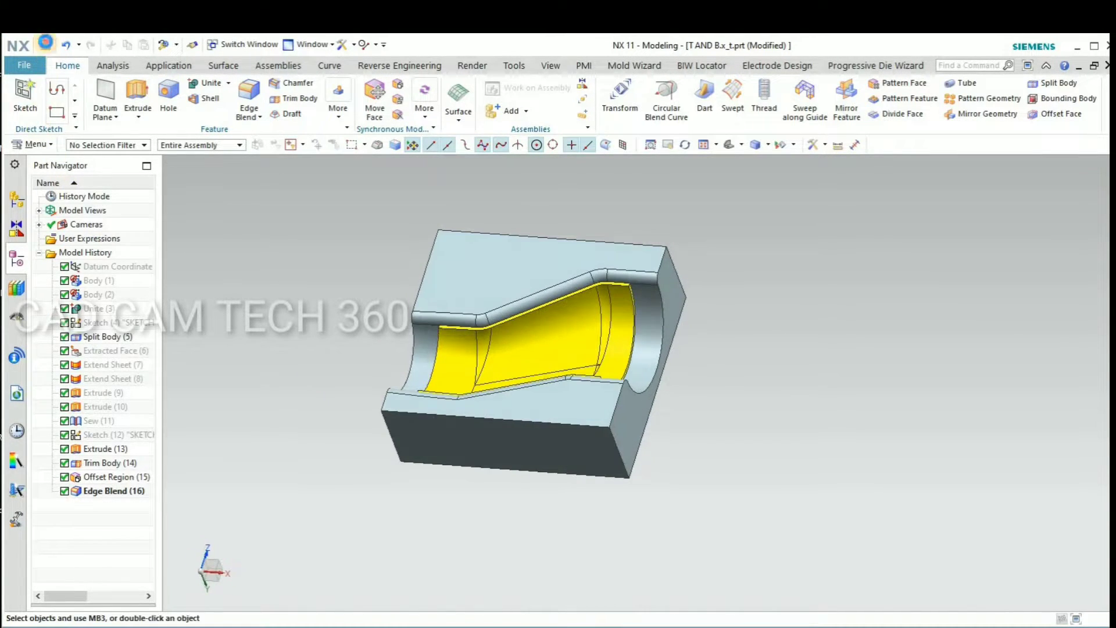
left_click(46, 44)
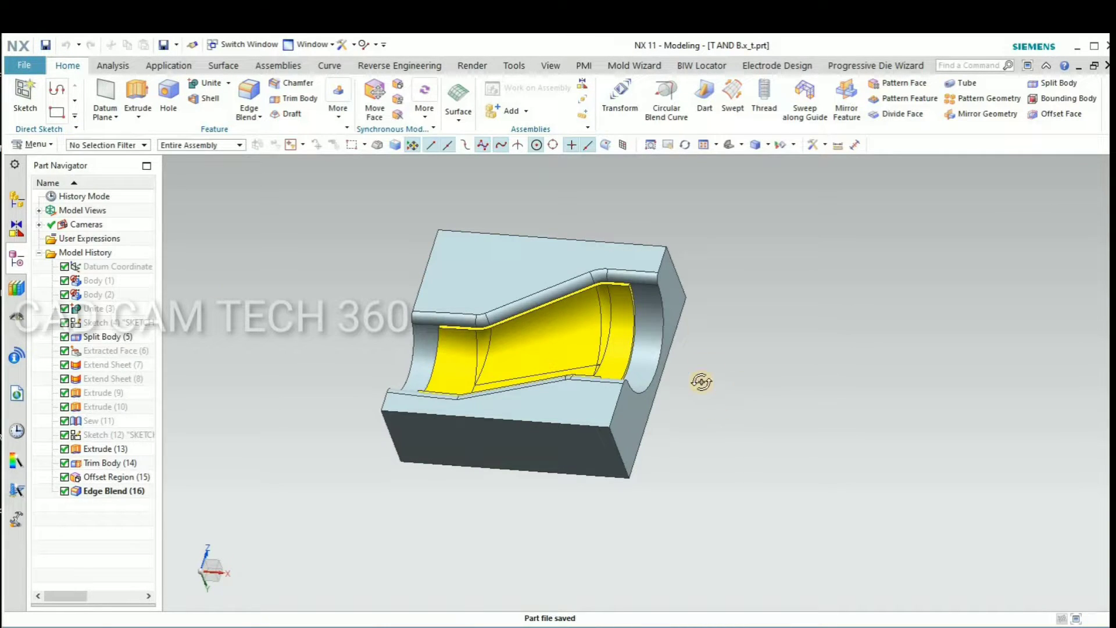
- Offset the die block's bottom face by 10 mm
mouse_move(702, 382)
middle_mouse_down()
mouse_move(686, 386)
mouse_move(715, 402)
mouse_move(723, 354)
mouse_move(374, 128)
mouse_move(412, 90)
middle_mouse_up()
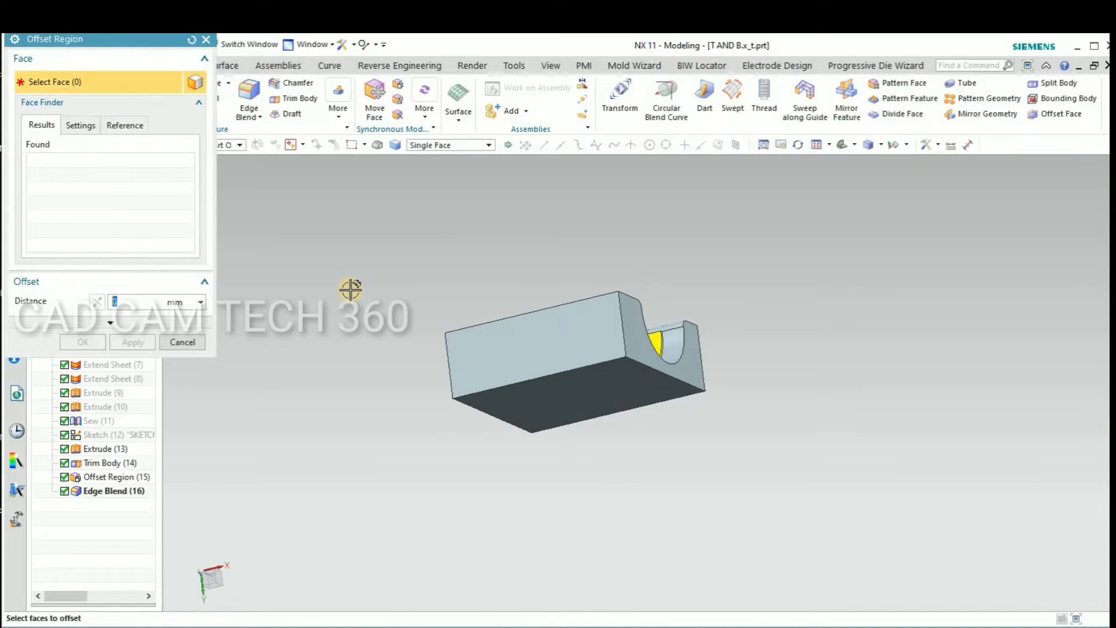
type("10")
left_click(524, 403)
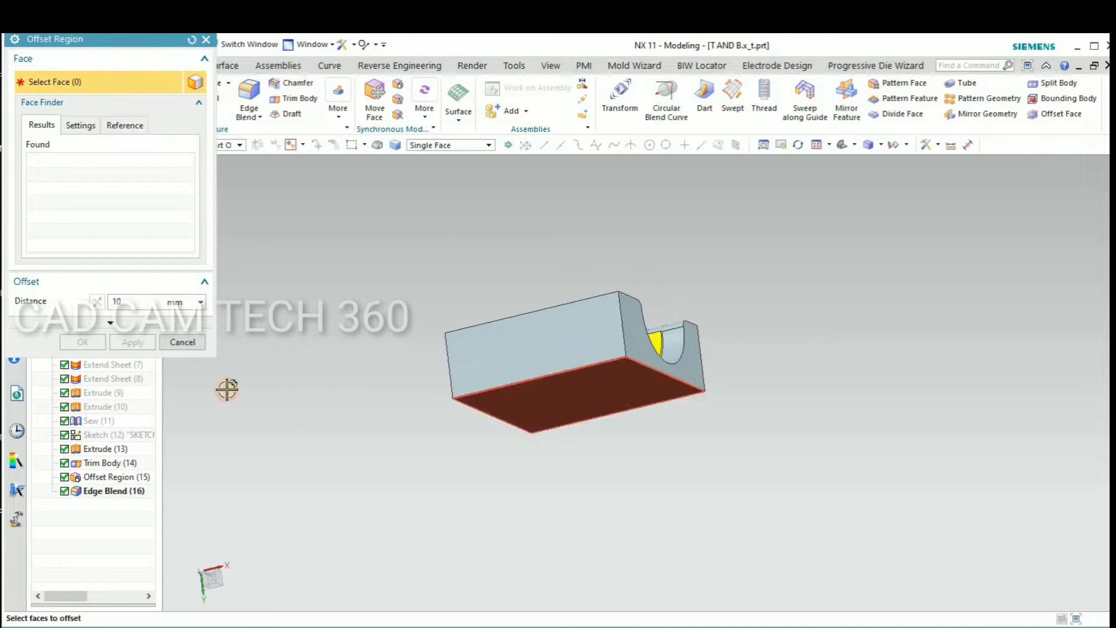
left_click(87, 342)
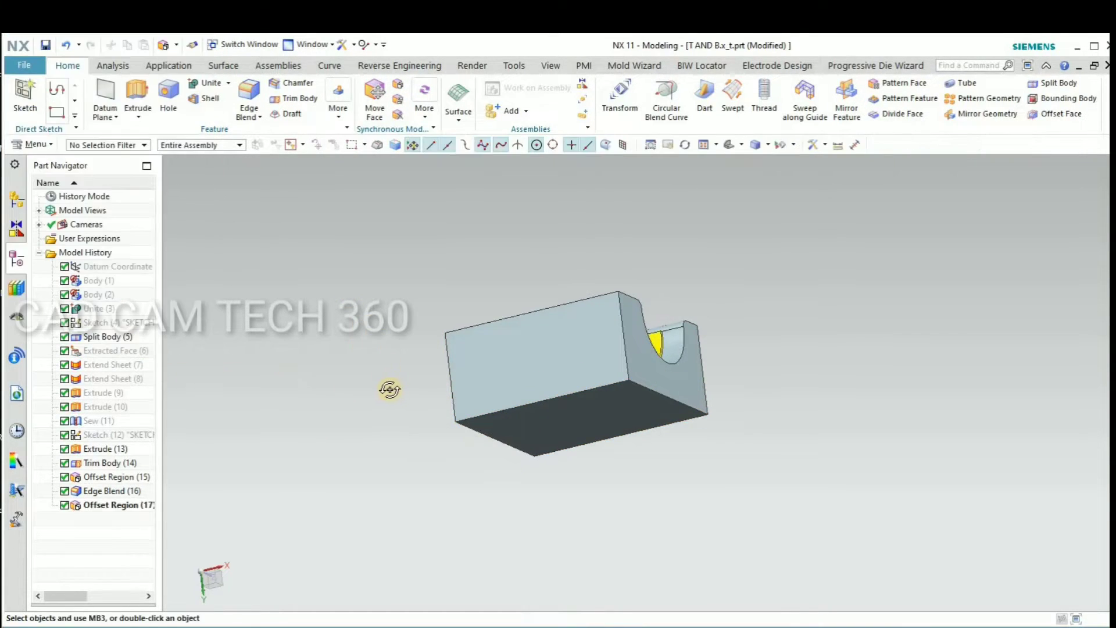
middle_click_drag(387, 391, 86, 130)
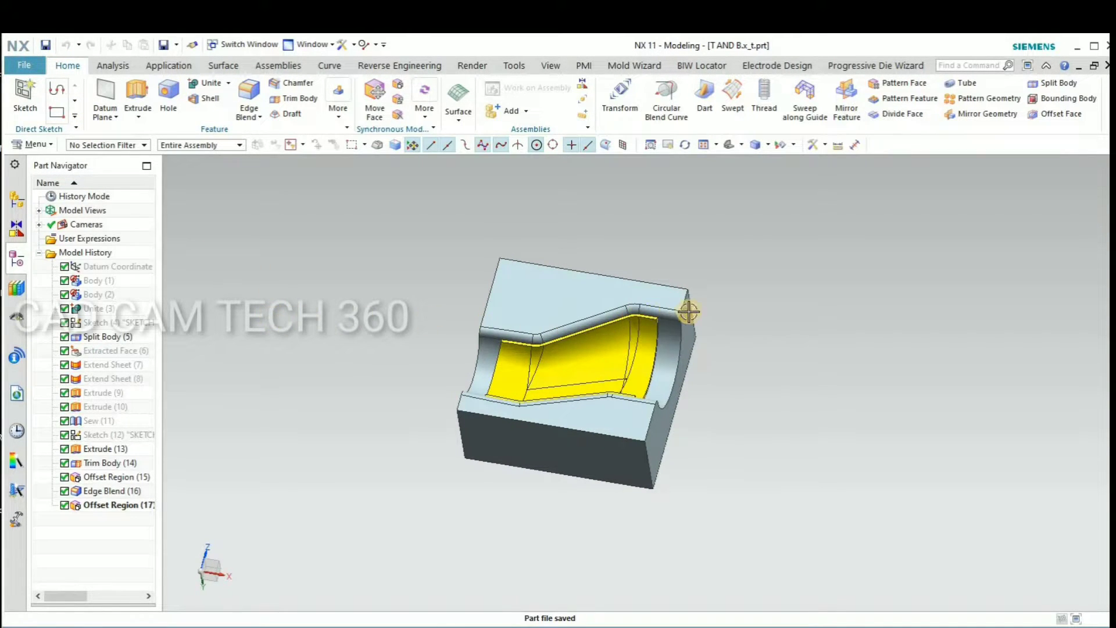
scroll(689, 313, "down", 3)
scroll(710, 322, "down", 3)
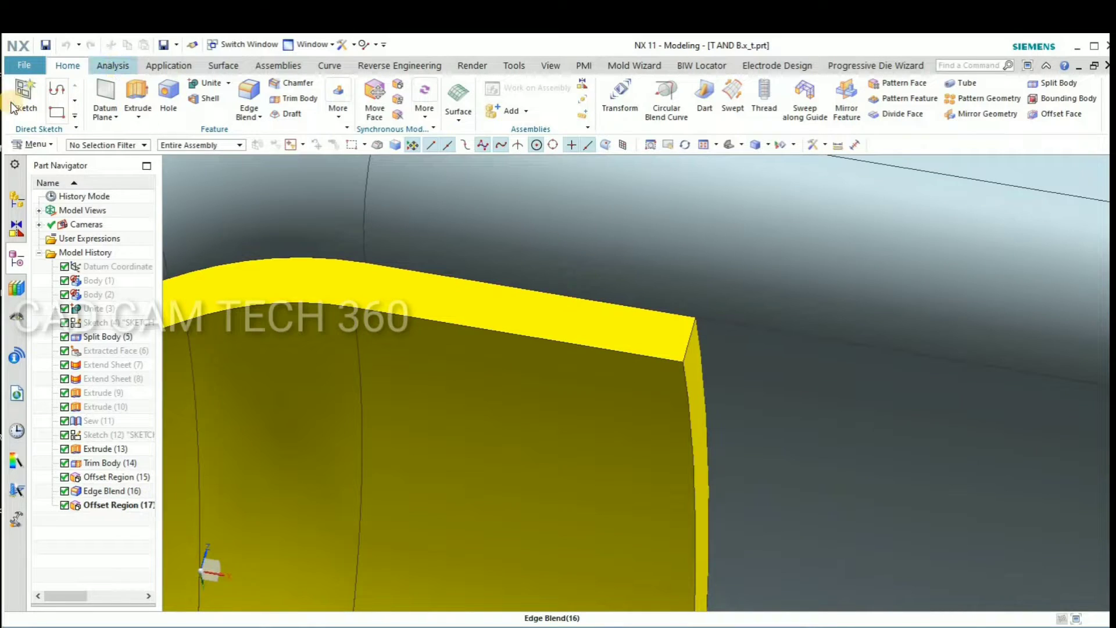
left_click(112, 65)
left_click(25, 100)
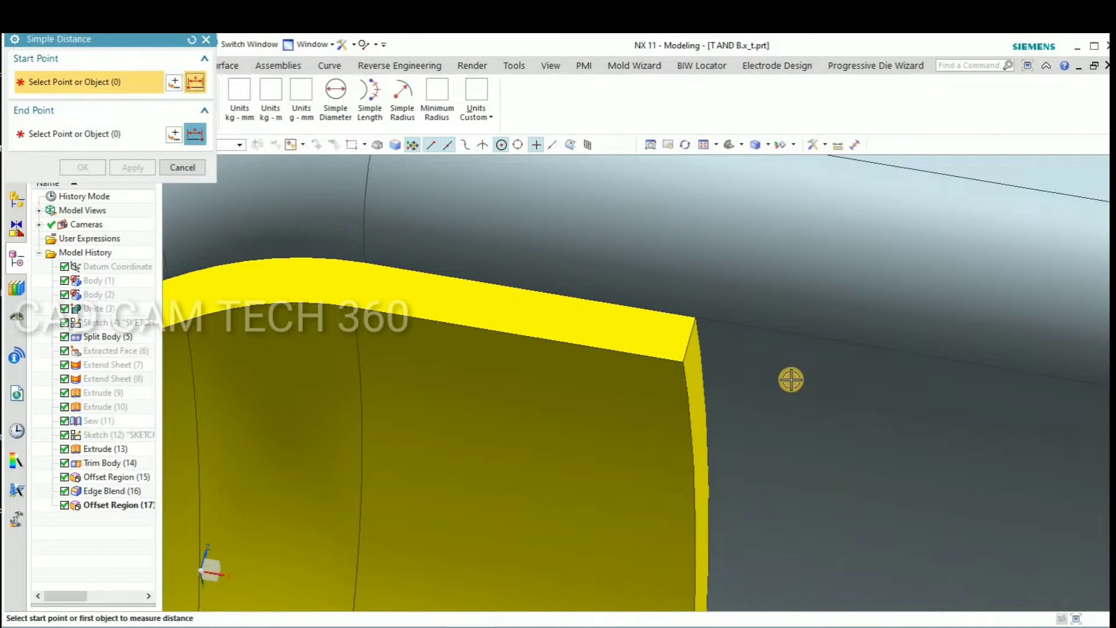
left_click(691, 324)
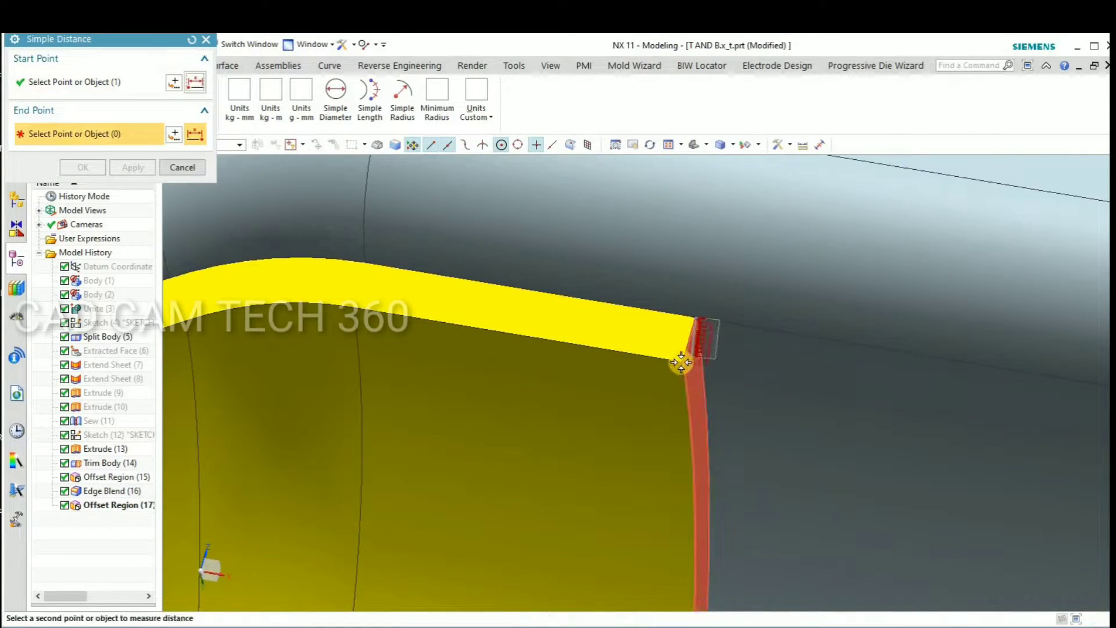
left_click(383, 317)
left_click(184, 167)
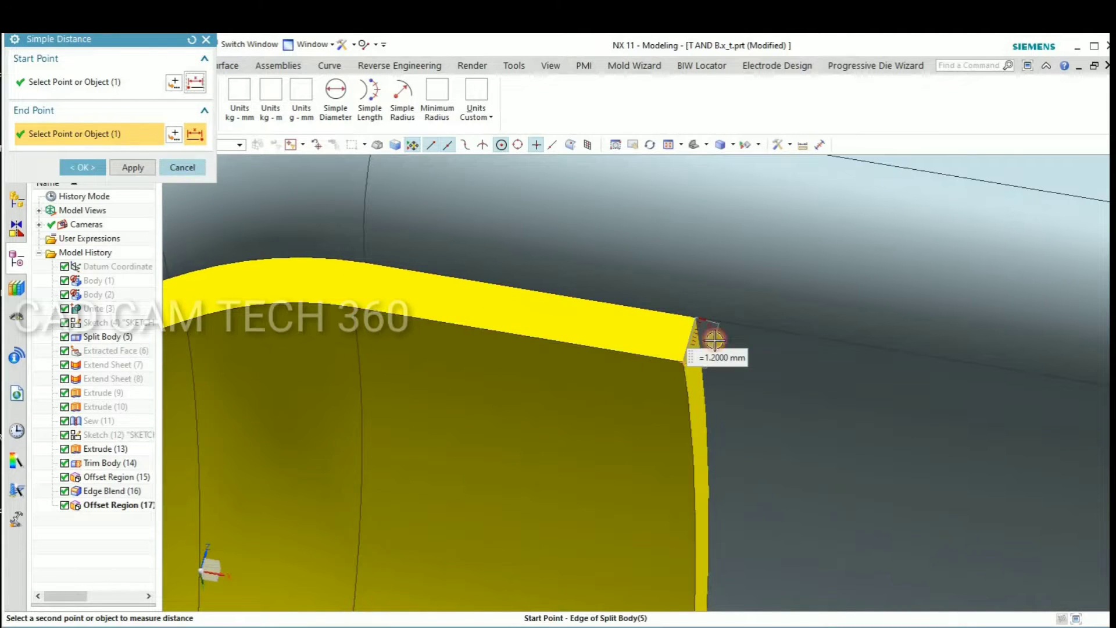
middle_click_drag(738, 337, 791, 419)
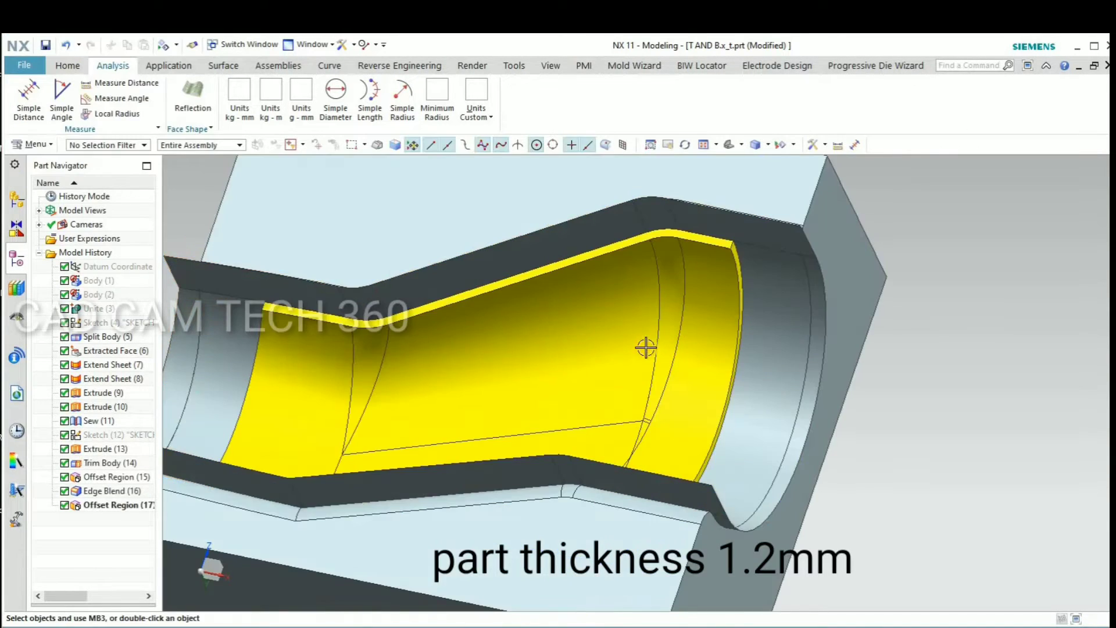
scroll(642, 337, "down", 3)
middle_click_drag(640, 326, 267, 142)
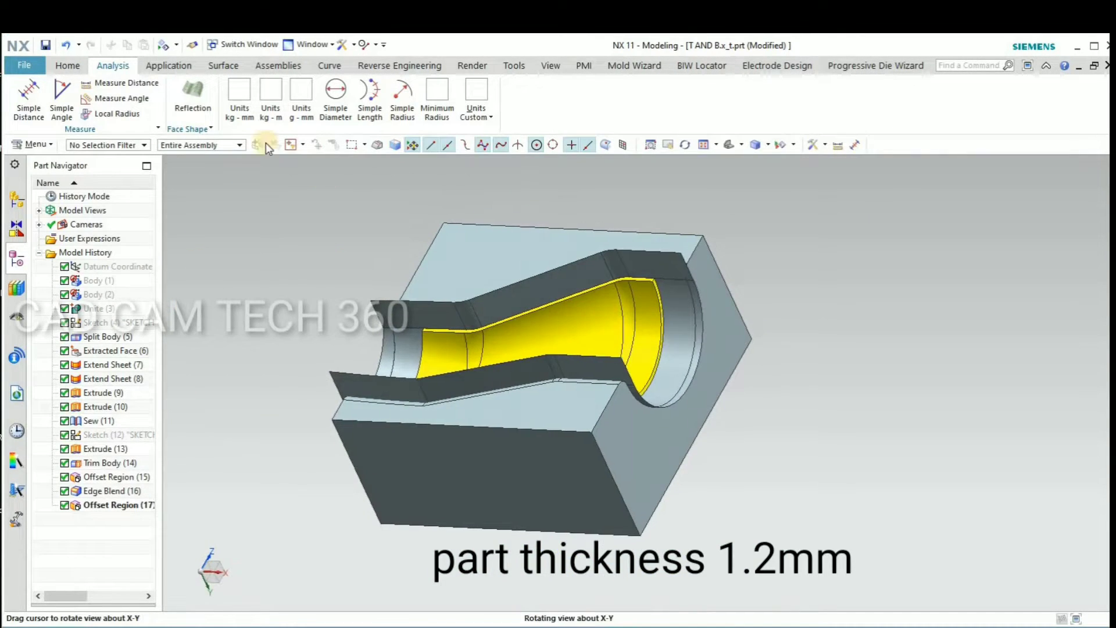
left_click(67, 66)
type("1.2")
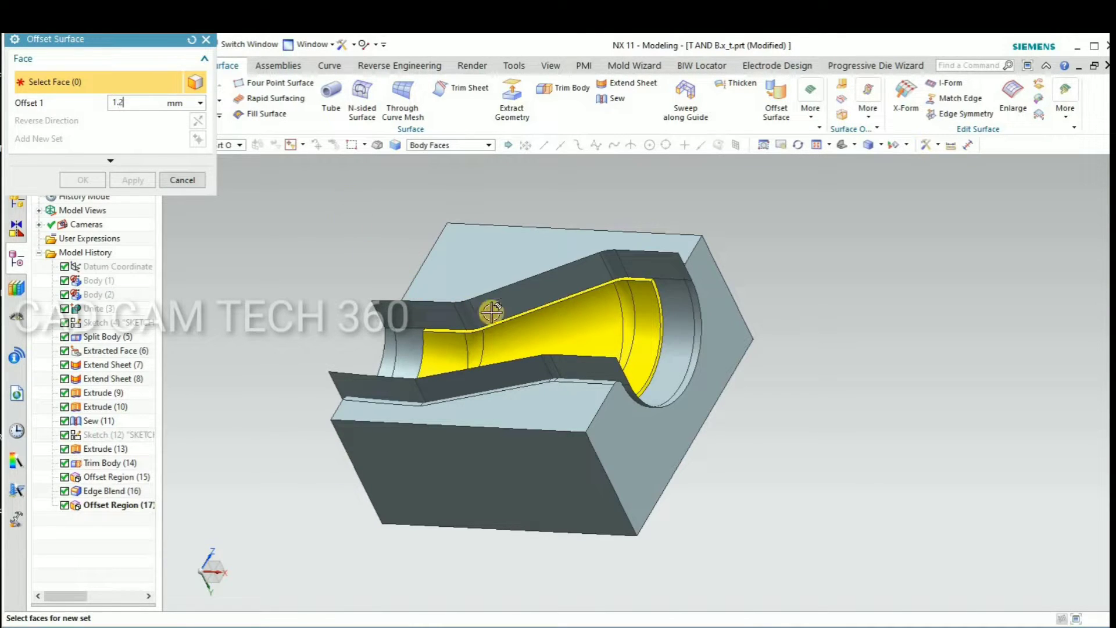
- Offset the 20 cavity faces 1.2 mm in reversed direction, then hide the top sheet
scroll(580, 303, "up", 3)
left_click(659, 230)
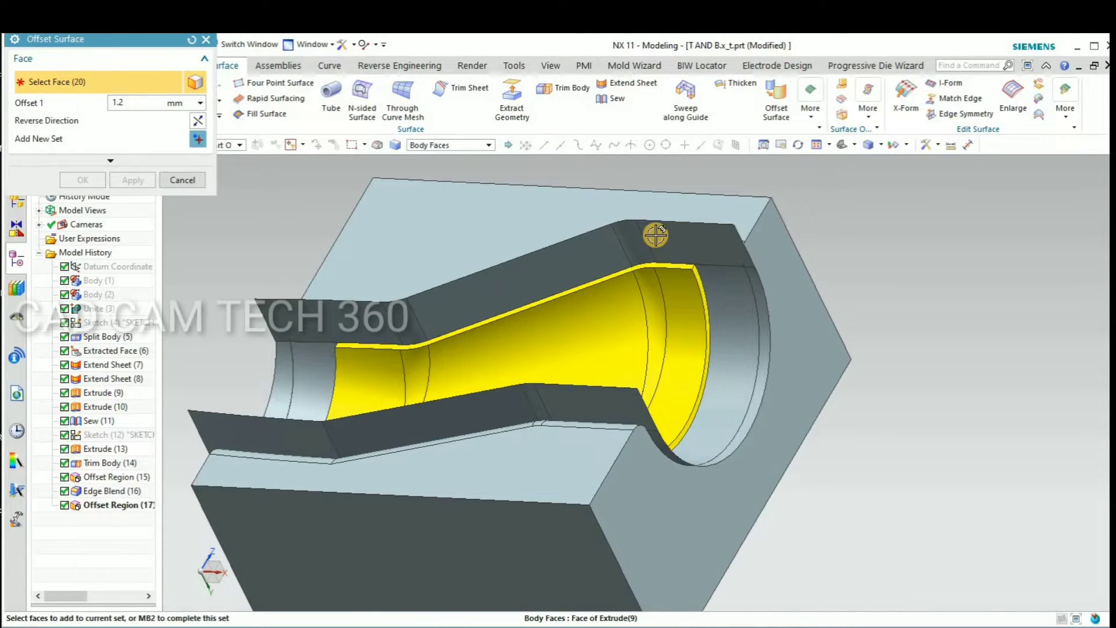
scroll(408, 257, "up", 2)
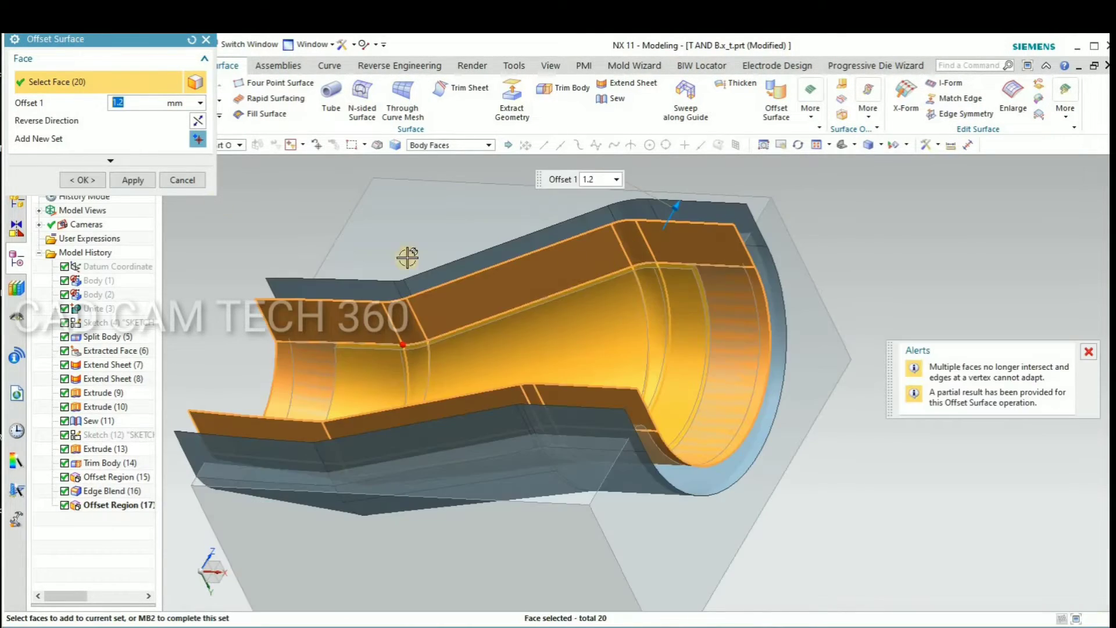
left_click(198, 121)
left_click(84, 179)
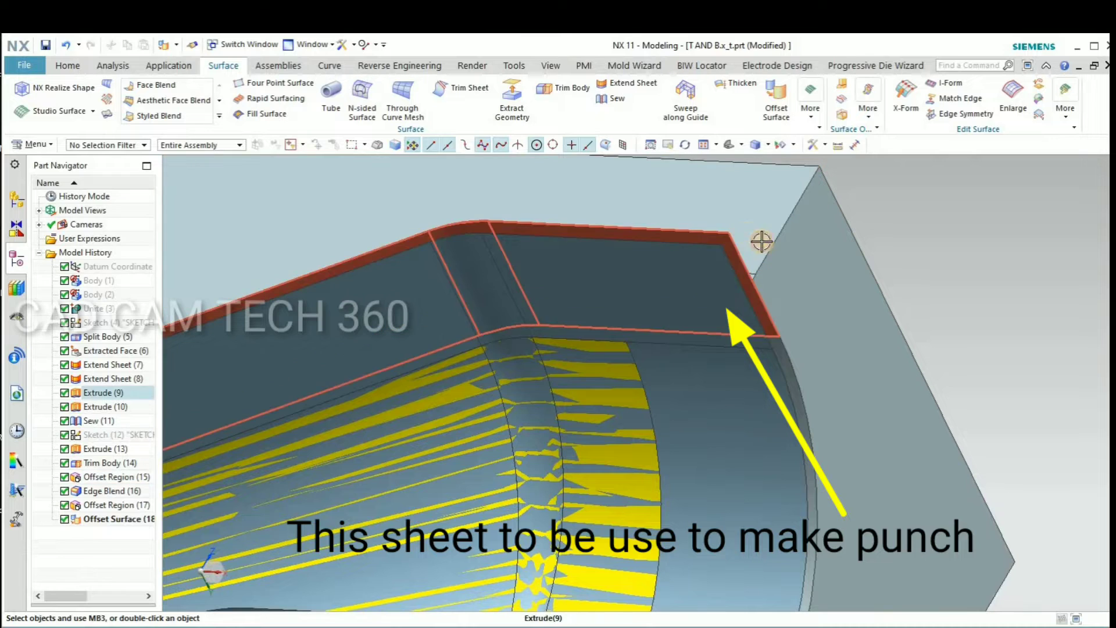
left_click(760, 247)
key("ctrl+b")
- Swap visibility and show Sketch (12) along with the hidden bodies
scroll(660, 249, "down", 3)
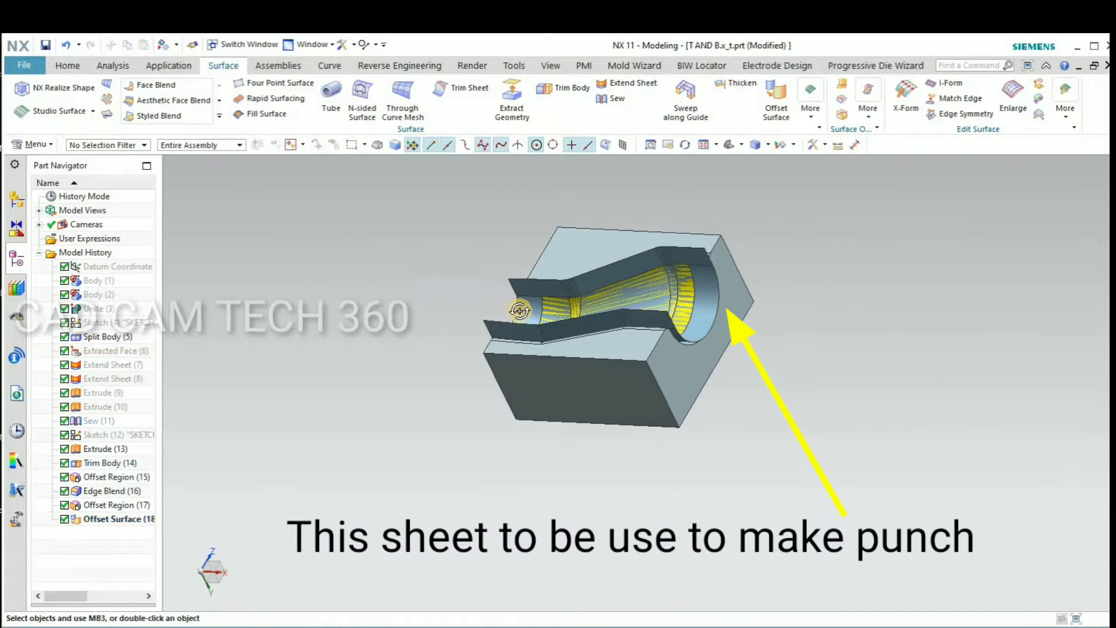
middle_click_drag(660, 249, 540, 311)
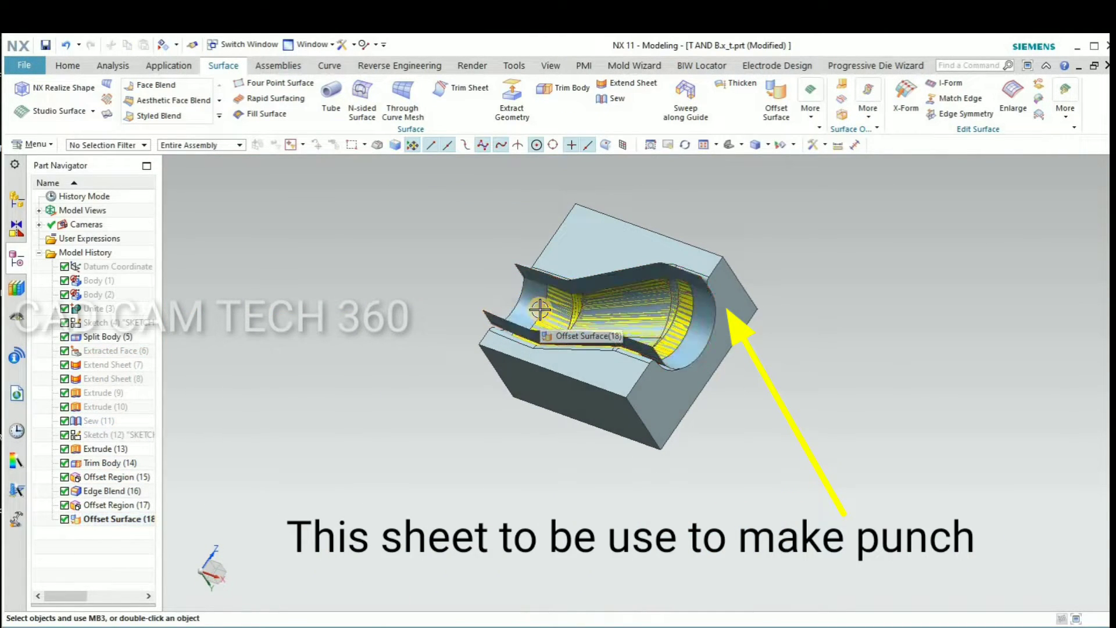
key("ctrl+shift+b")
key("ctrl+shift+k")
left_click(610, 371)
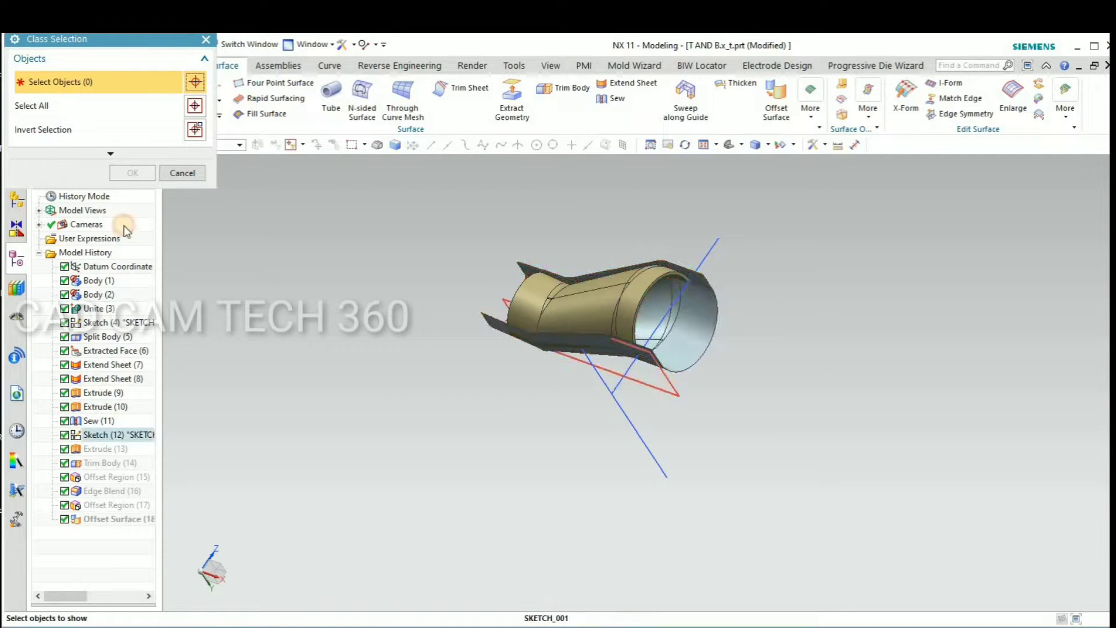
middle_click(315, 343)
middle_click_drag(361, 329, 498, 289)
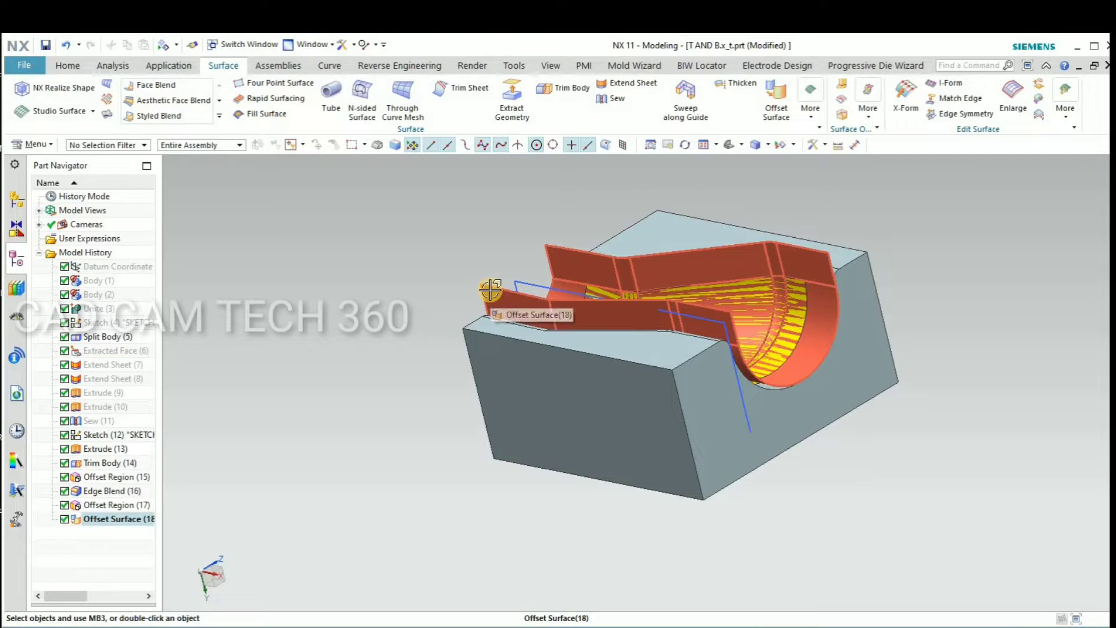
- Extrude the rectangular sketch into a solid block from -21 to 53 mm
key("x")
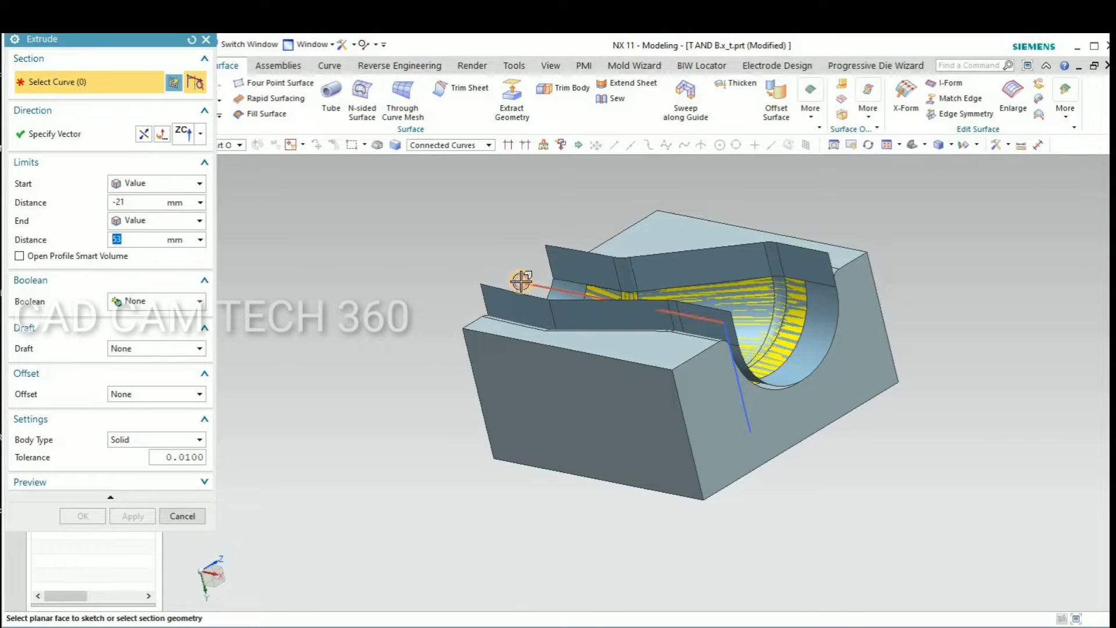
left_click(522, 281)
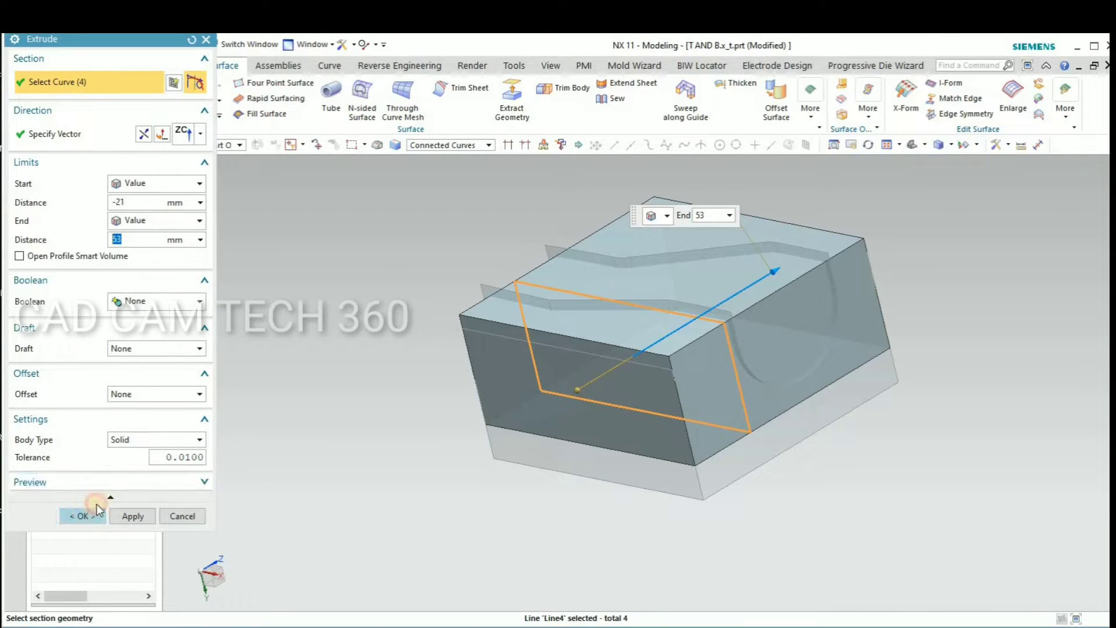
left_click(97, 506)
middle_click_drag(384, 439, 324, 204)
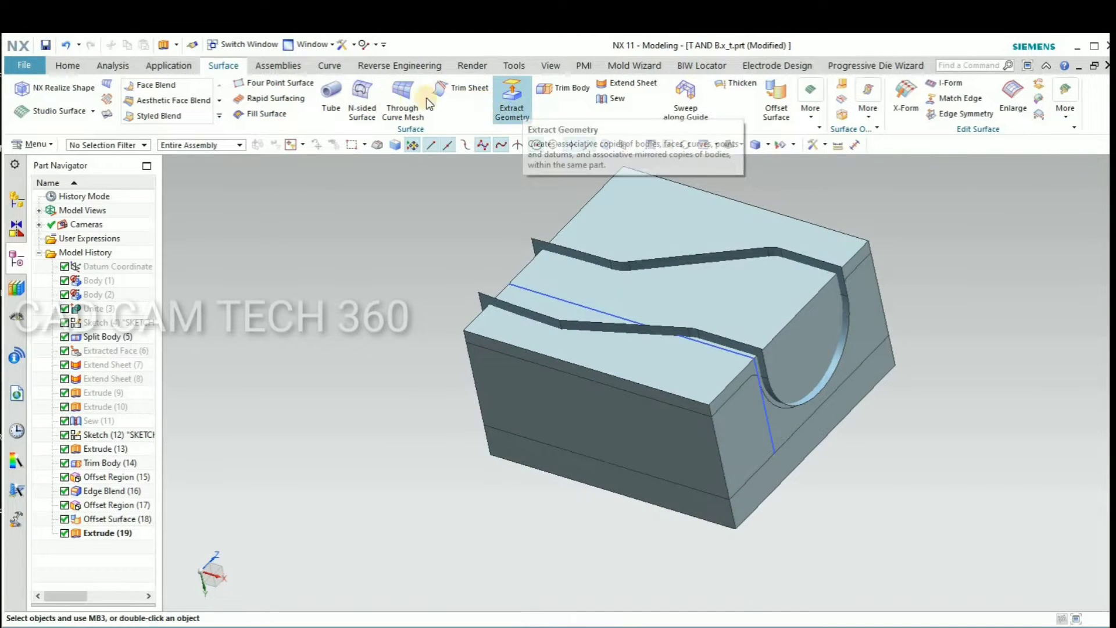
- Trim the new extruded block using the offset punch sheet as the tool
left_click(563, 90)
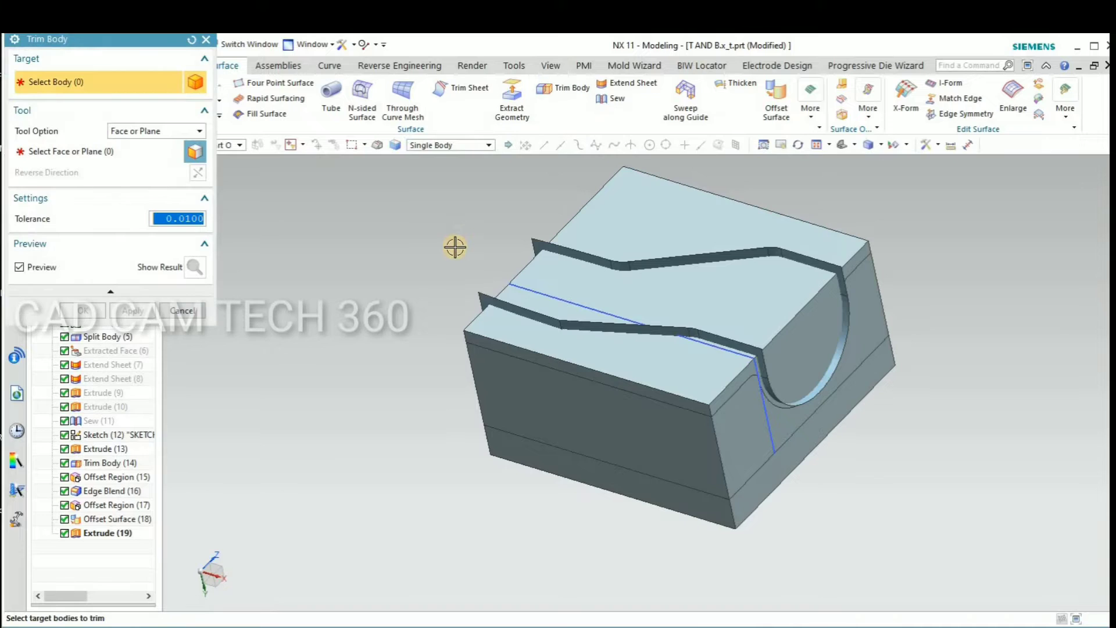
middle_click(535, 242)
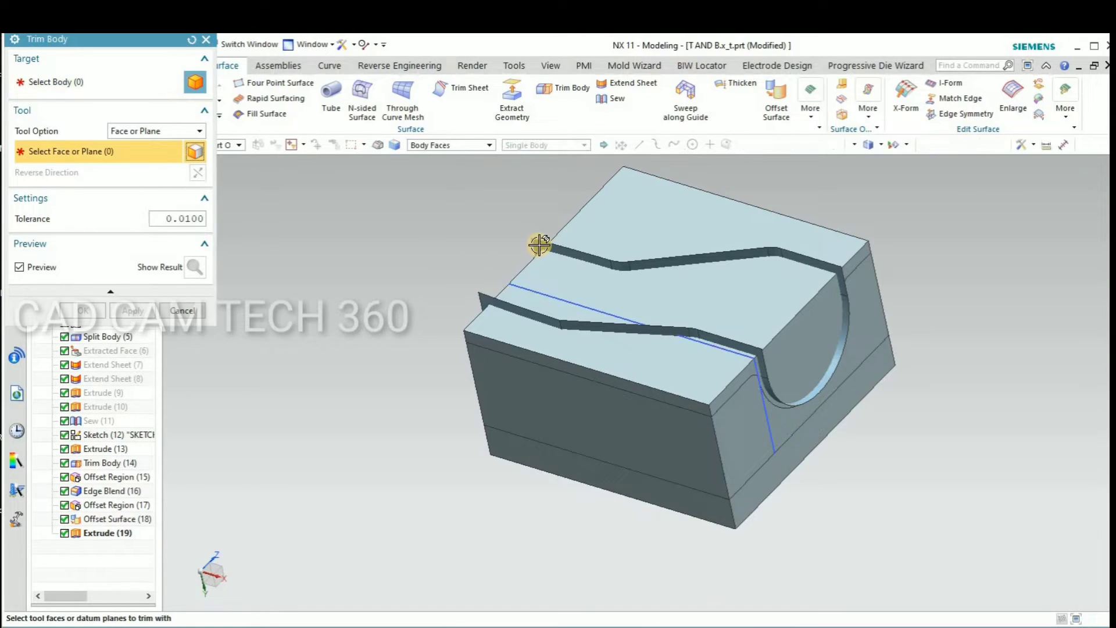
left_click(463, 243)
middle_click(461, 249)
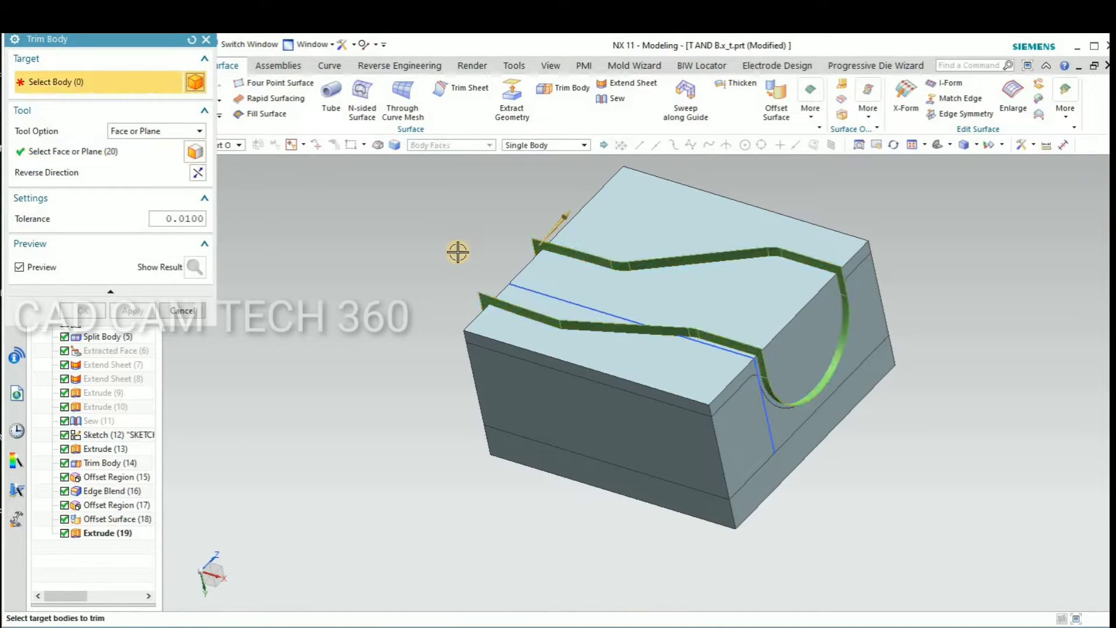
left_click(559, 274)
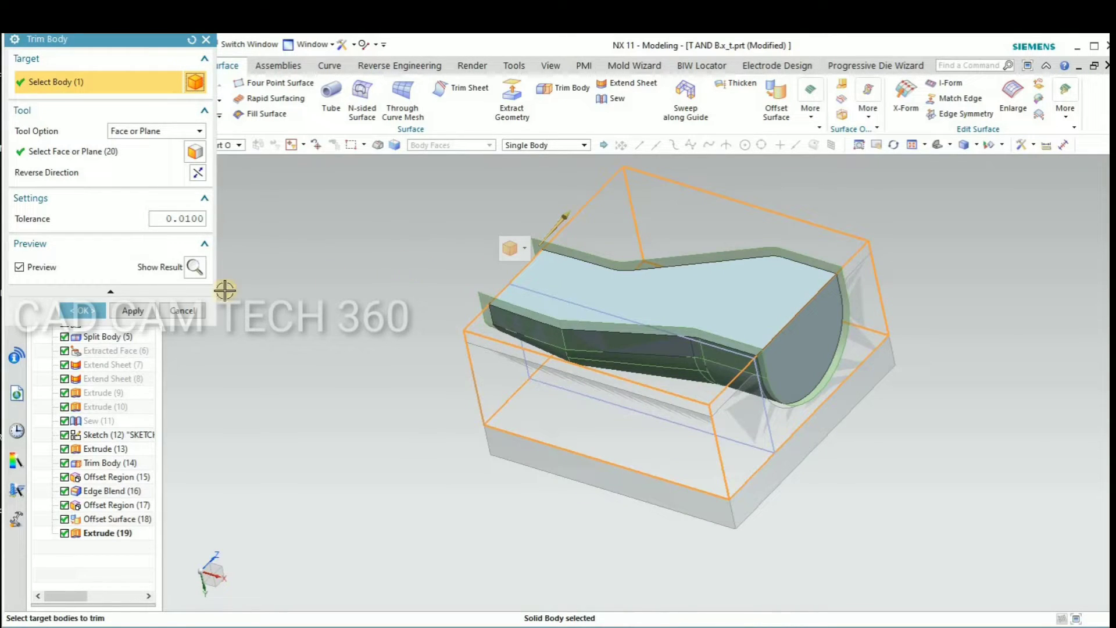
left_click(85, 314)
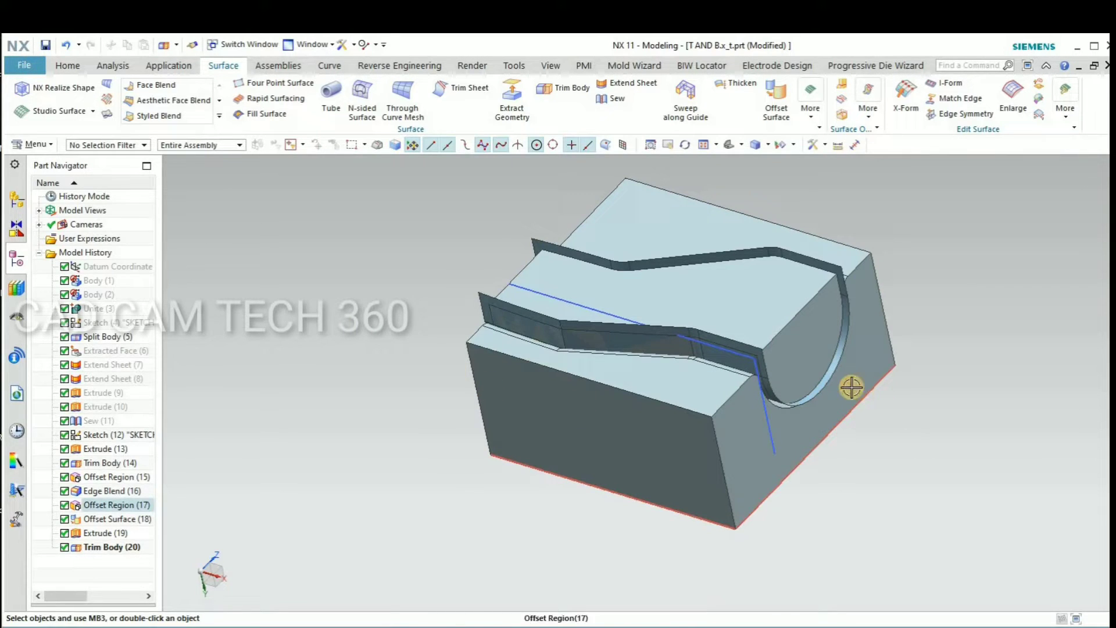
- Recolour the trimmed punch body Medium Sea green (ID 93)
key("ctrl+j")
left_click(735, 299)
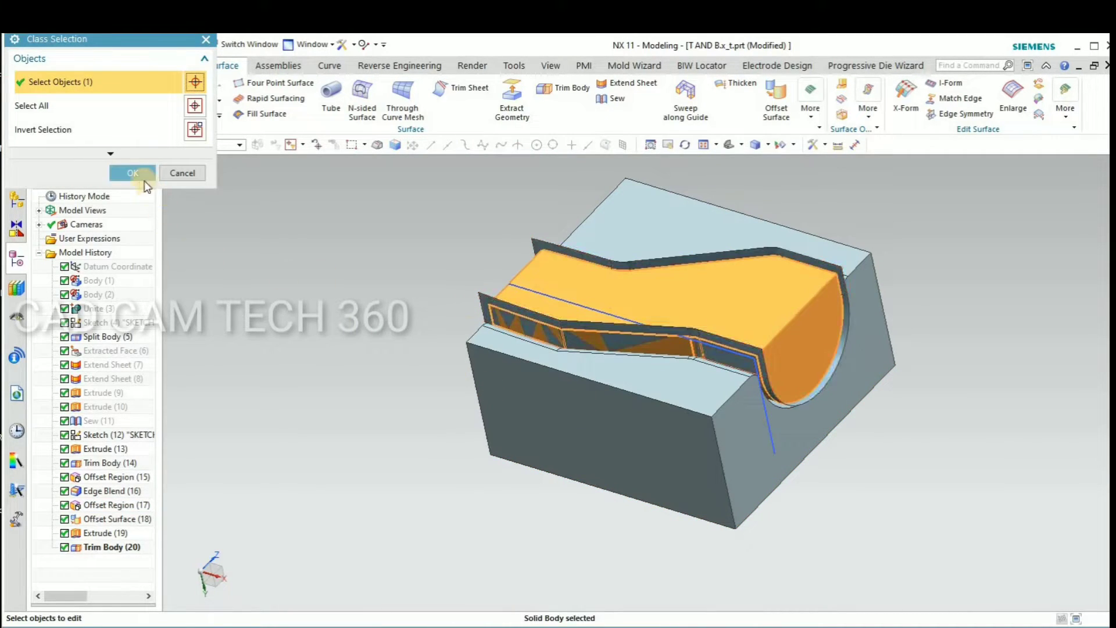
left_click(129, 174)
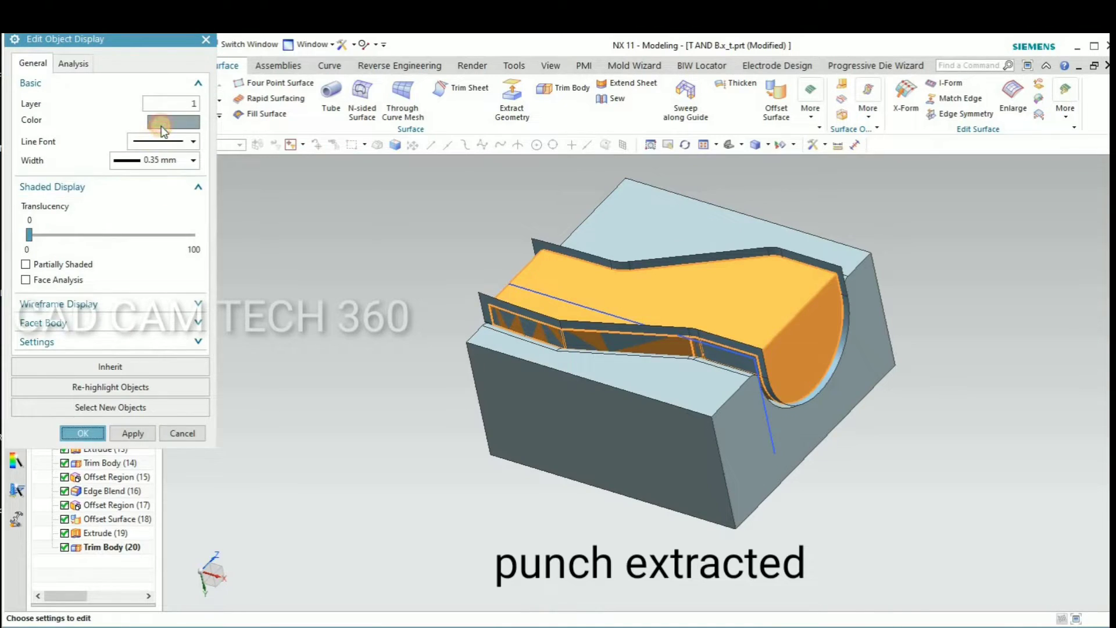
left_click(157, 118)
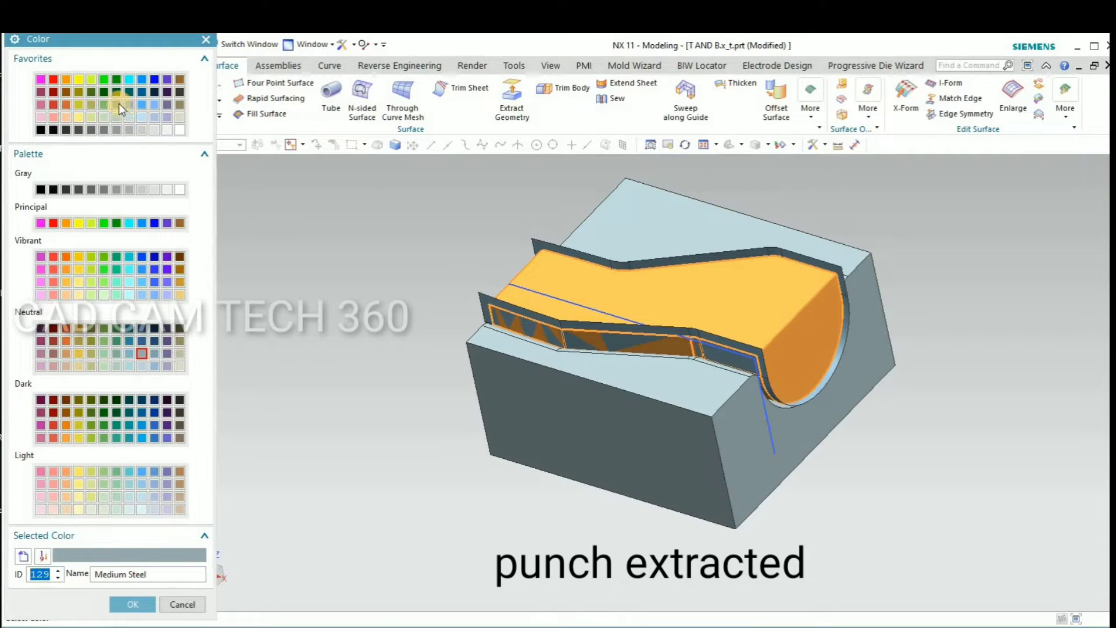
left_click(115, 105)
left_click(127, 602)
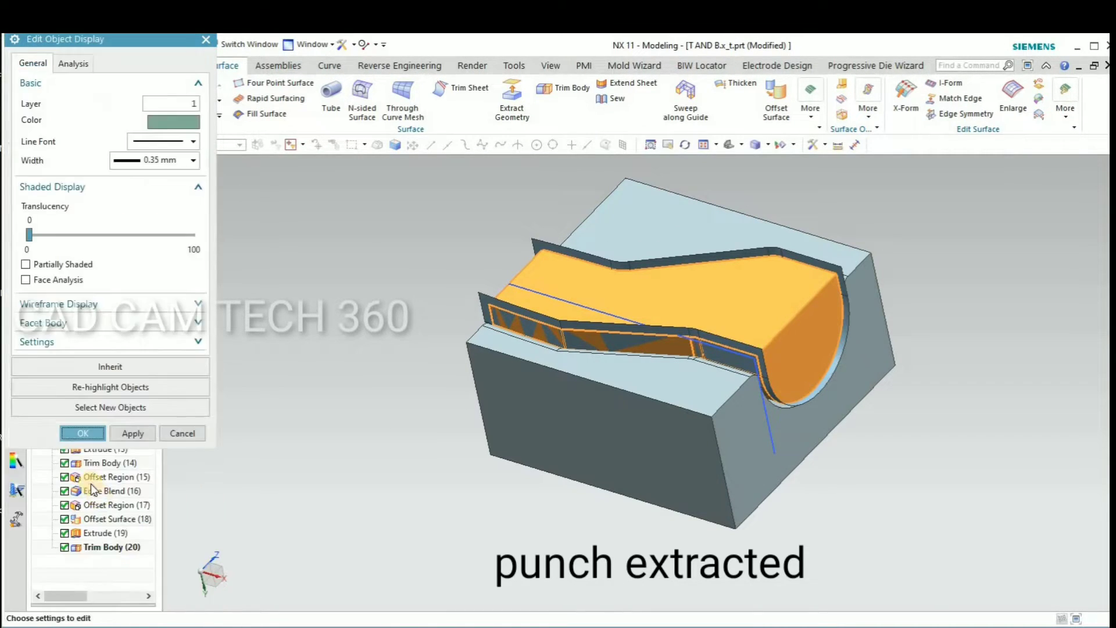
left_click(69, 435)
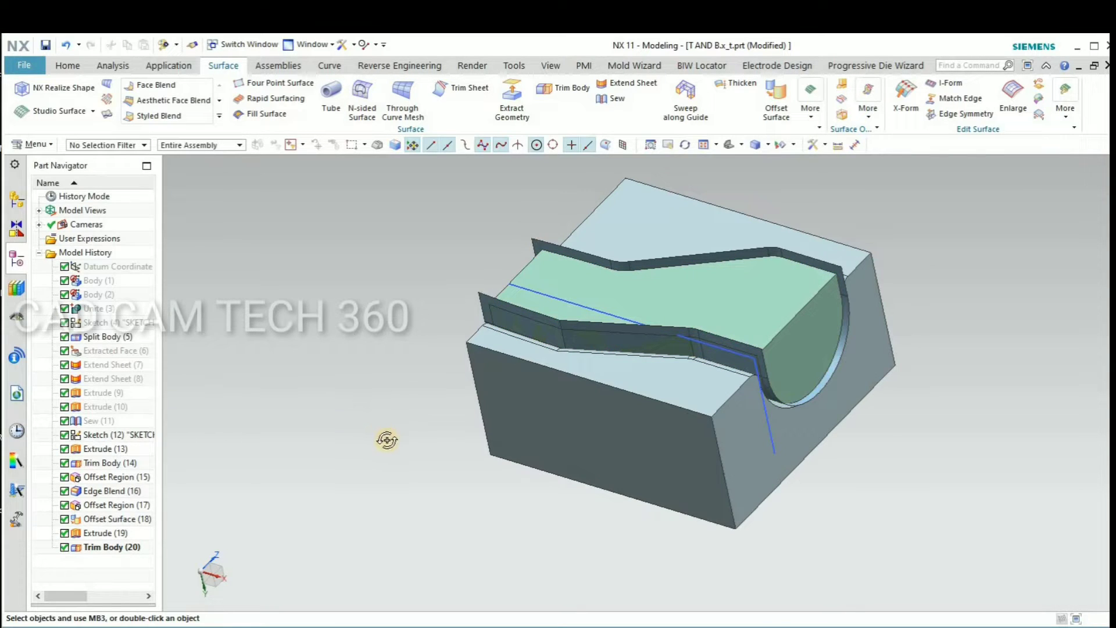
mouse_move(387, 440)
middle_mouse_down()
mouse_move(364, 436)
mouse_move(363, 385)
mouse_move(783, 277)
middle_mouse_up()
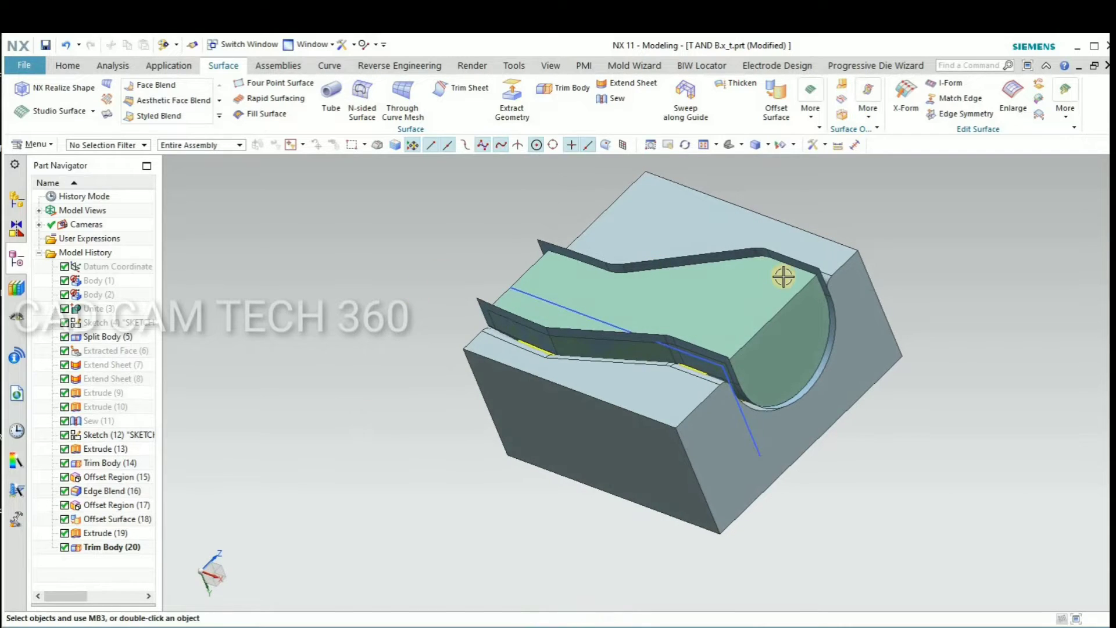
- Hide the offset surface sheet and the blue trimming sketch curve
scroll(774, 292, "up", 3)
scroll(765, 317, "up", 2)
scroll(669, 318, "down", 4)
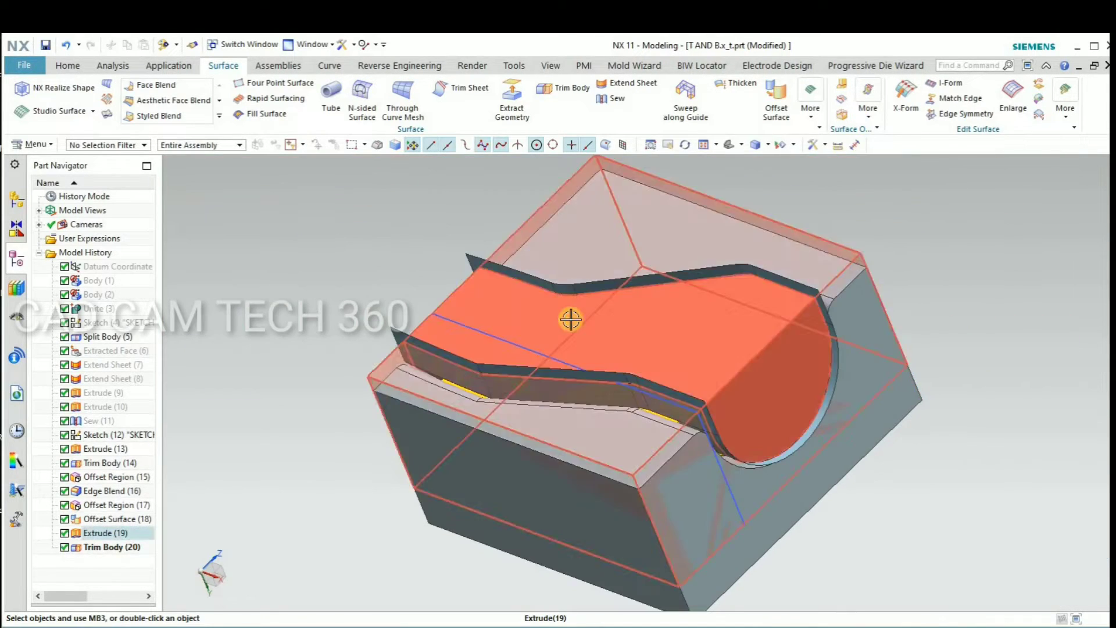
scroll(571, 319, "down", 2)
mouse_move(631, 326)
middle_mouse_down()
mouse_move(570, 320)
mouse_move(598, 282)
middle_mouse_up()
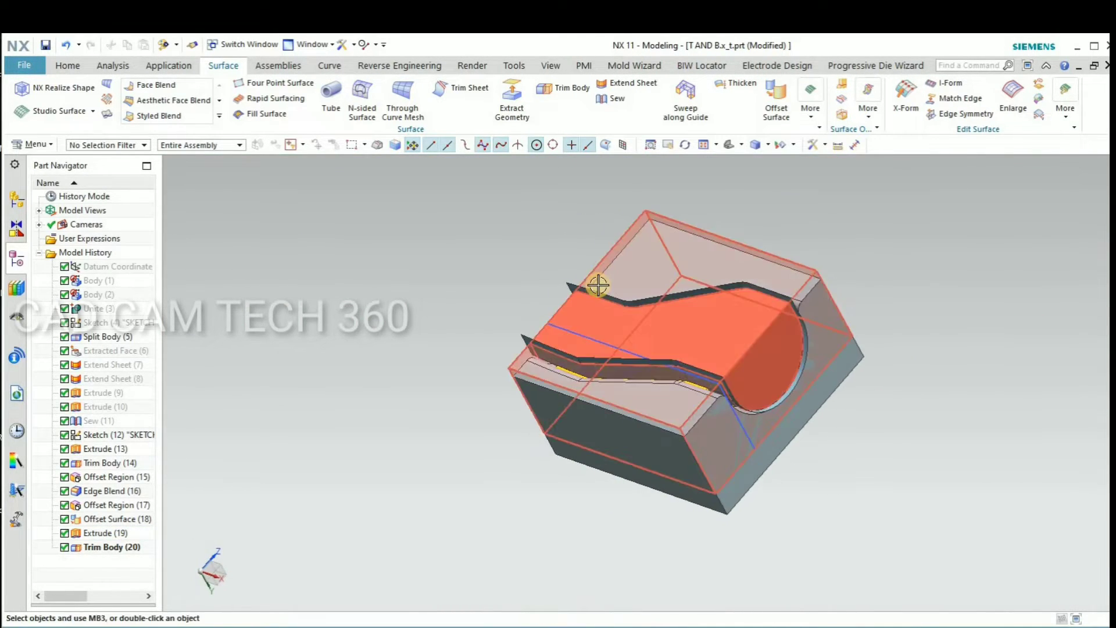
scroll(592, 298, "up", 3)
left_click(509, 329)
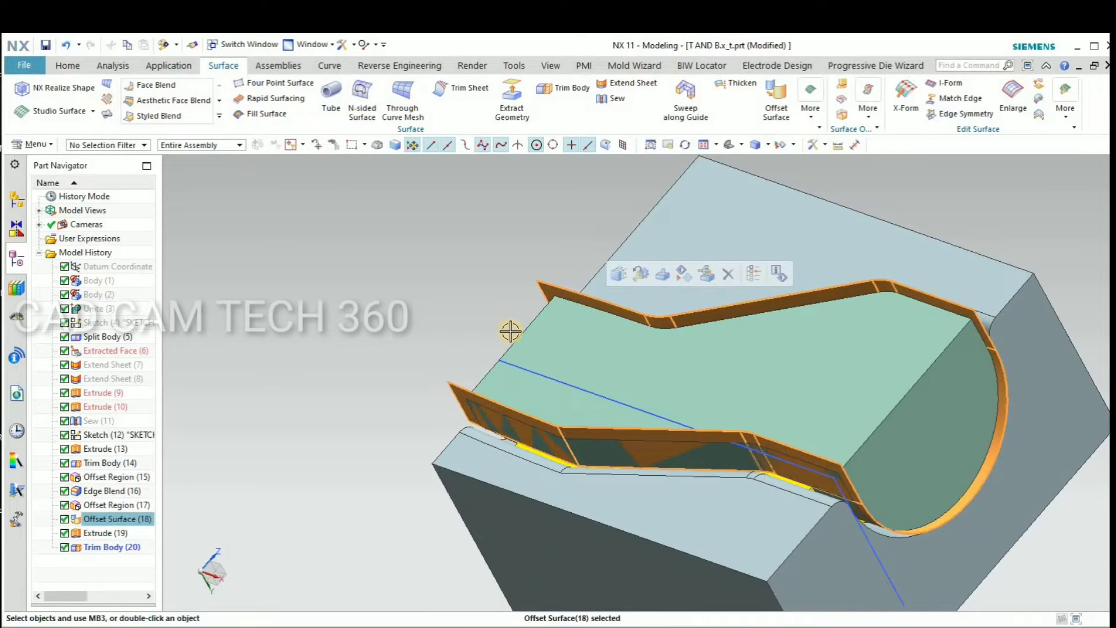
key("Escape")
scroll(494, 384, "down", 3)
mouse_move(524, 407)
middle_mouse_down()
mouse_move(516, 417)
mouse_move(473, 374)
mouse_move(597, 383)
middle_mouse_up()
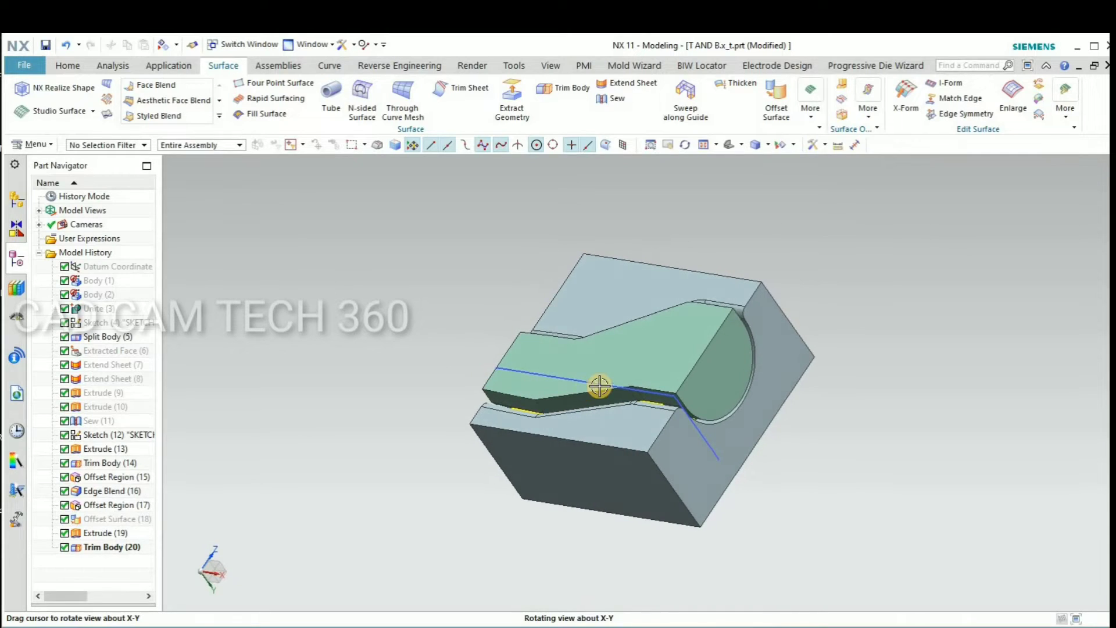
left_click(597, 383)
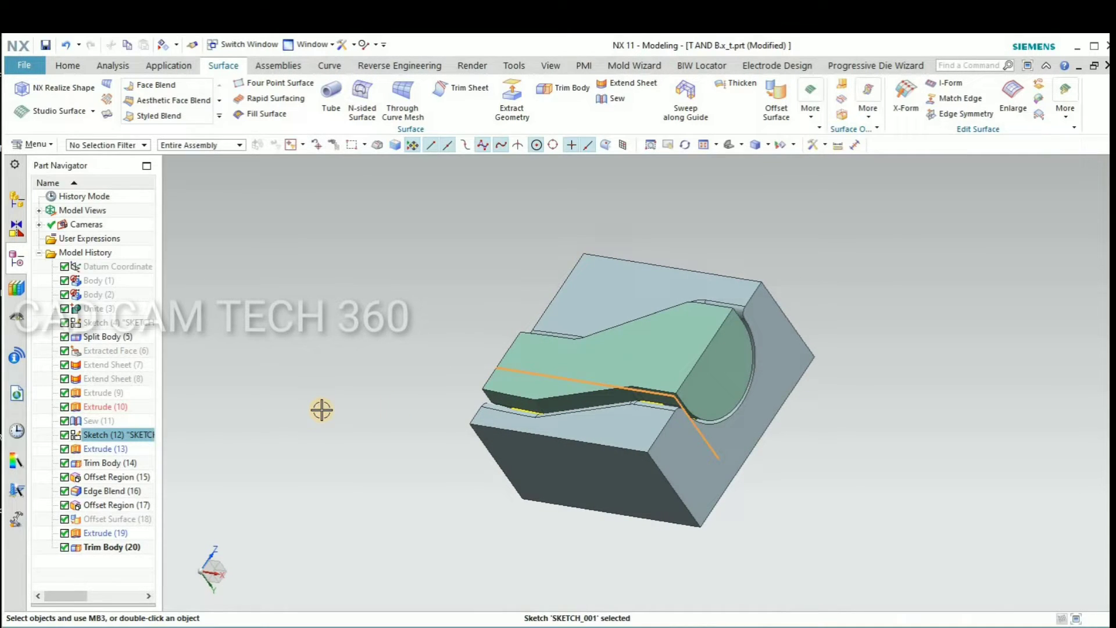
key("ctrl+b")
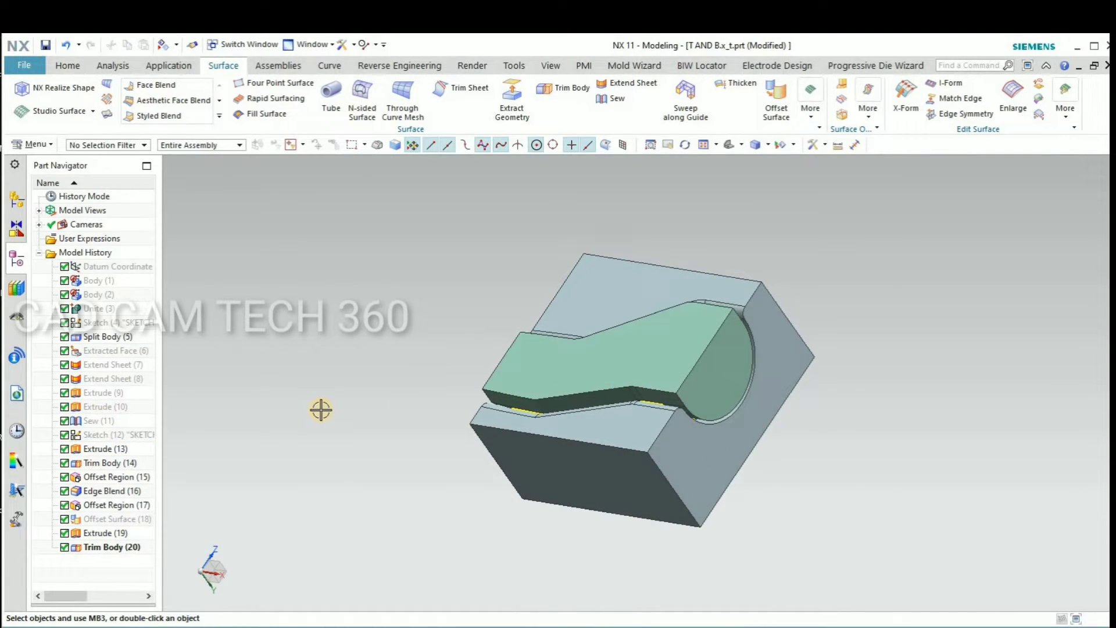
- Save the part file, checking the model in front and oblique views
mouse_move(465, 401)
middle_mouse_down()
mouse_move(446, 424)
mouse_move(455, 420)
middle_mouse_up()
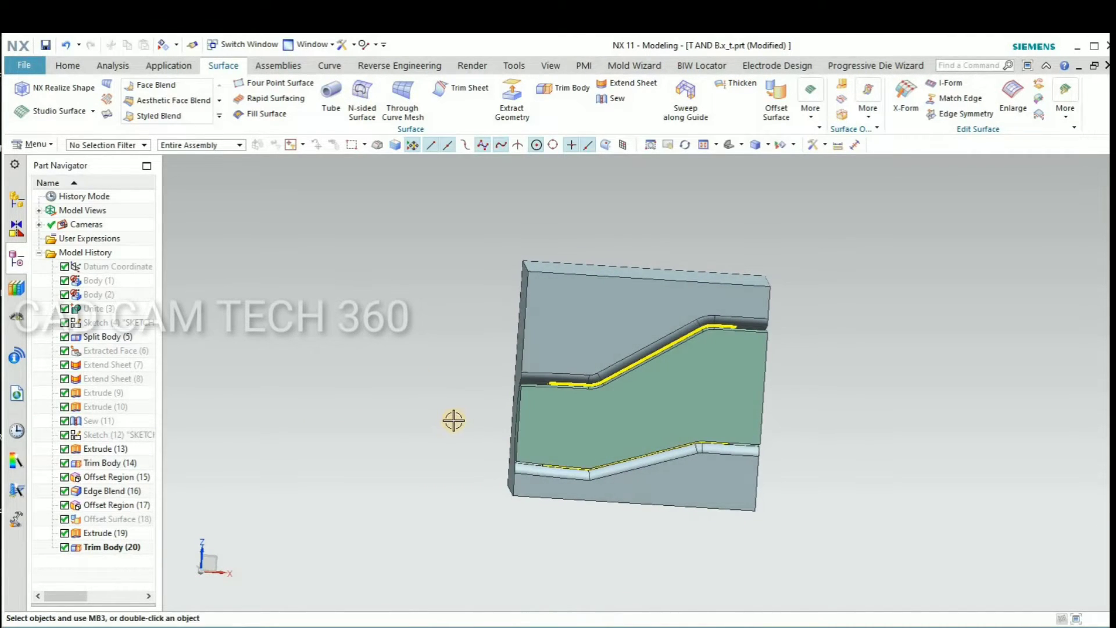
key("F8")
middle_click_drag(828, 402, 796, 401)
left_click(45, 45)
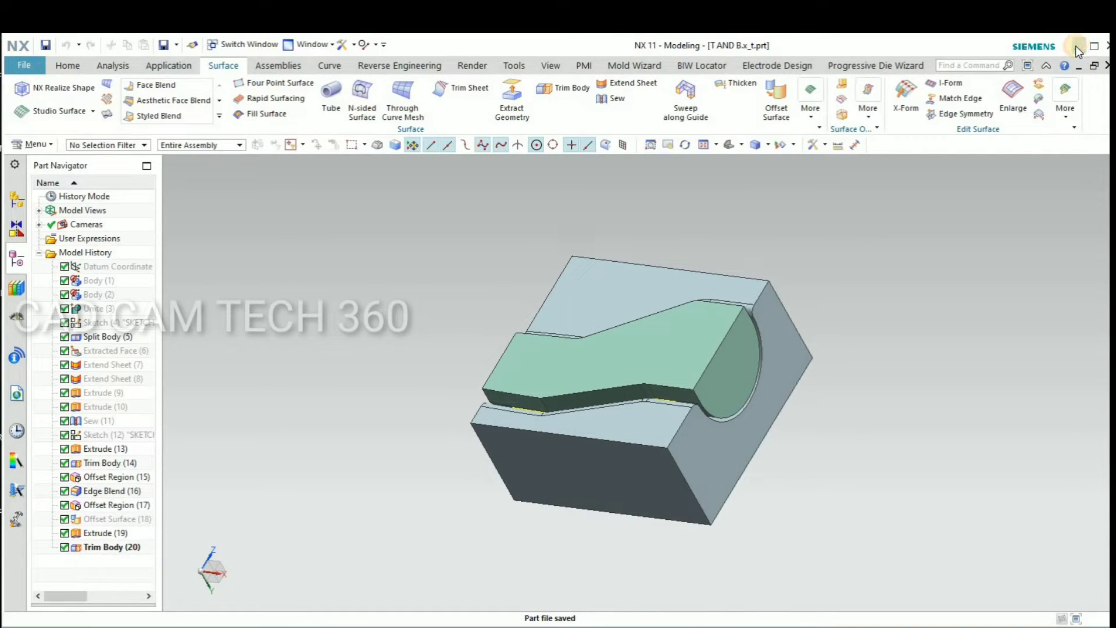
mouse_move(442, 317)
middle_mouse_down()
mouse_move(318, 341)
mouse_move(346, 361)
middle_mouse_up()
key("F8")
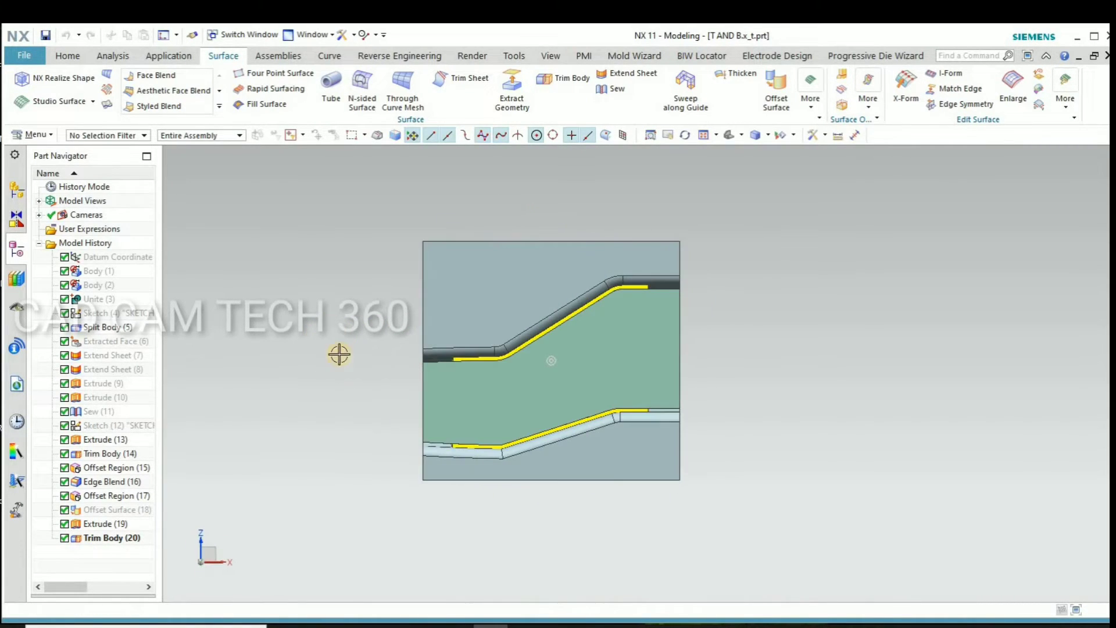
mouse_move(412, 324)
middle_mouse_down()
mouse_move(368, 349)
mouse_move(382, 369)
middle_mouse_up()
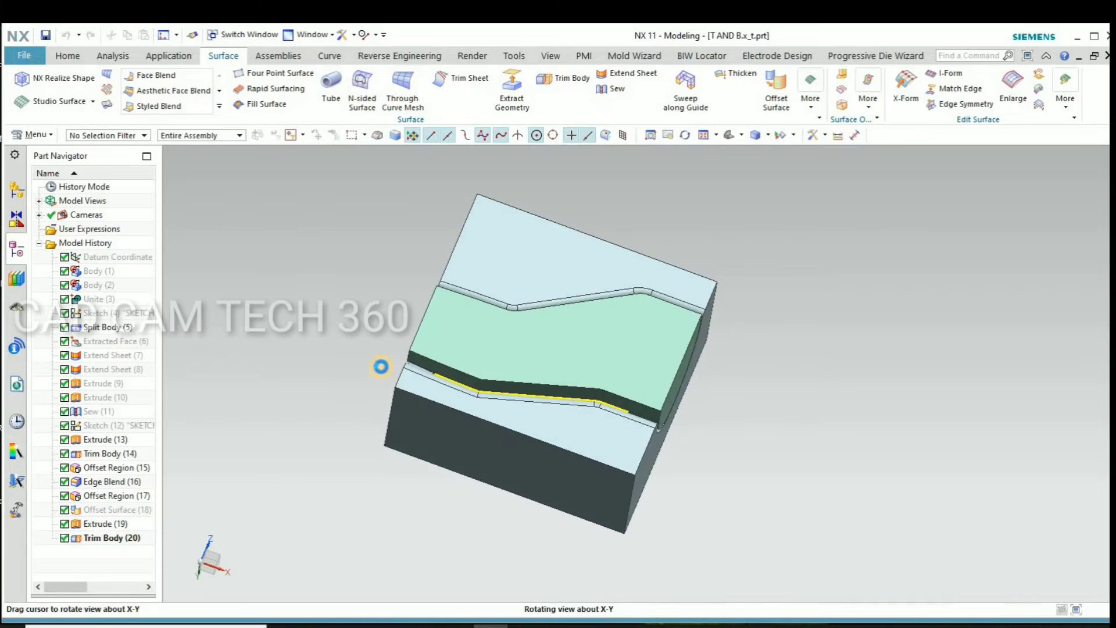
key("F8")
- Sketch a rectangle on the front face from its top-left to bottom-right corner
left_click(70, 54)
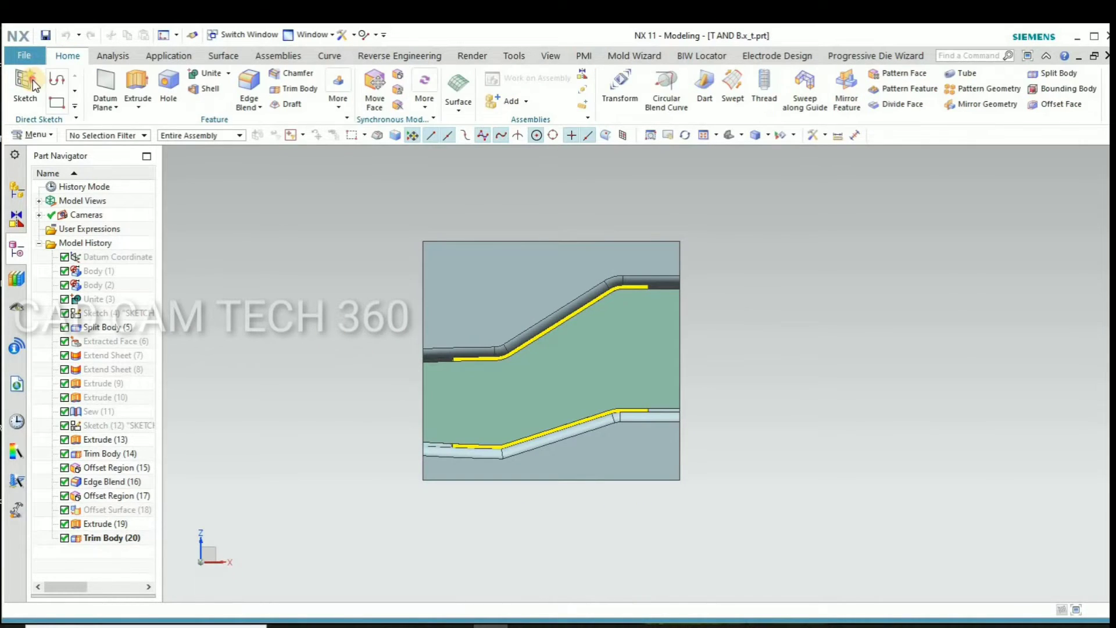
key("s")
left_click(427, 335)
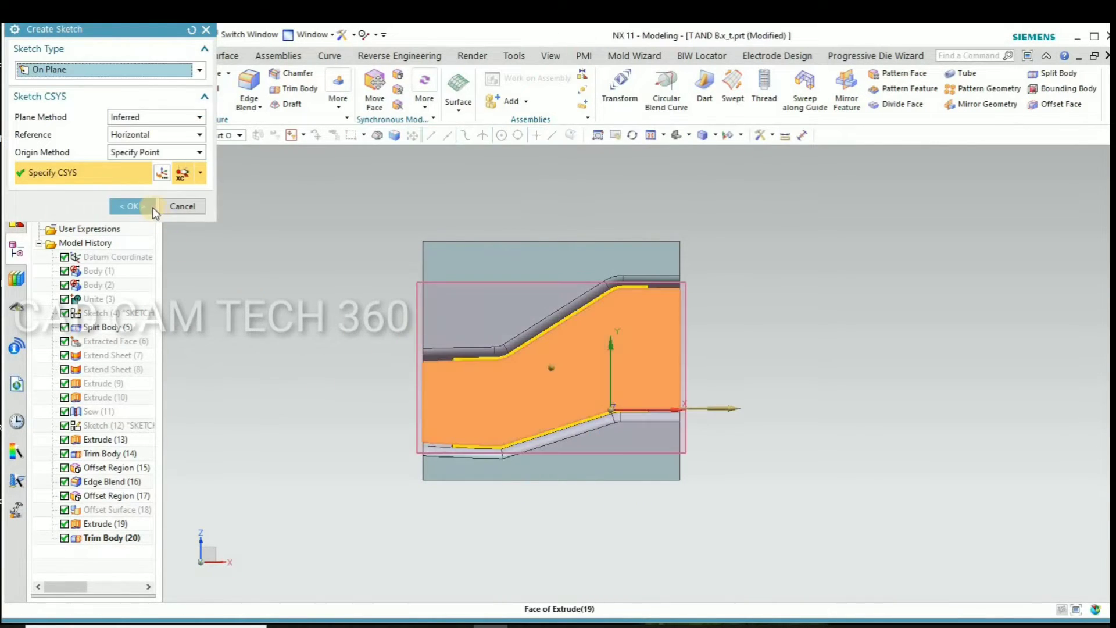
left_click(151, 205)
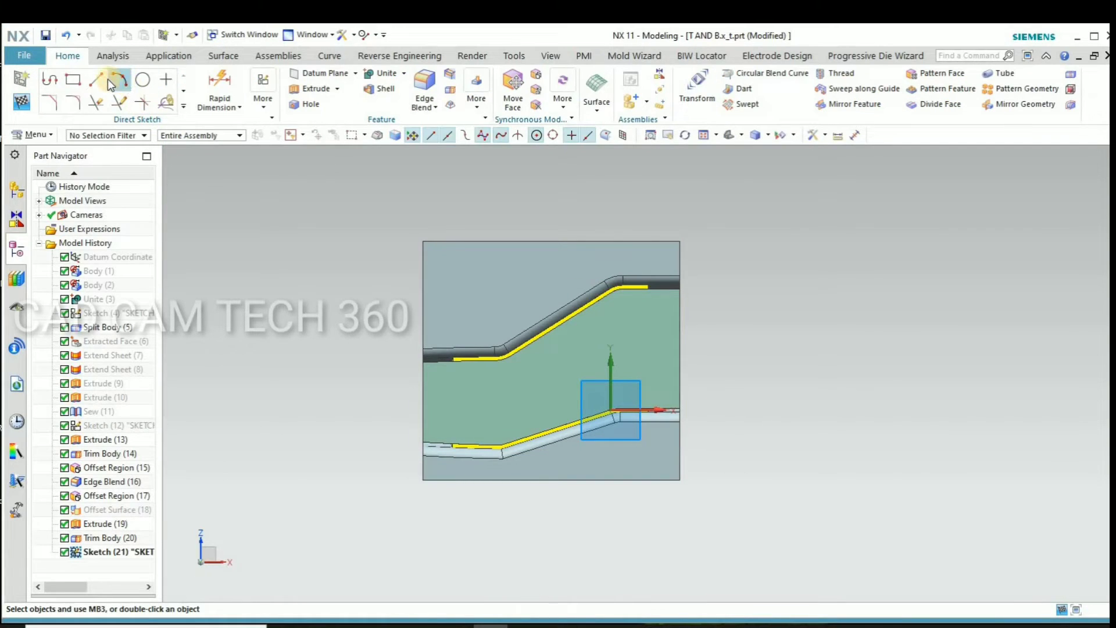
left_click(74, 80)
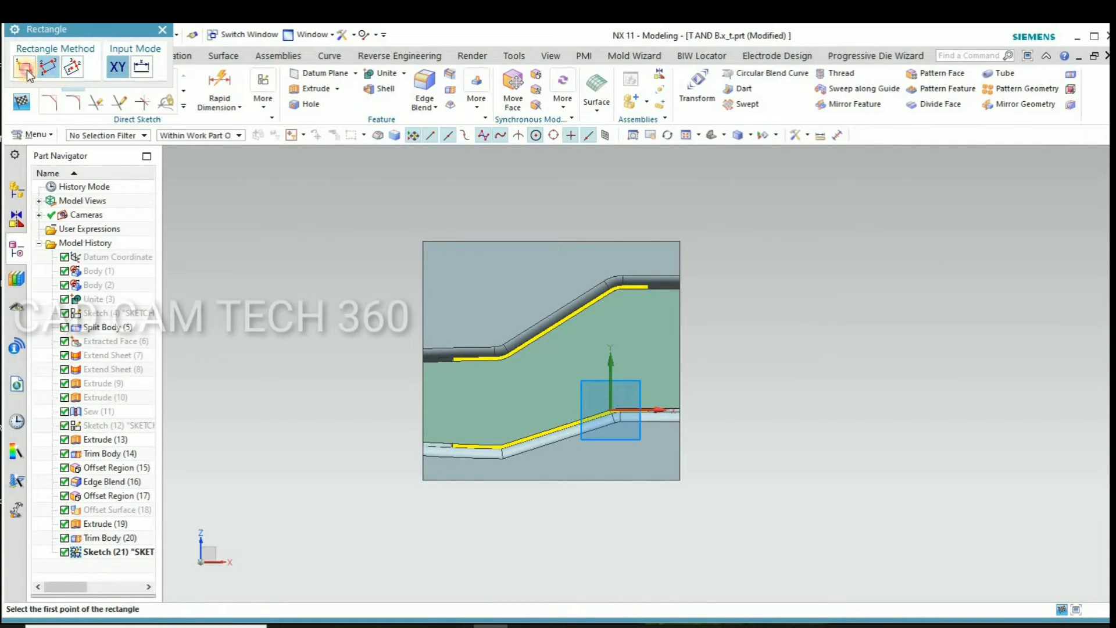
left_click(424, 241)
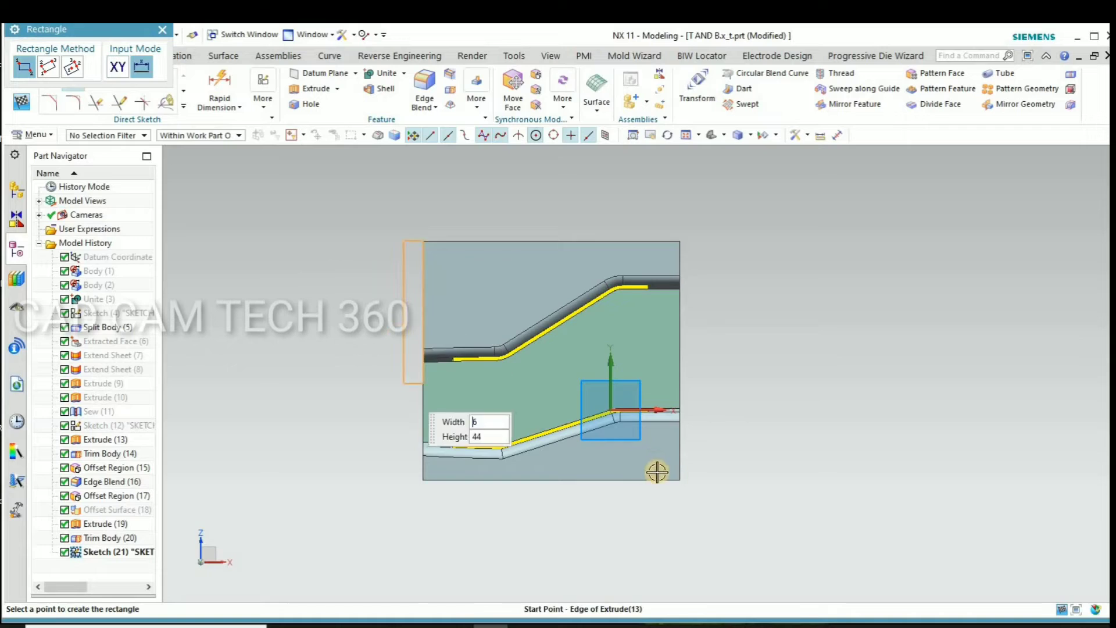
left_click(680, 479)
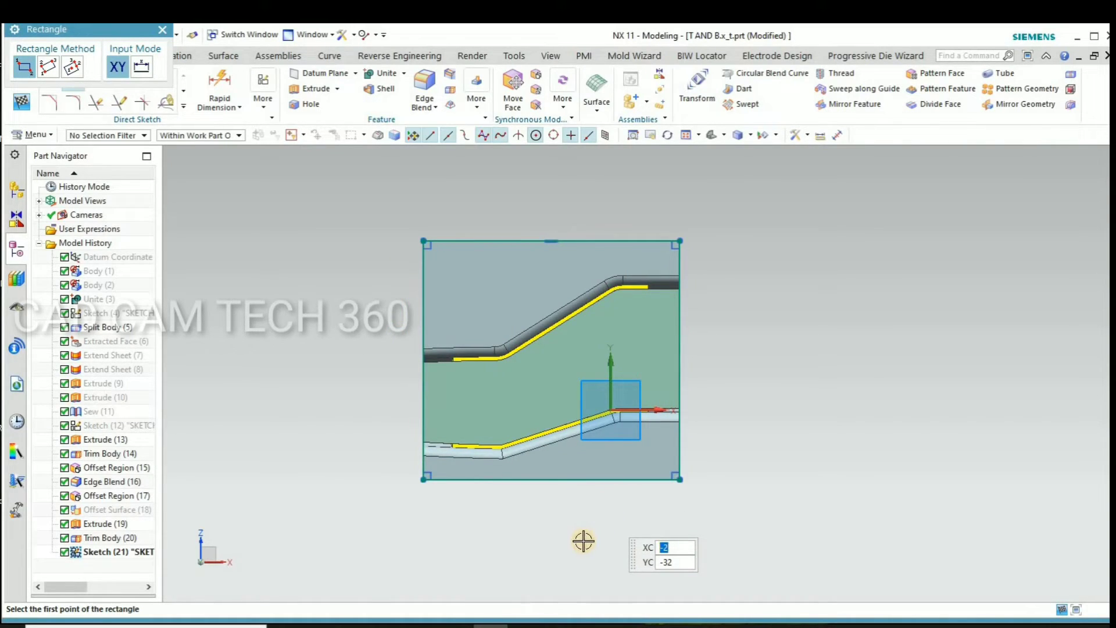
key("ctrl+q")
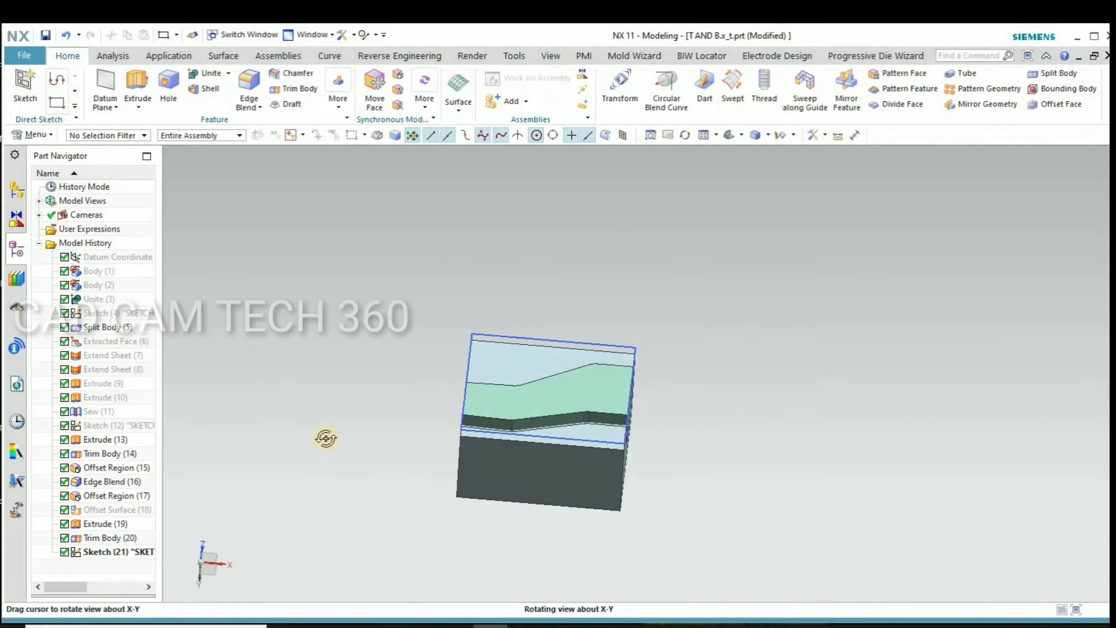
scroll(390, 454, "up", 3)
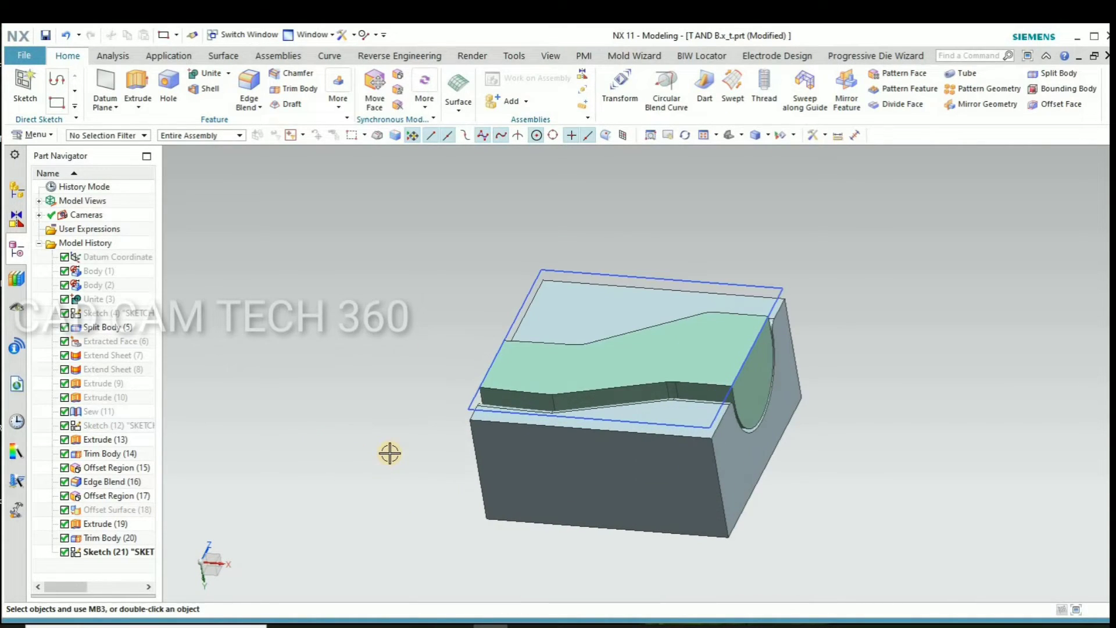
- Extrude the Sketch (21) rectangle along reversed YC, from 0 to 15 mm
key("x")
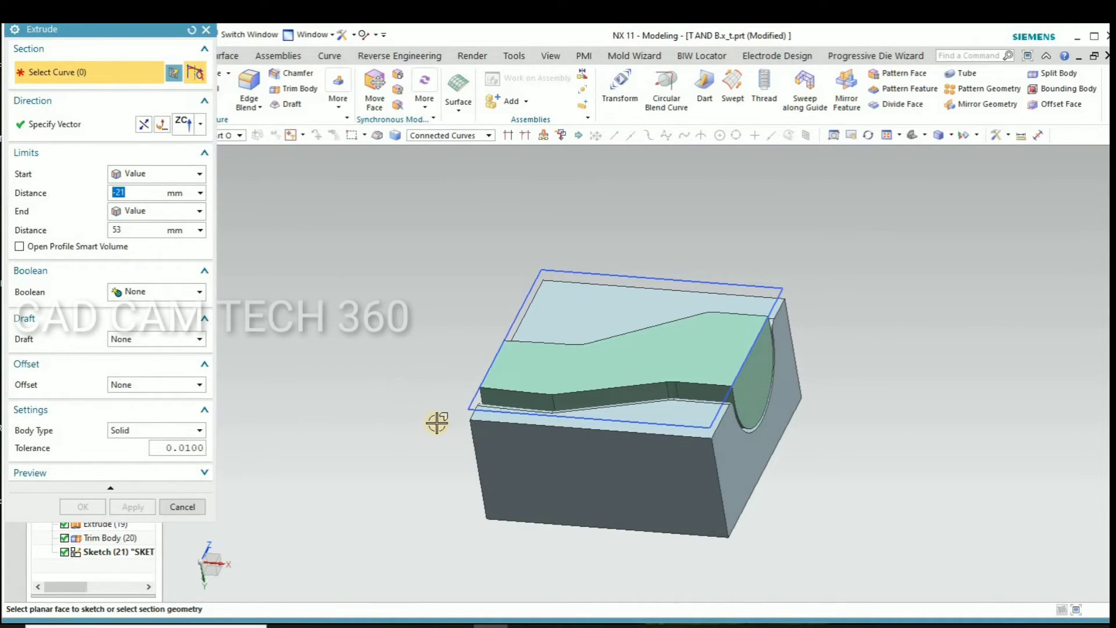
middle_click_drag(435, 387, 436, 381)
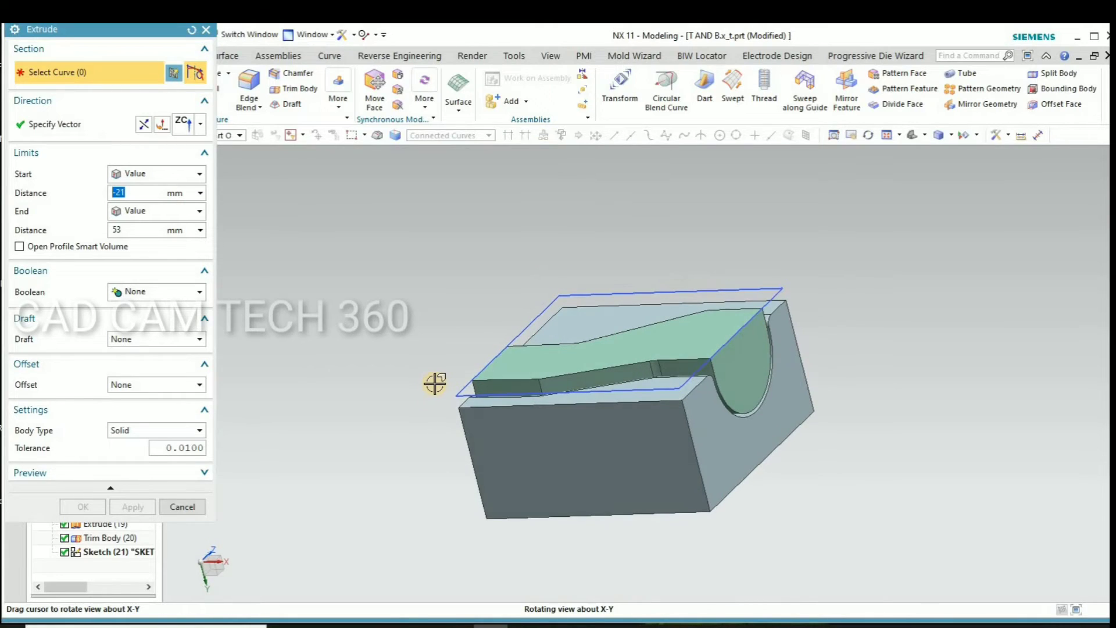
type("0")
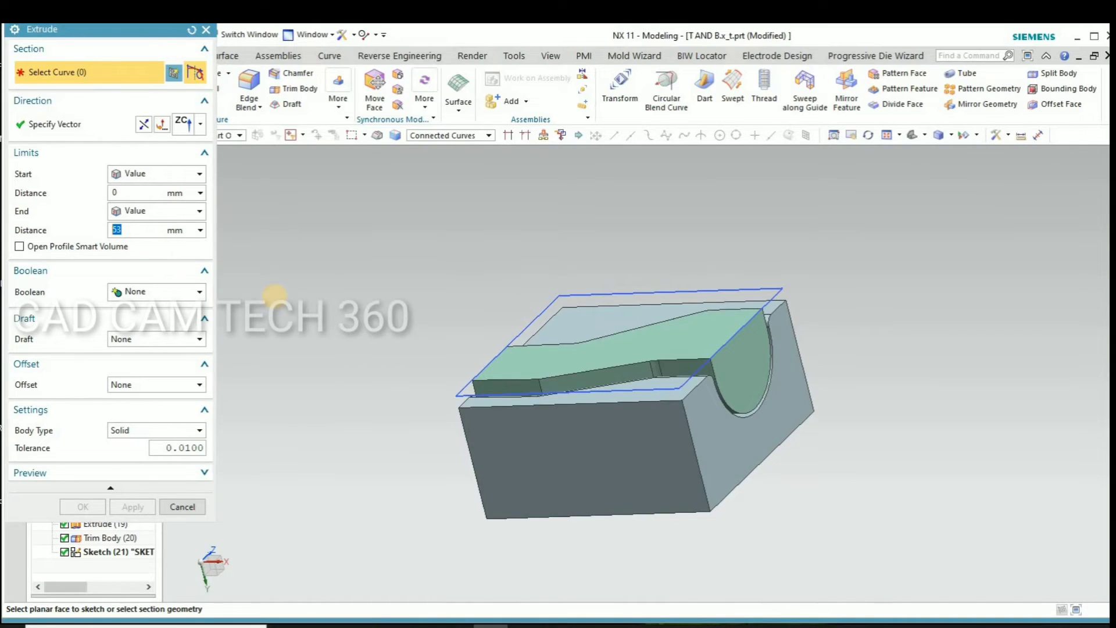
left_click(644, 295)
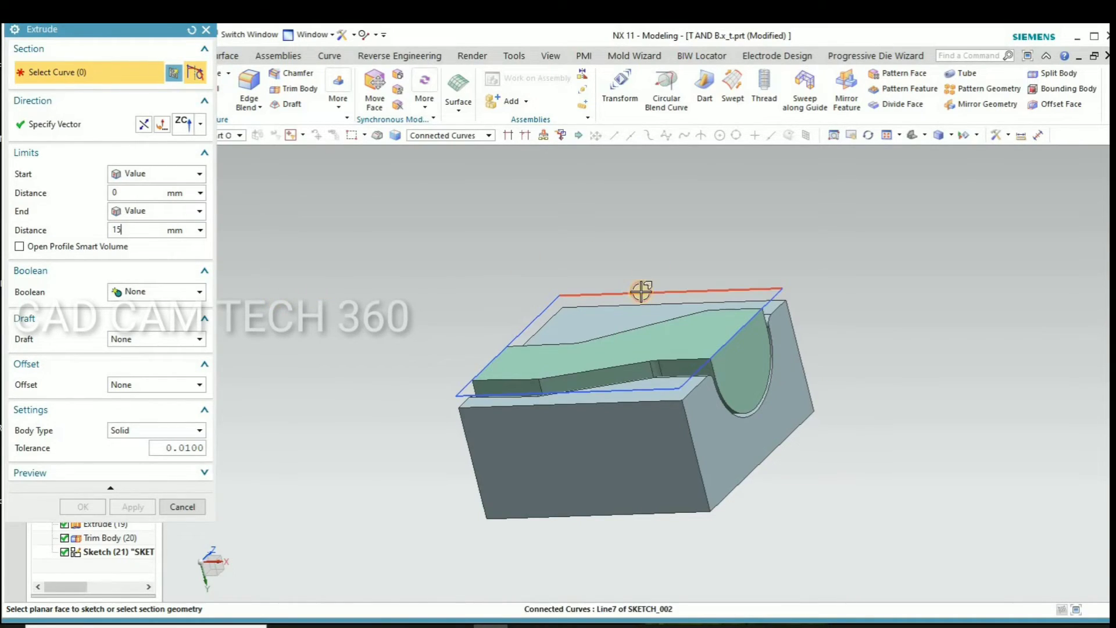
left_click(200, 124)
left_click(181, 284)
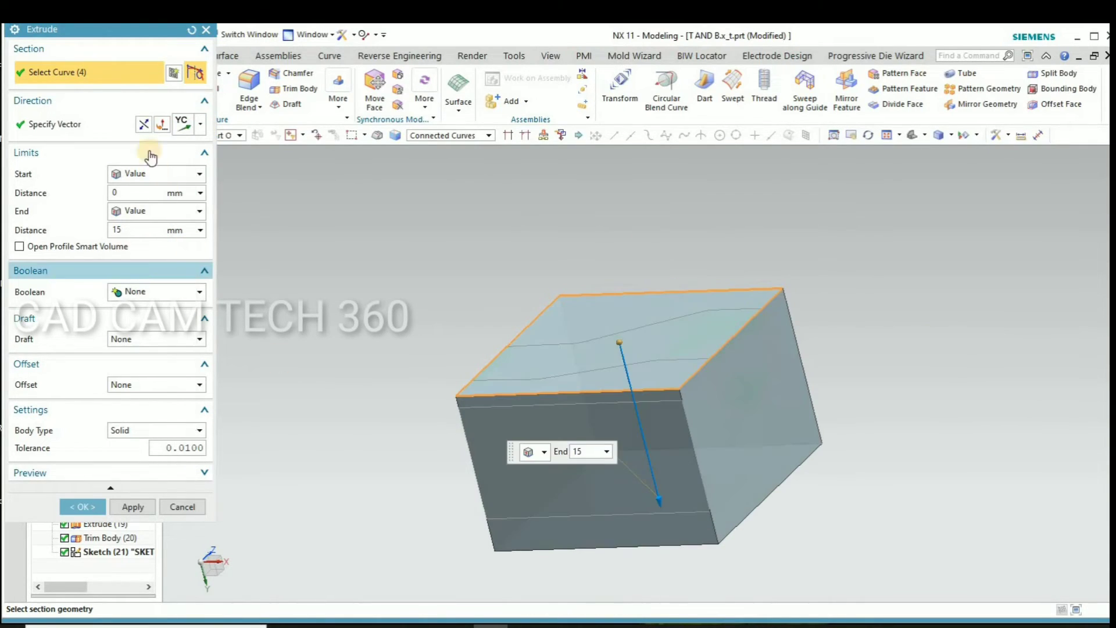
left_click(144, 124)
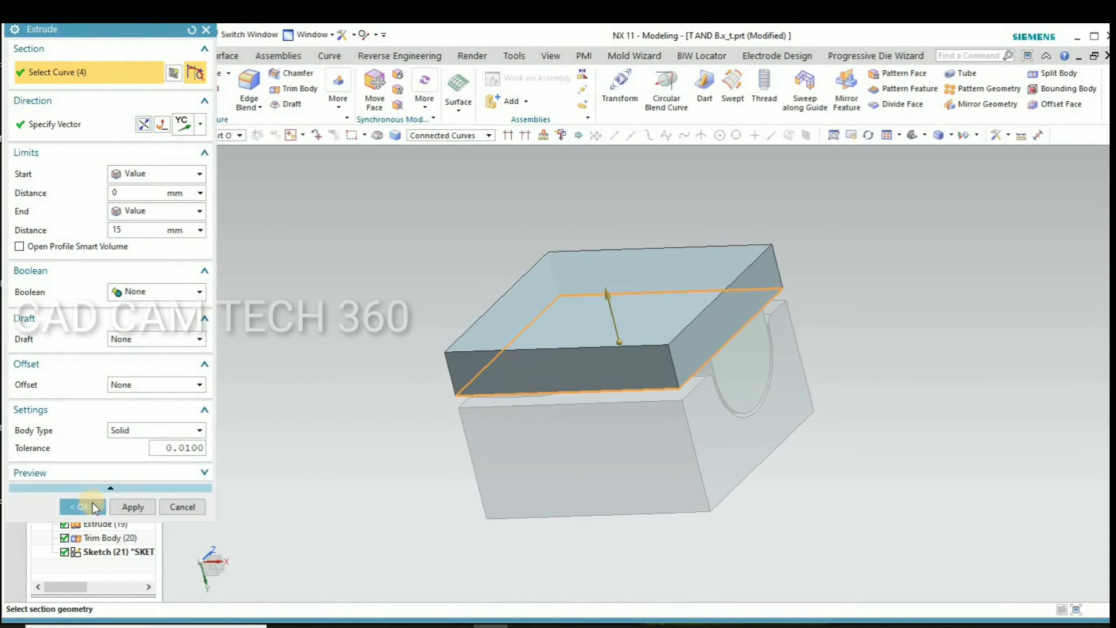
left_click(92, 502)
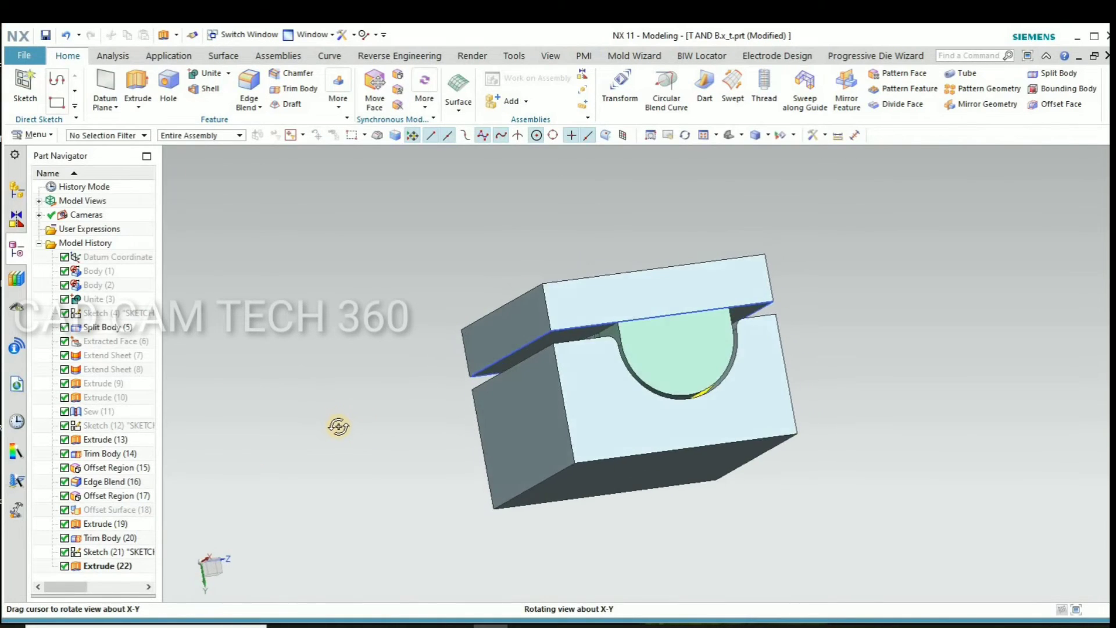
- Unite the top plate as target with the green punch as tool, then select the plate
middle_click_drag(336, 416, 748, 332)
left_click(208, 74)
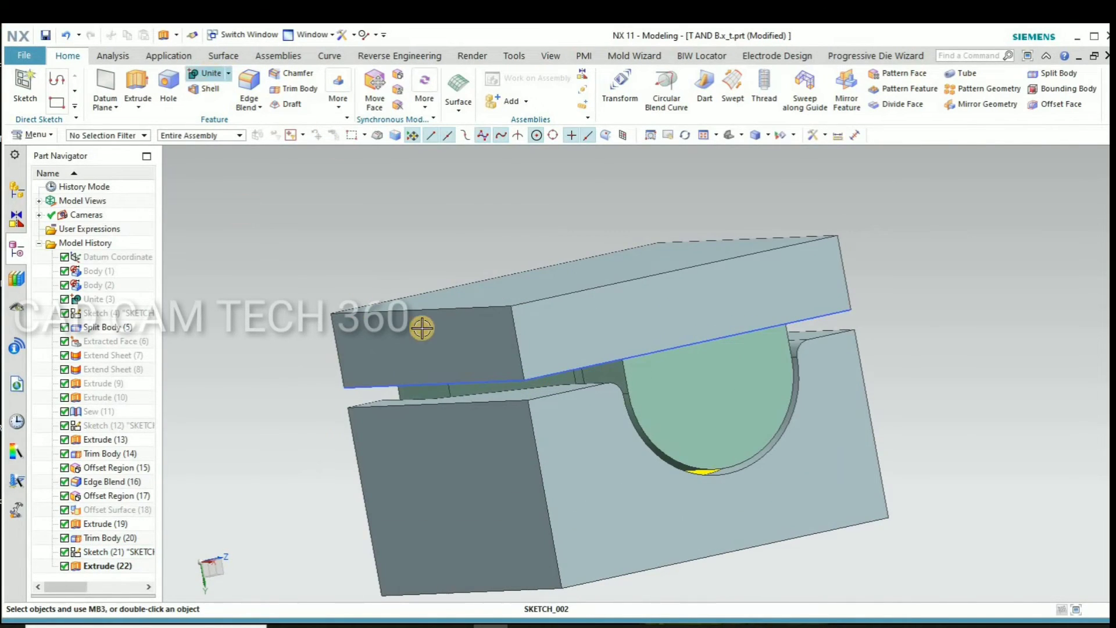
left_click(424, 324)
left_click(643, 314)
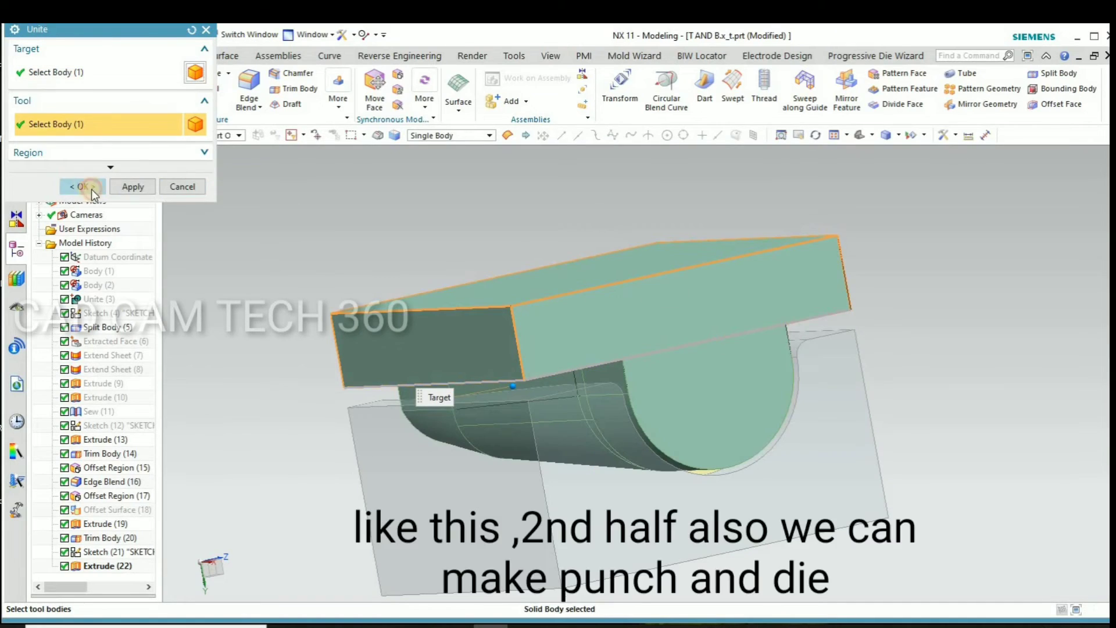
left_click(93, 188)
left_click(378, 377)
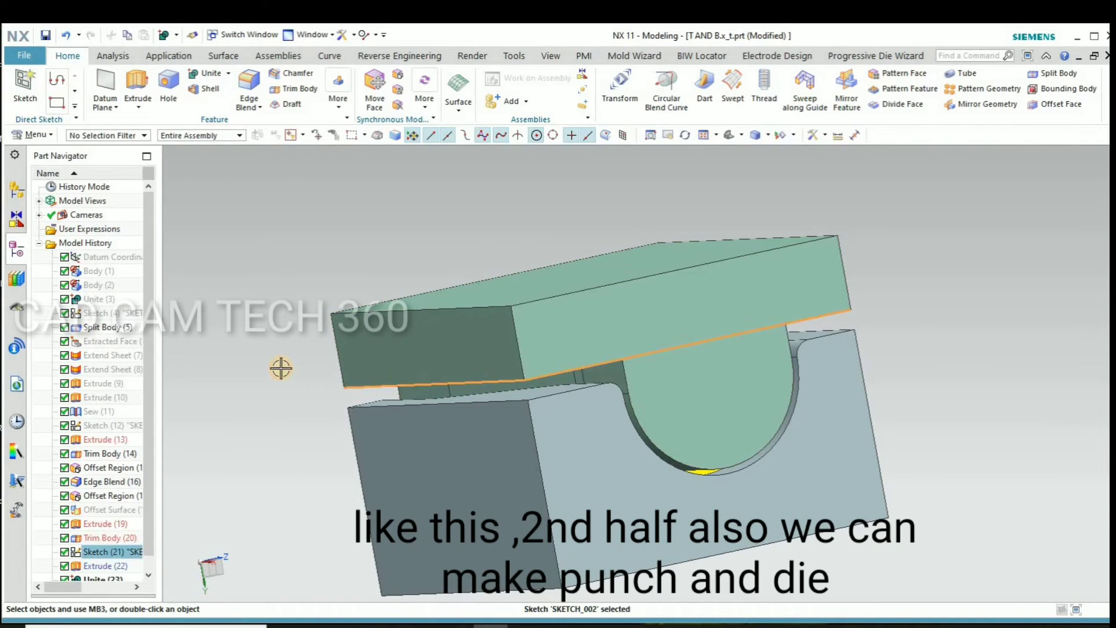
mouse_move(511, 366)
middle_mouse_down()
mouse_move(515, 441)
mouse_move(529, 453)
mouse_move(526, 383)
mouse_move(529, 414)
mouse_move(512, 395)
middle_mouse_up()
left_click(524, 386)
- Temporarily hide the top plate to inspect the yellow cavity, then show it again
key("ctrl+b")
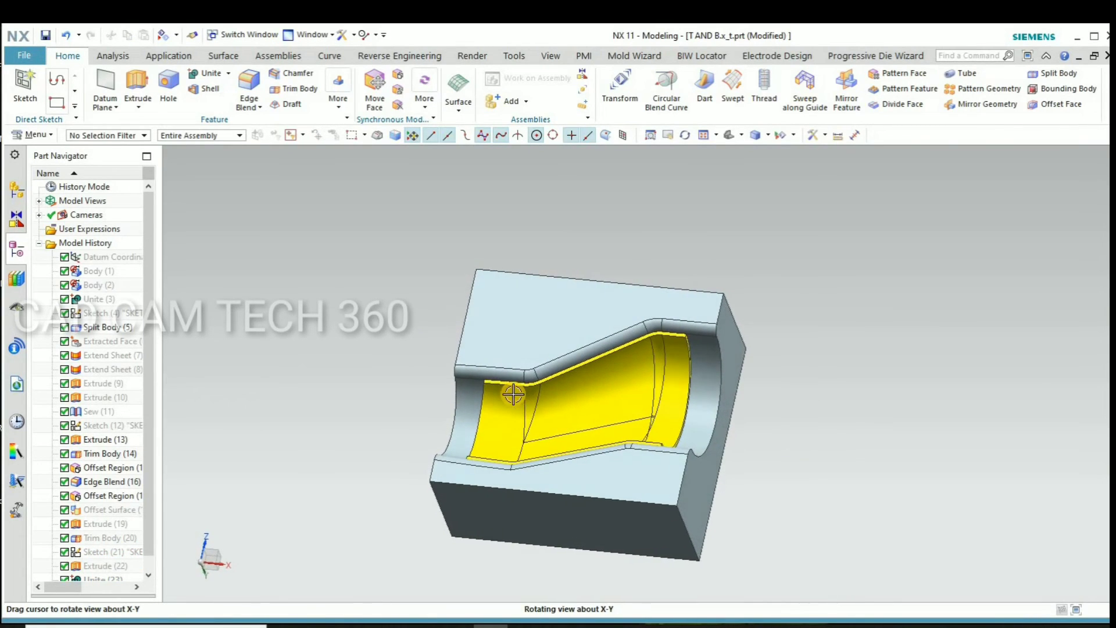
left_click(500, 399)
key("ctrl+shift+u")
- Hide the lower die block and orbit to view the punch's yellow forming face
left_click(506, 491)
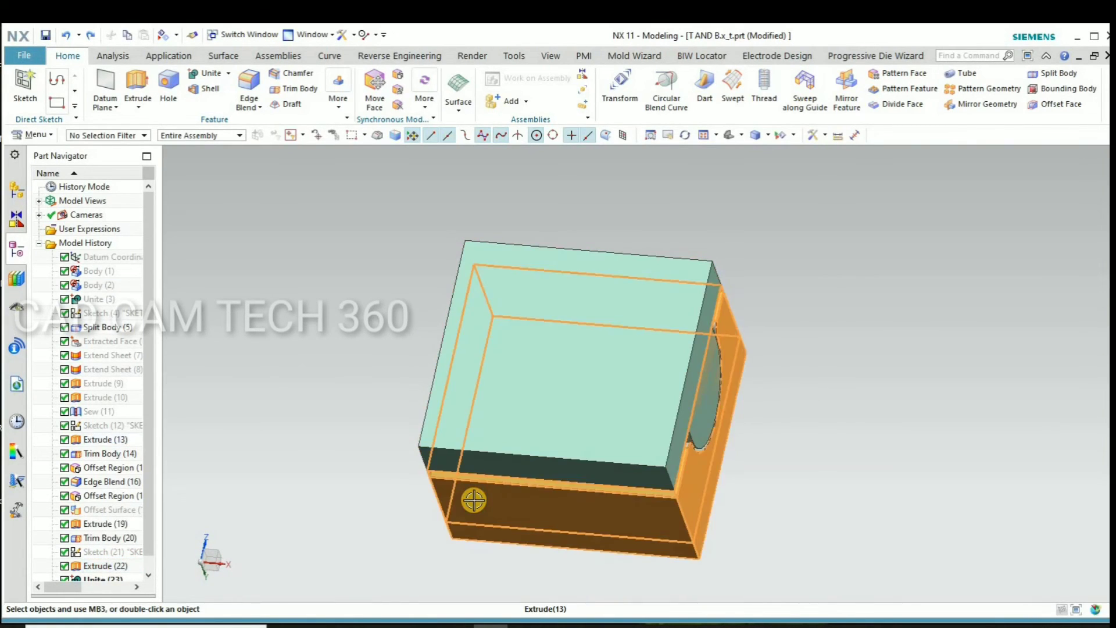
key("ctrl+b")
mouse_move(490, 395)
middle_mouse_down()
mouse_move(497, 280)
mouse_move(481, 309)
mouse_move(486, 352)
mouse_move(505, 375)
mouse_move(468, 320)
mouse_move(458, 319)
mouse_move(451, 367)
mouse_move(459, 343)
middle_mouse_up()
scroll(671, 402, "up", 3)
scroll(451, 332, "down", 5)
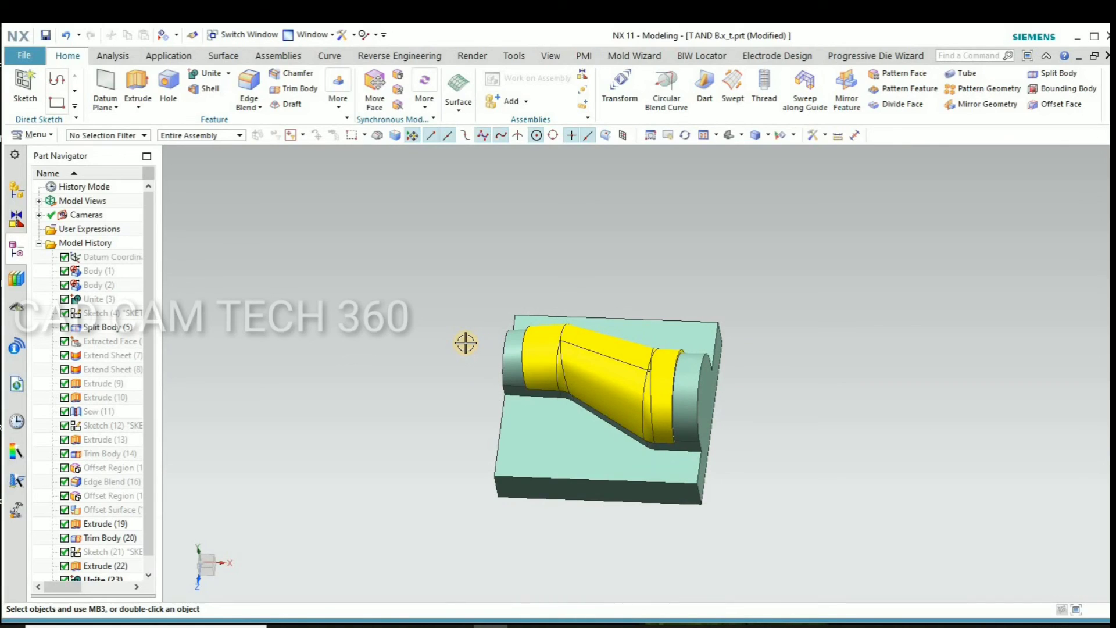